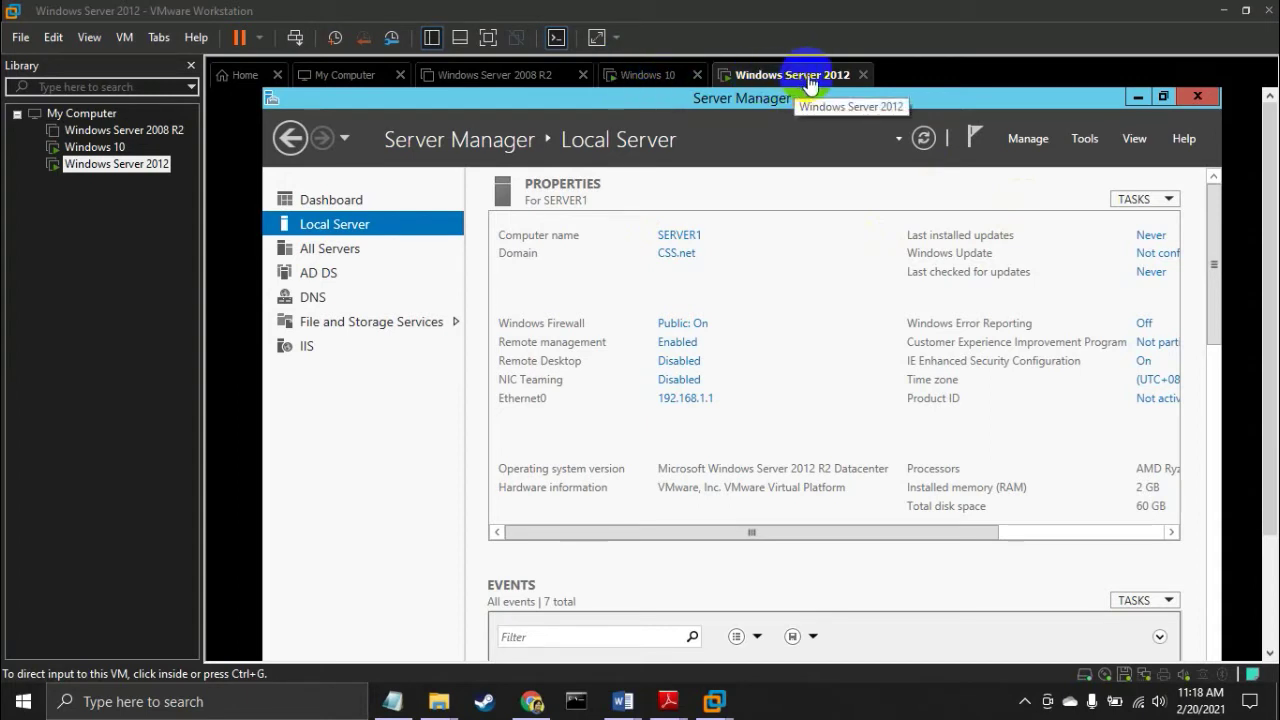
left_click(645, 80)
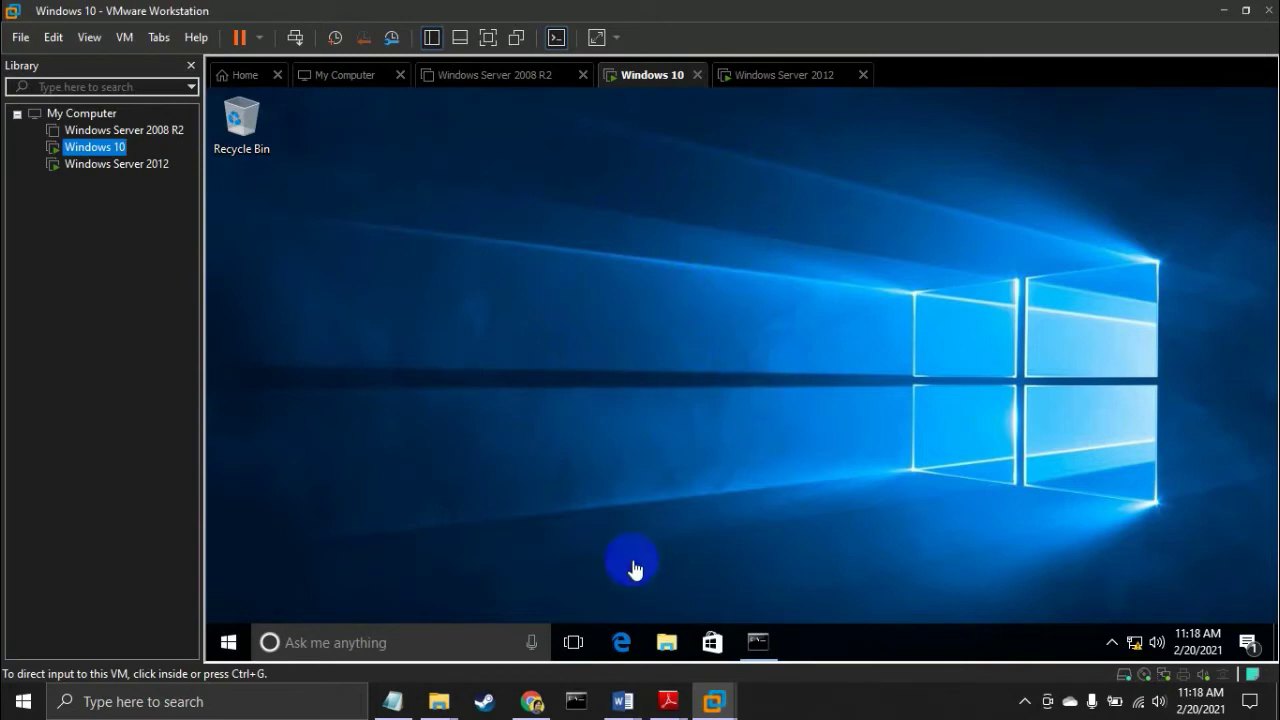
left_click(780, 78)
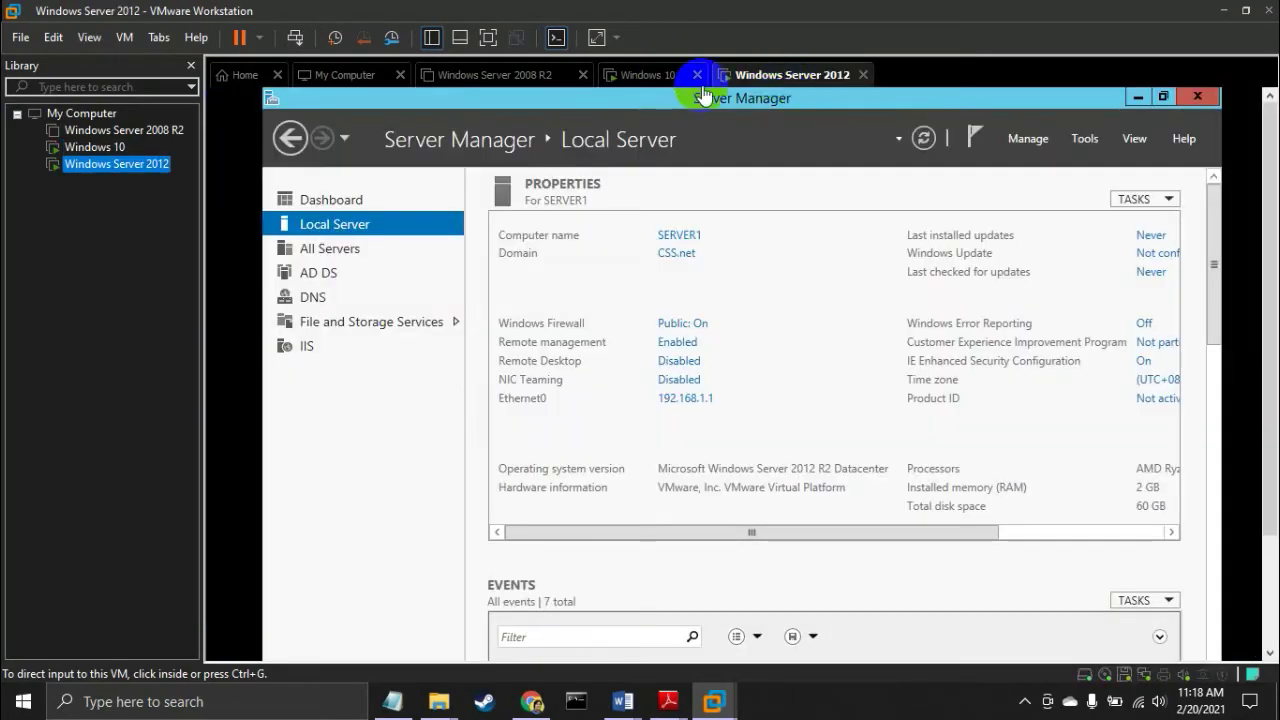
left_click(643, 80)
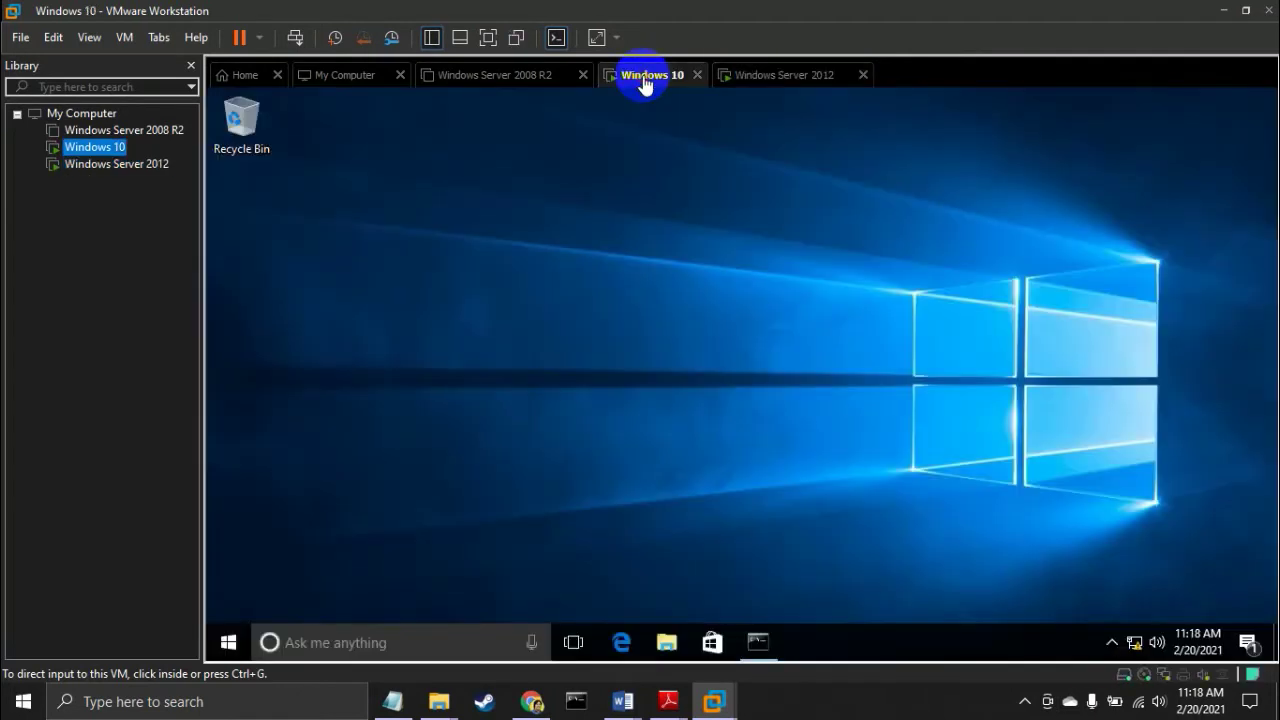
left_click(757, 78)
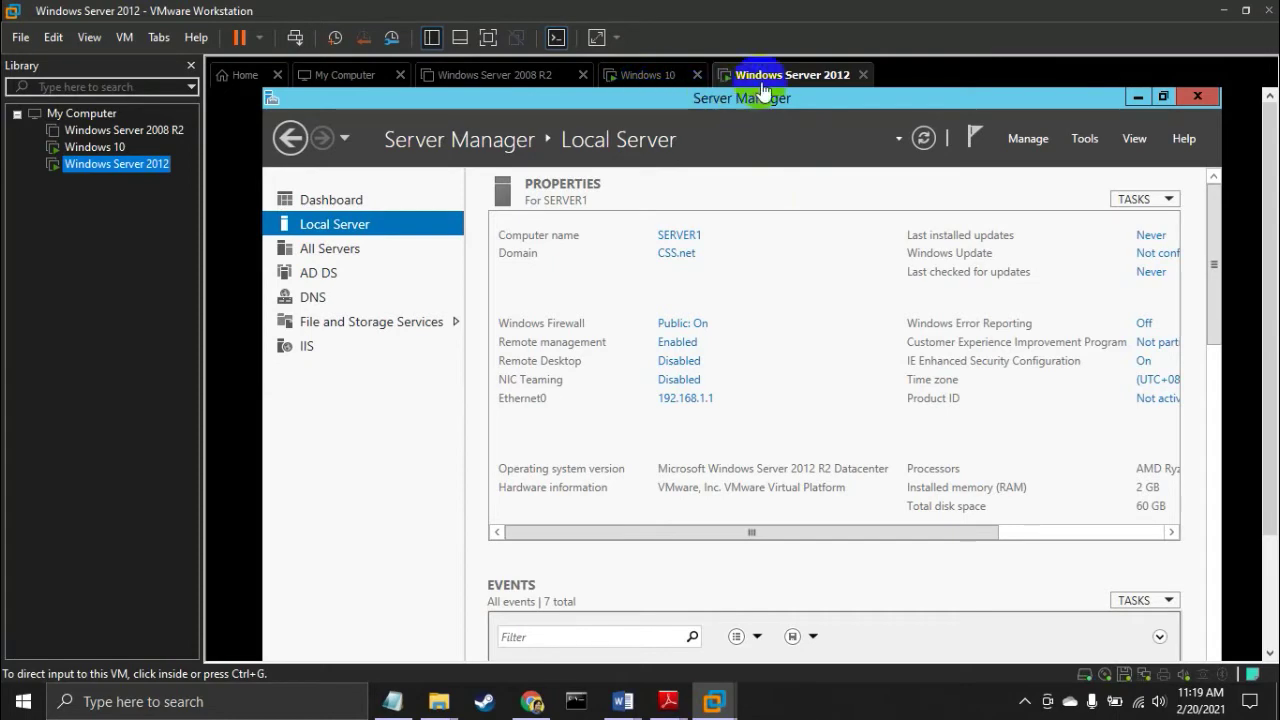
Run ipconfig in the server's full-screen Command Prompt, confirming 192.168.1.1 with mask 255.255.255.0
left_click(488, 37)
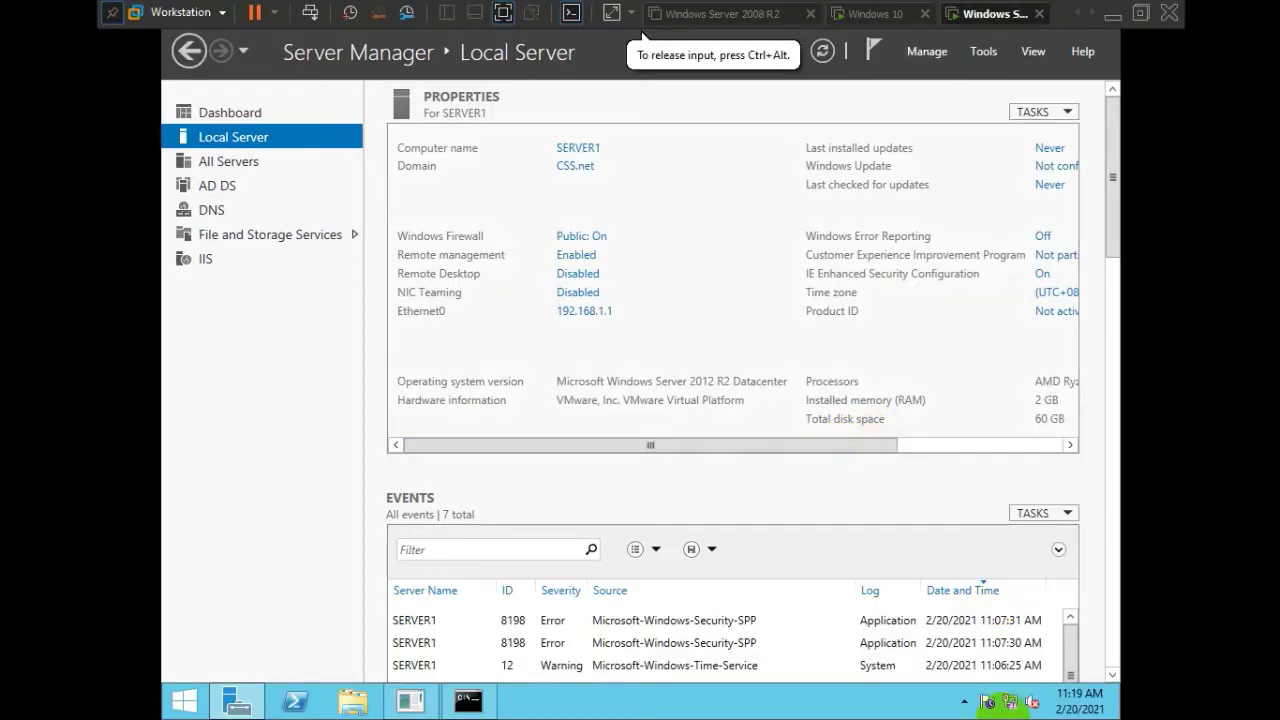
left_click(468, 701)
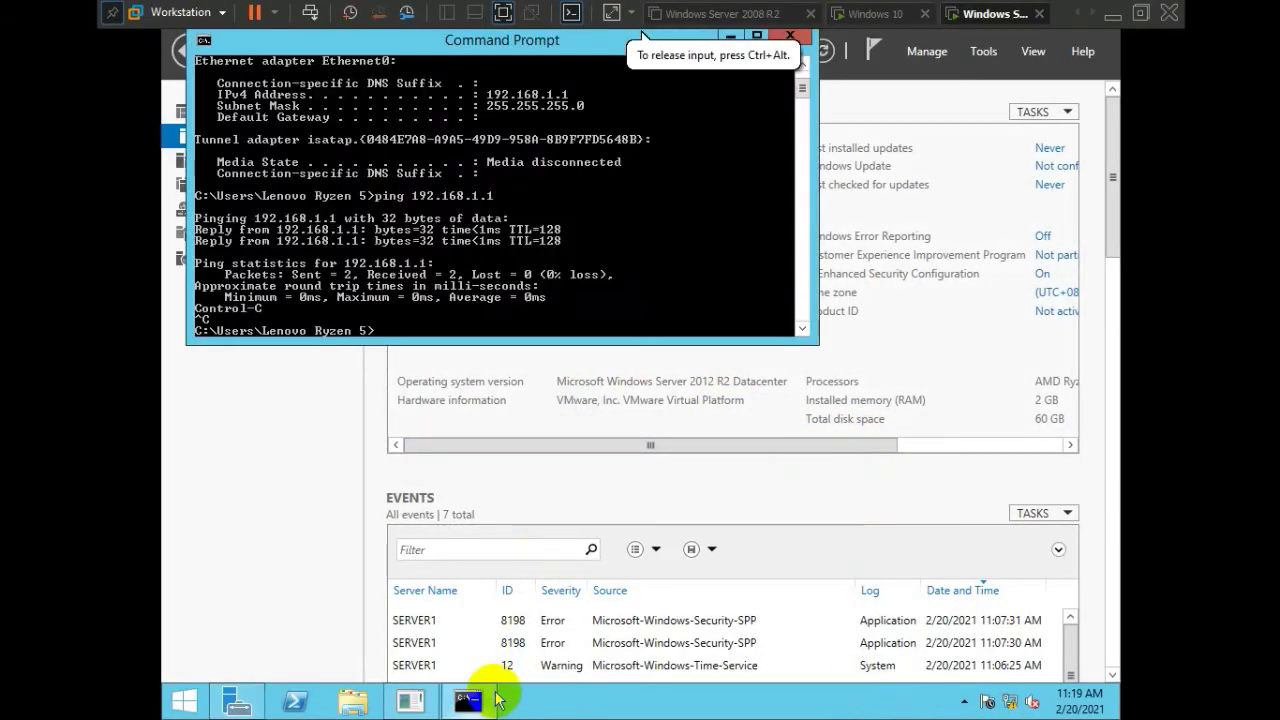
key("Return")
key("Return")
key("Return")
key("Return")
key("Return")
key("Return")
key("Return")
key("Return")
key("Return")
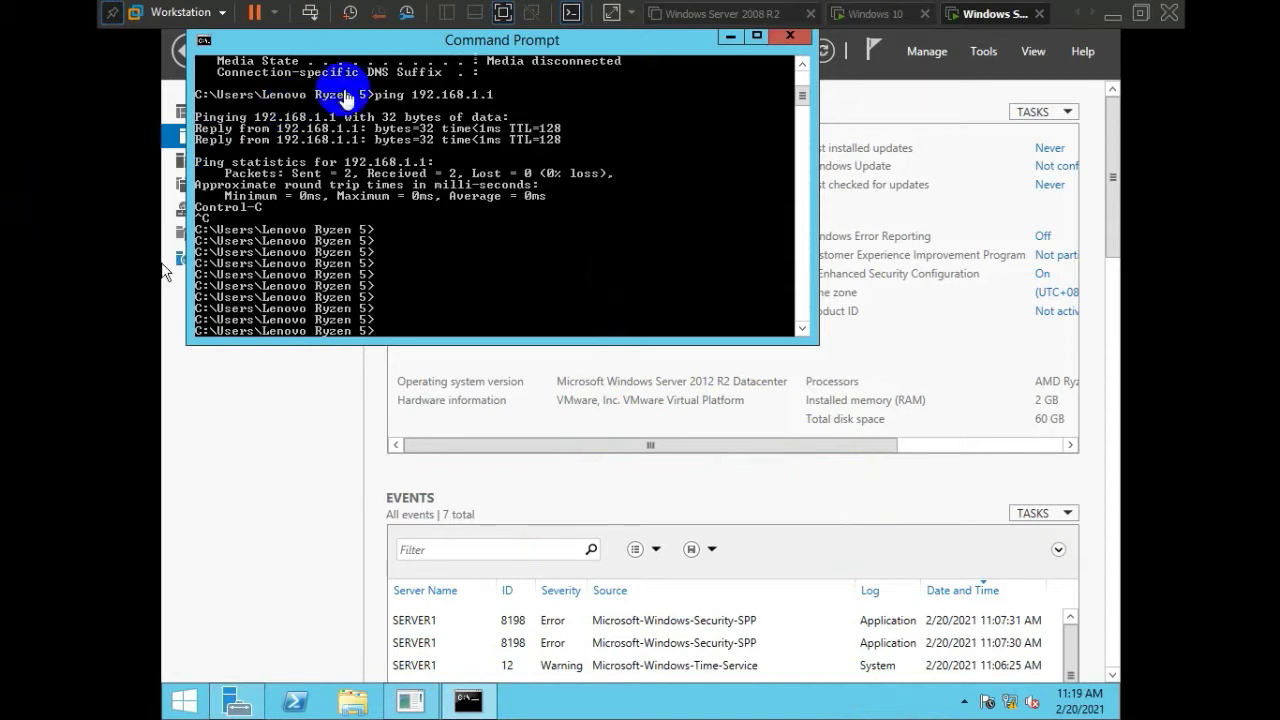
left_click(400, 70)
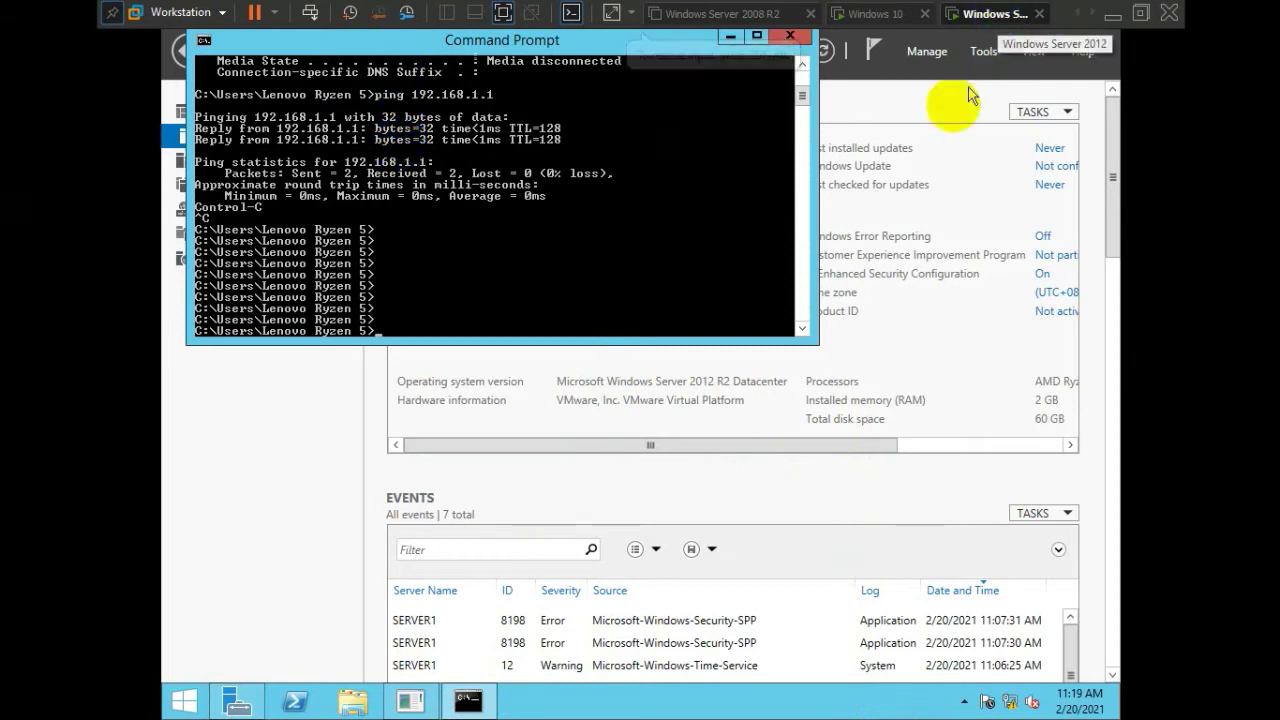
left_click(443, 295)
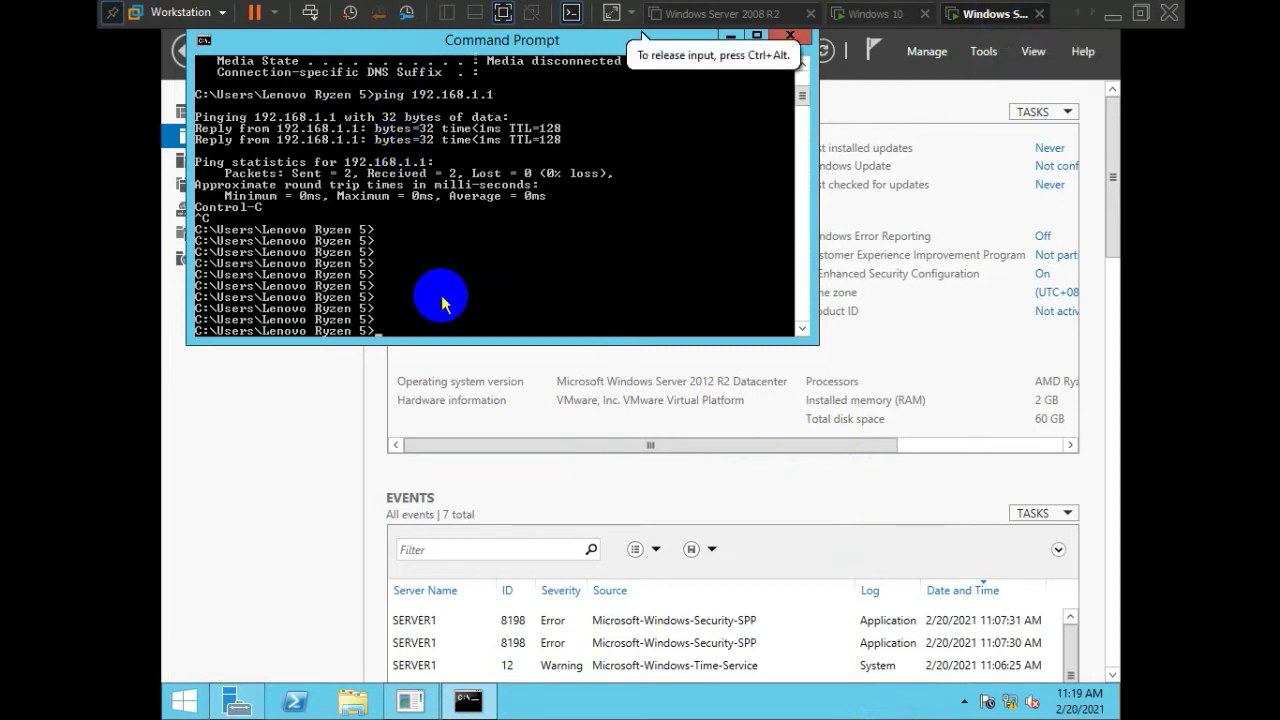
type("ipconfig")
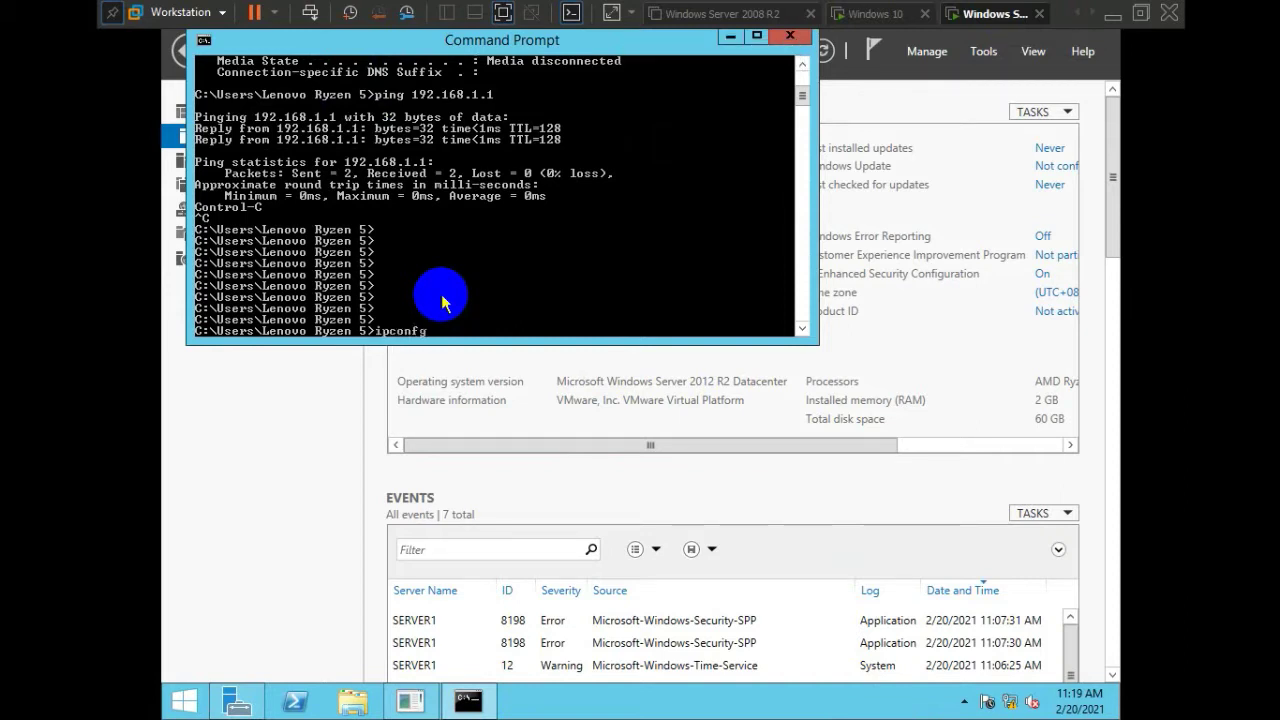
key("Return")
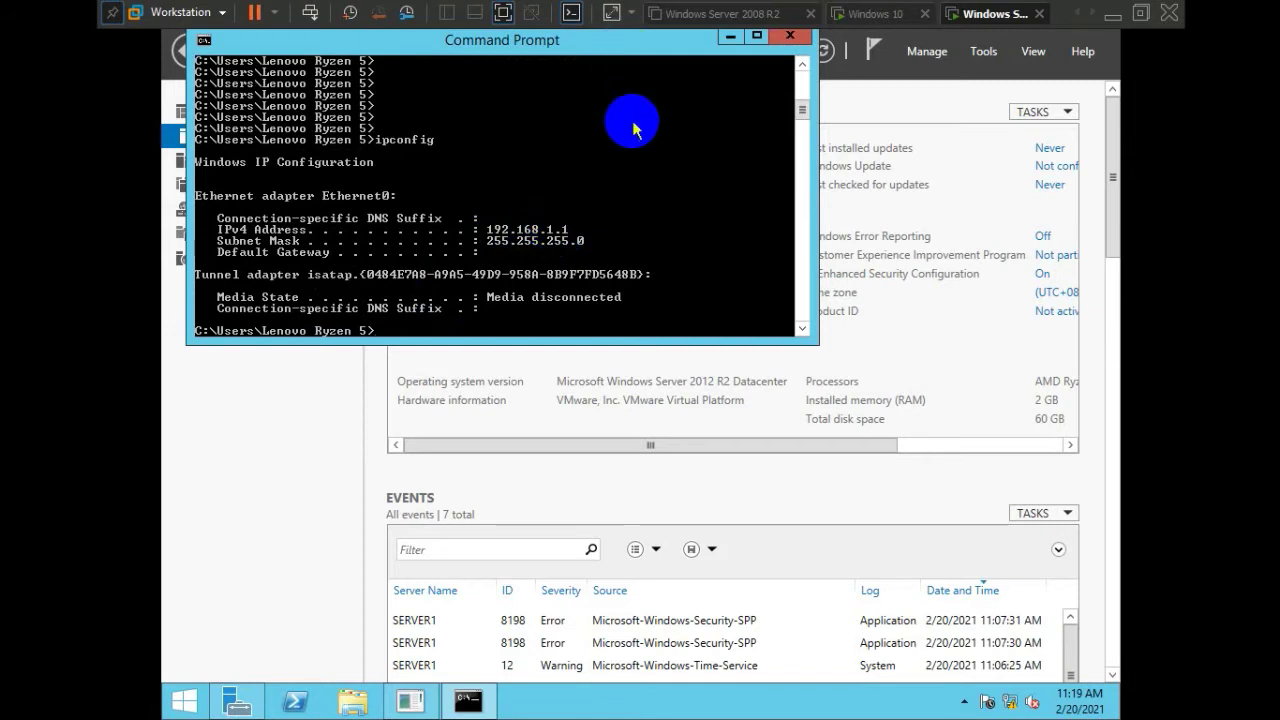
left_click(876, 17)
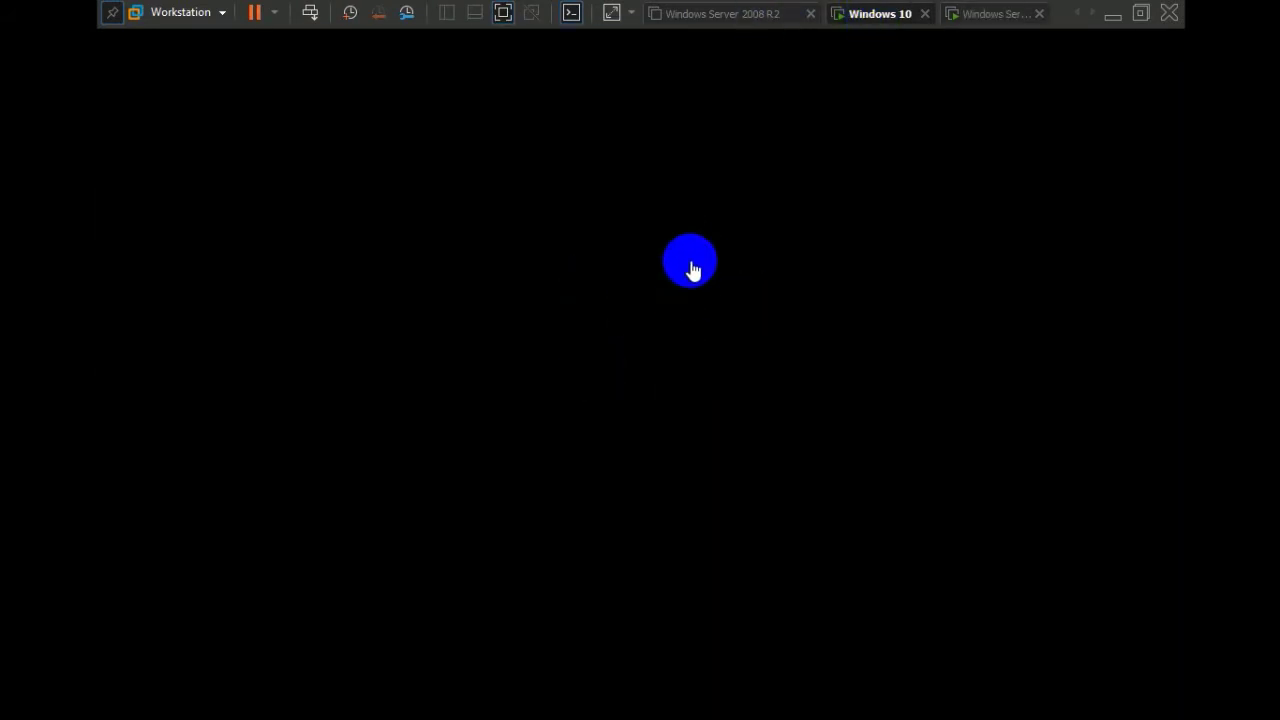
Run ipconfig in the Windows 10 client's Command Prompt, showing IPv4 192.168.1.2
left_click(731, 420)
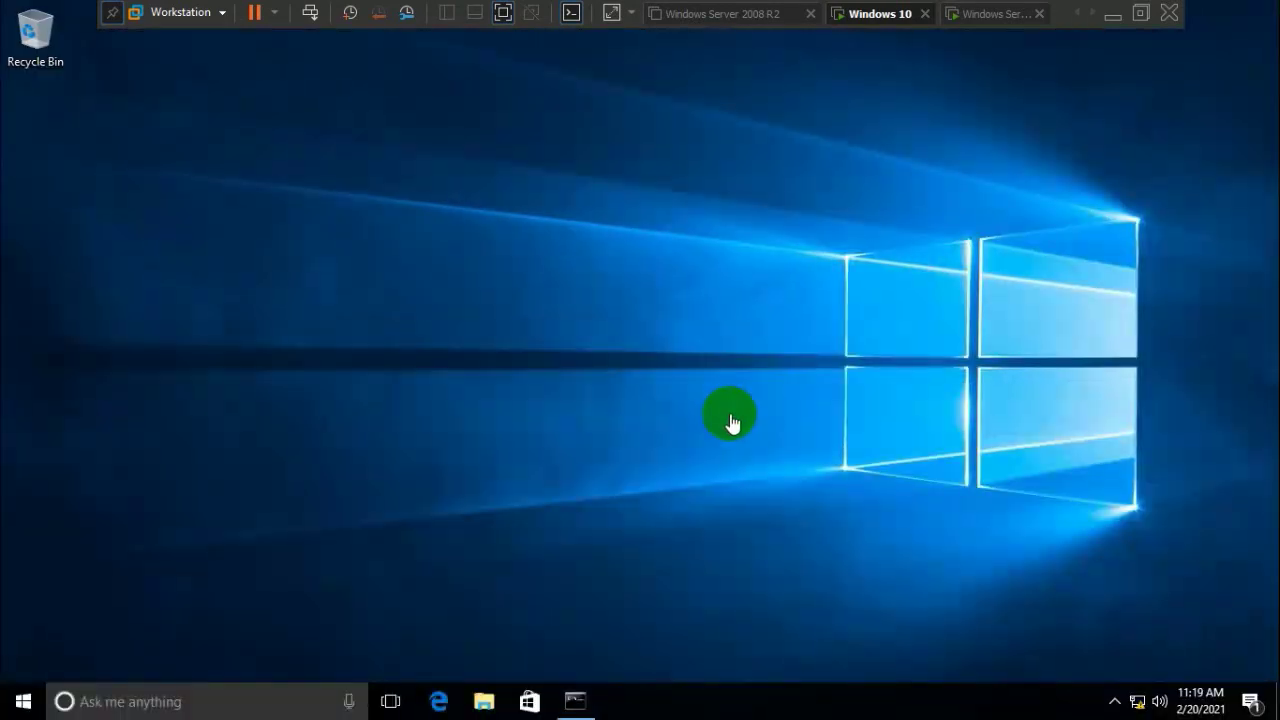
left_click(583, 700)
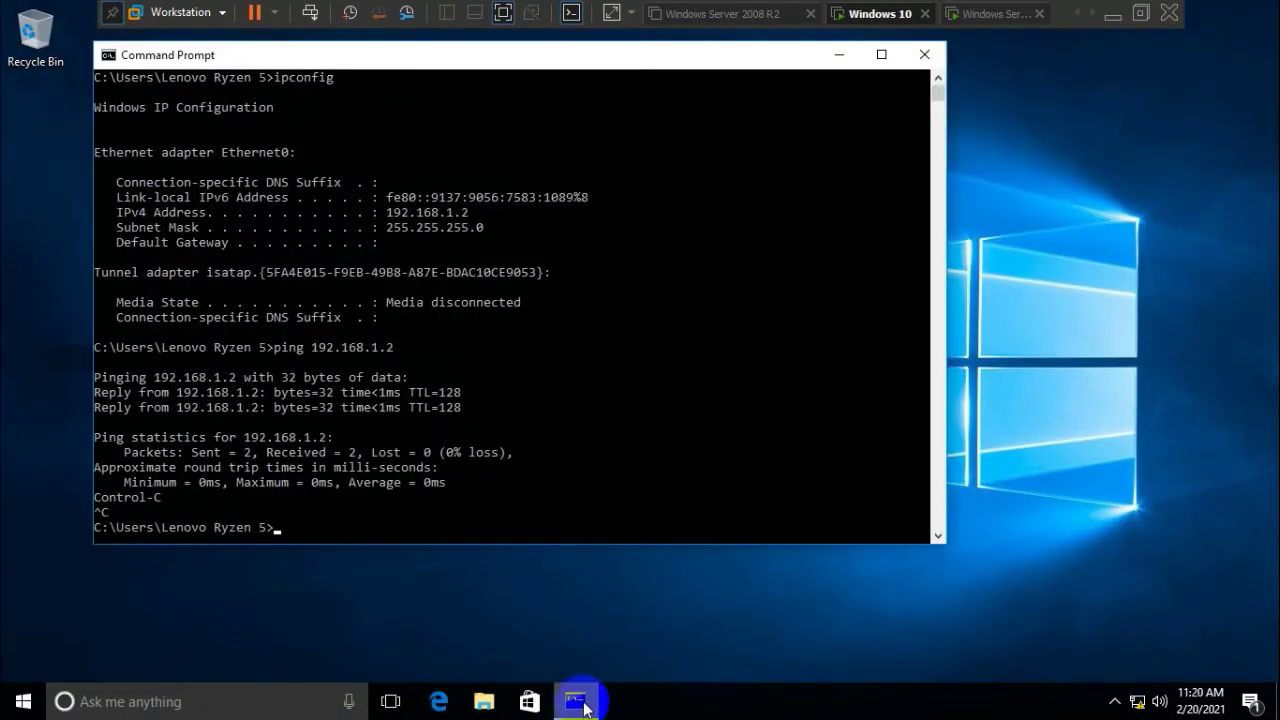
left_click(552, 482)
key("Return")
key("Return")
key("Return")
key("Return")
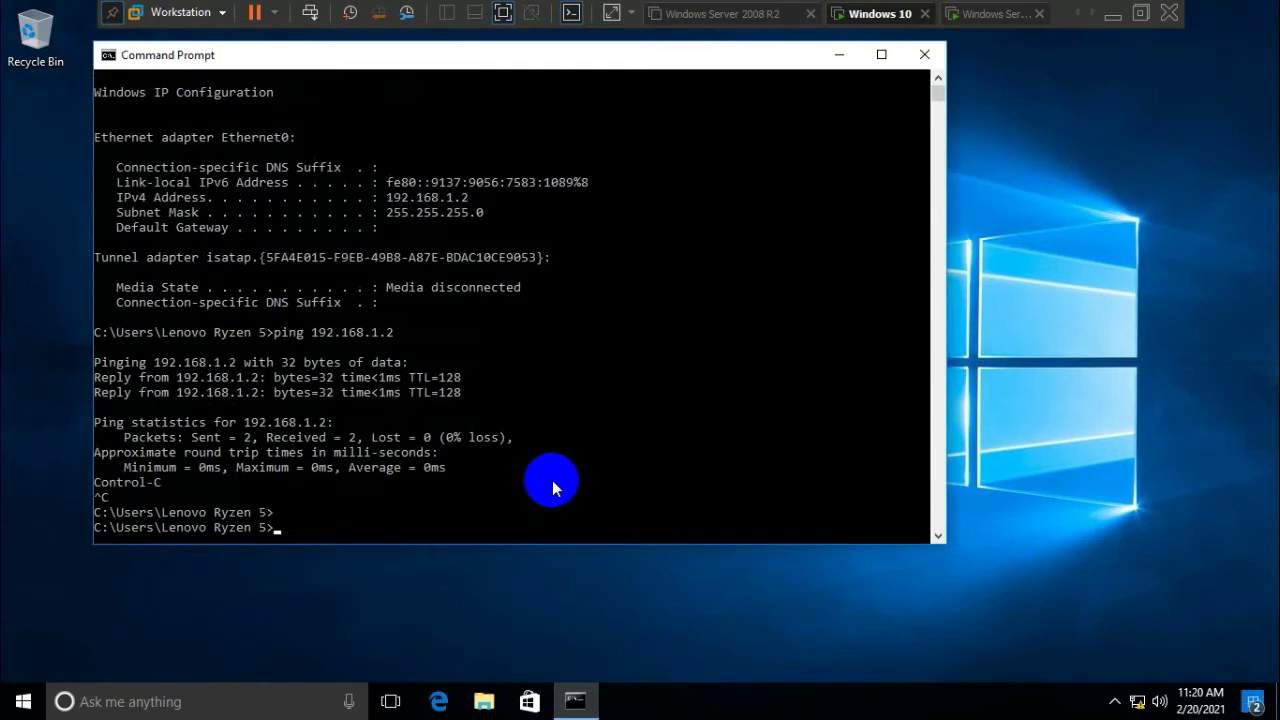
key("Return")
type("ipconfig")
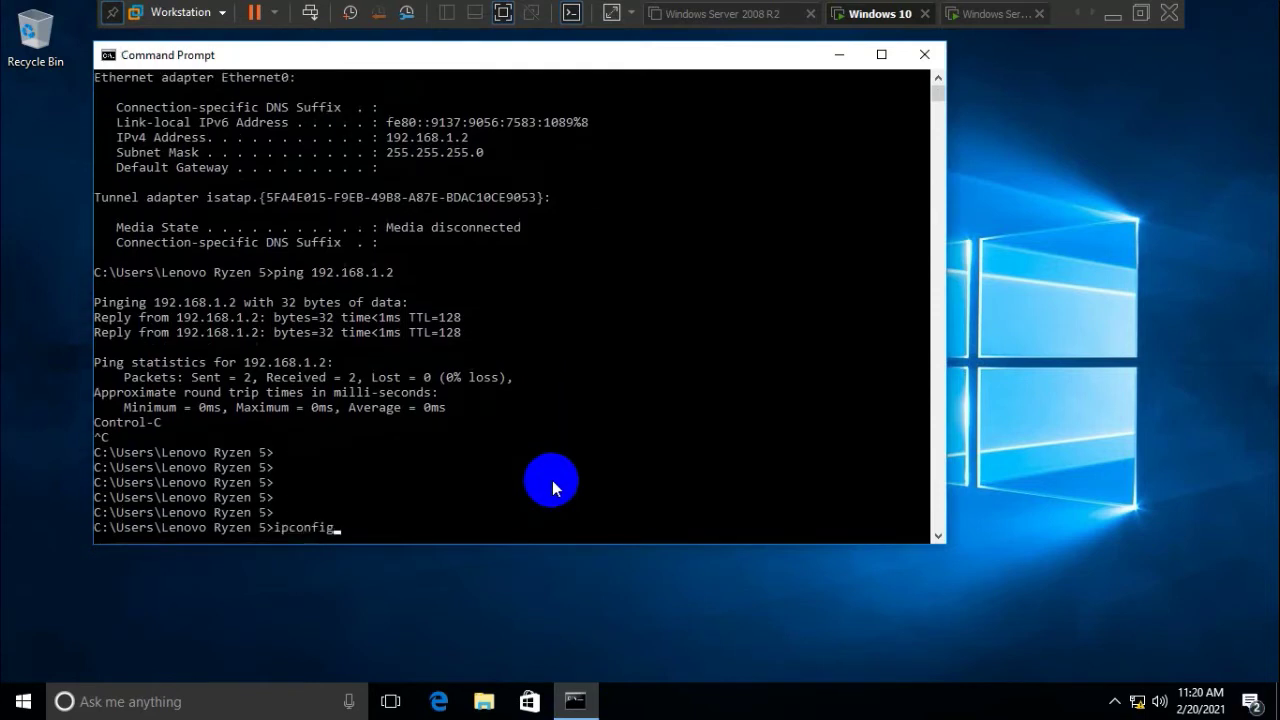
key("Return")
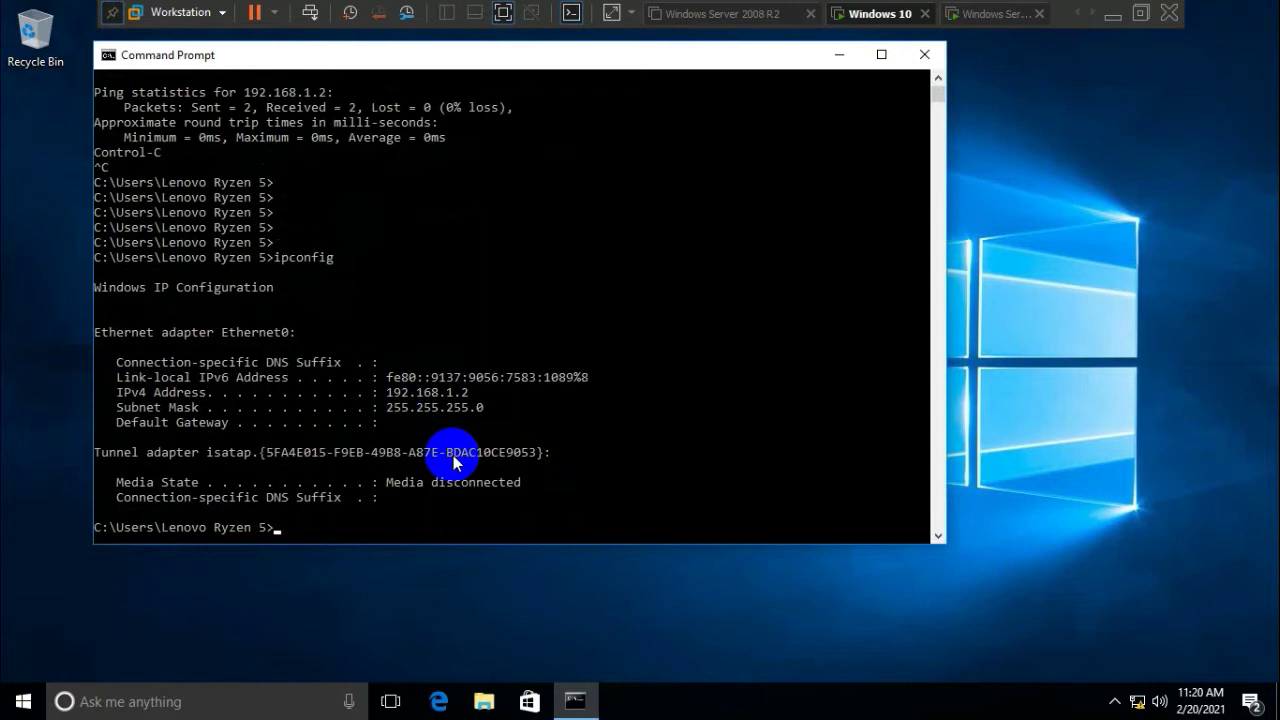
Ping the server at 192.168.1.1, getting four replies with 0% loss
type("ping 192.168.1.1")
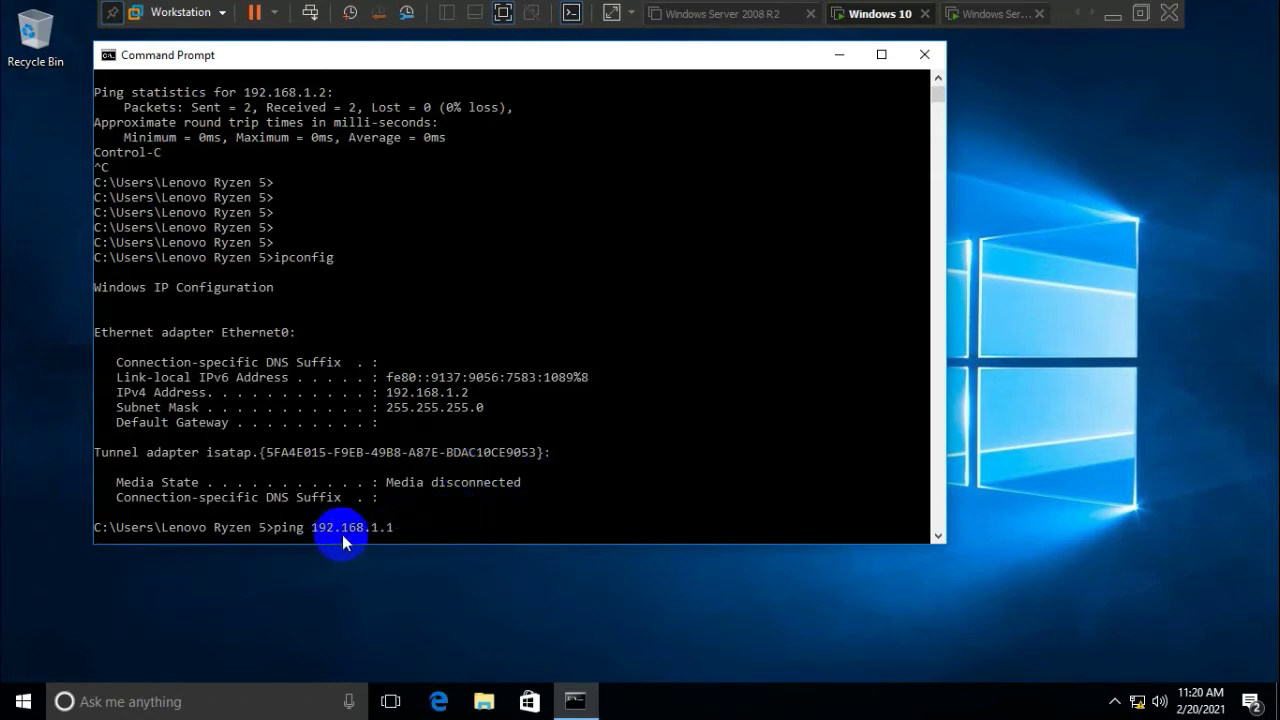
key("Return")
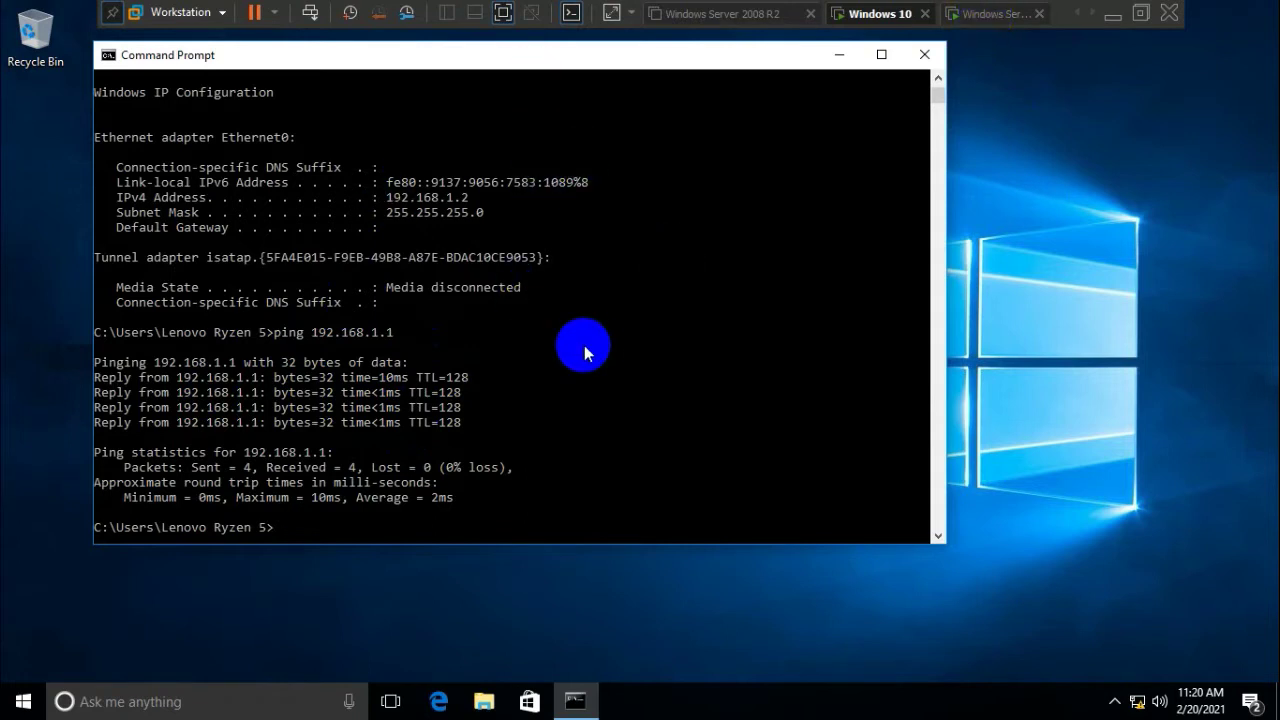
left_click(990, 22)
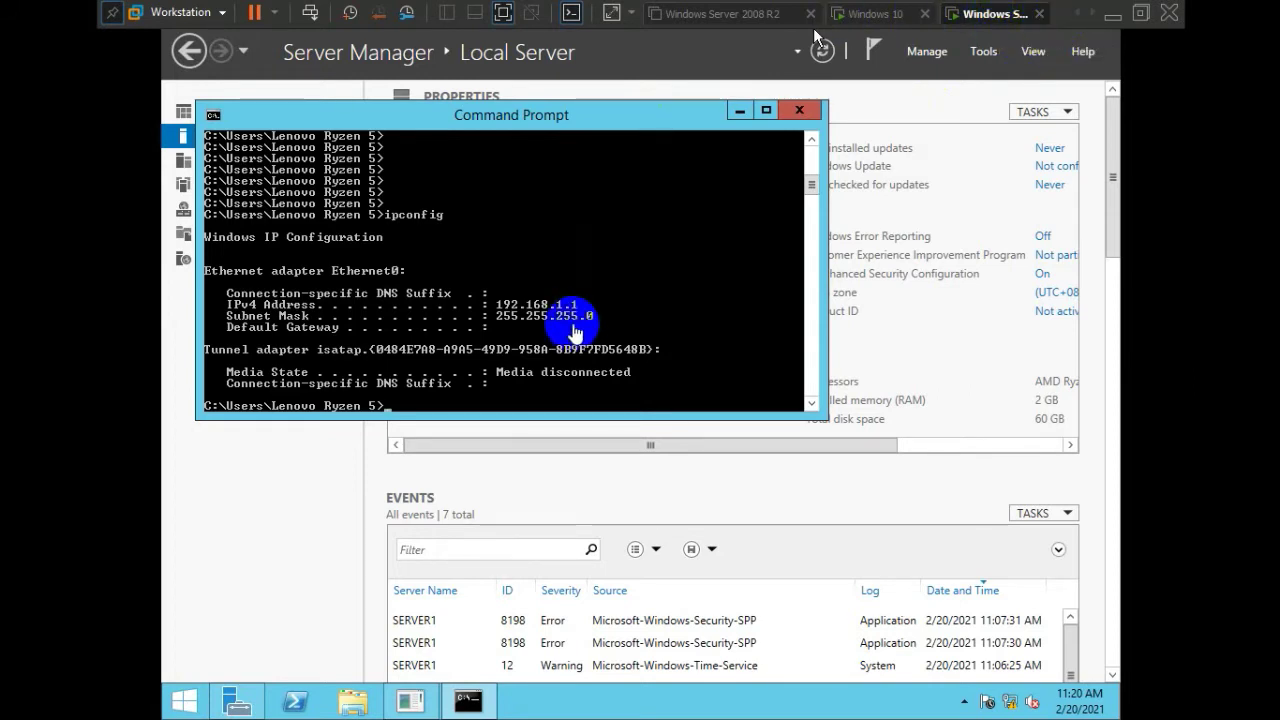
Ping the client at 192.168.1.2 from the server, four replies with 0% loss, then minimize the console
left_click(575, 332)
key("Return")
key("Return")
key("Return")
key("Return")
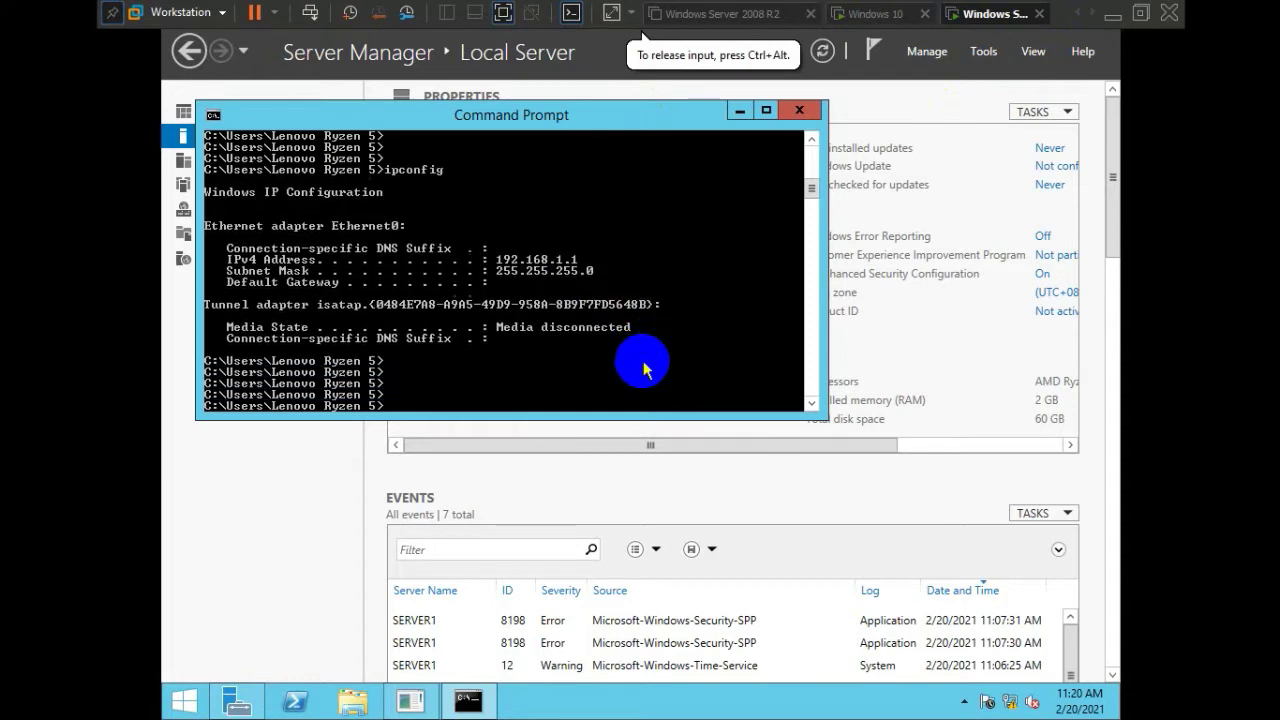
key("Return")
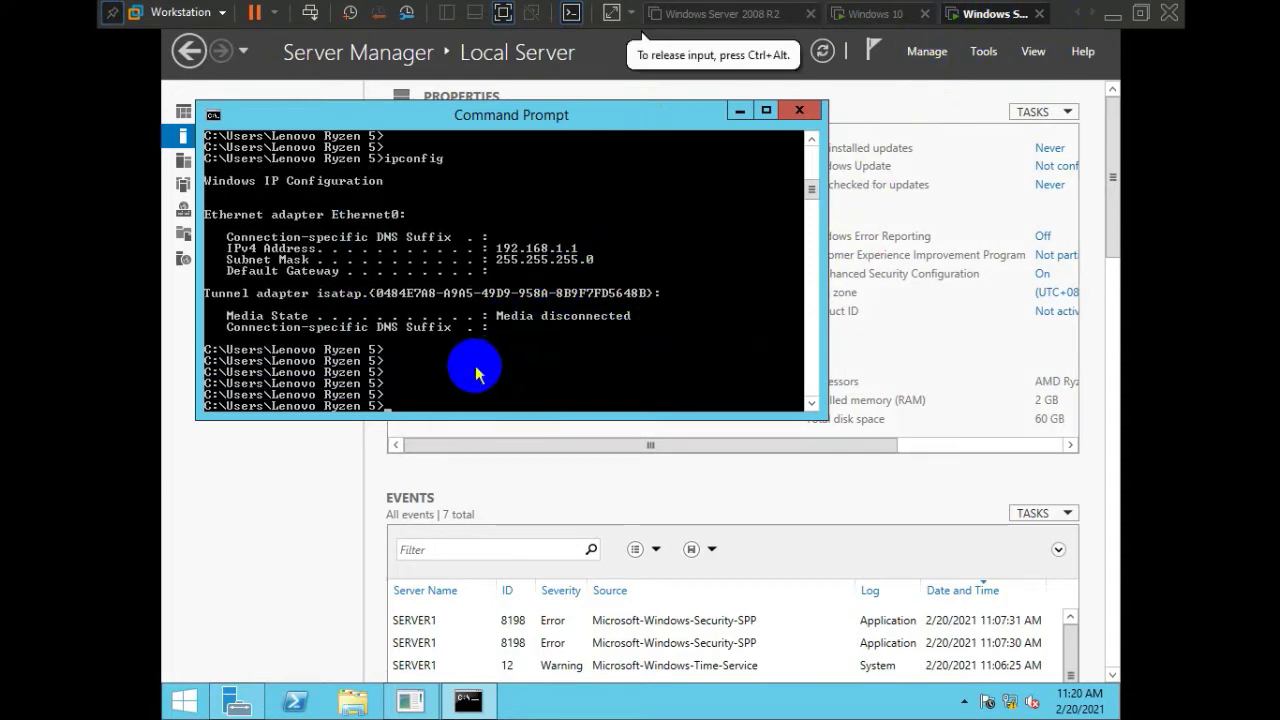
type("ping")
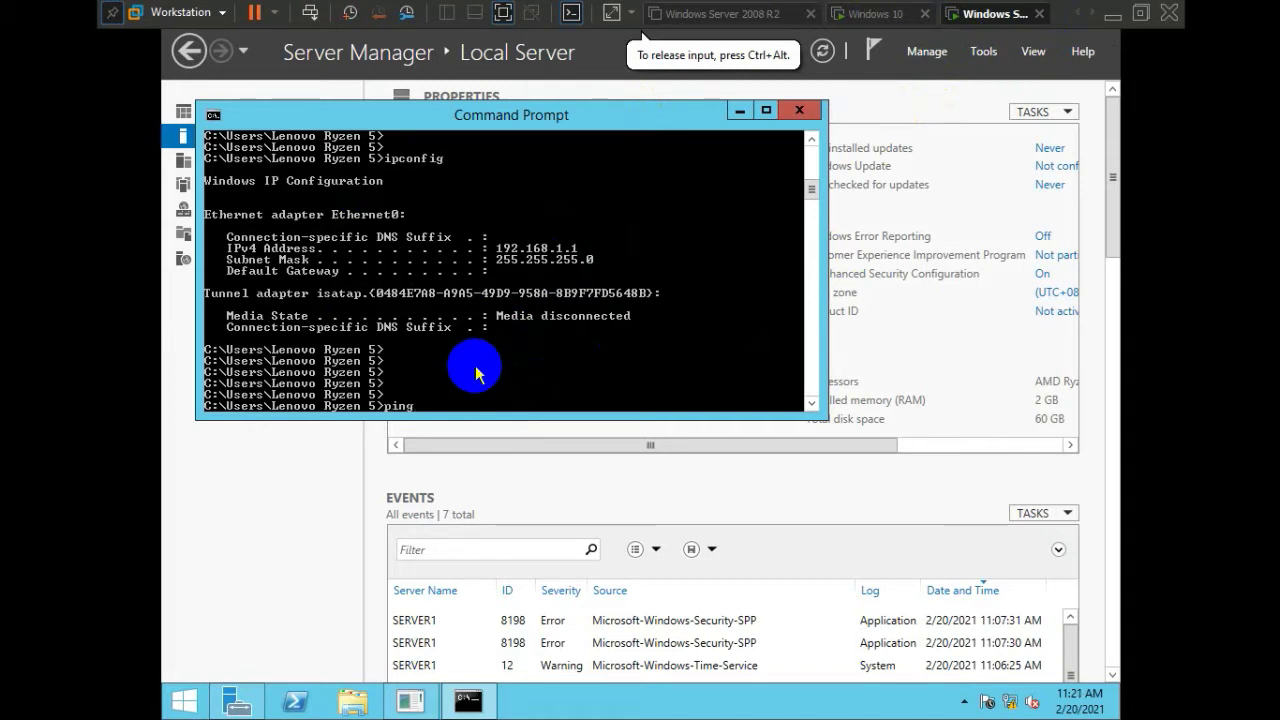
type(" 192.168.1.2")
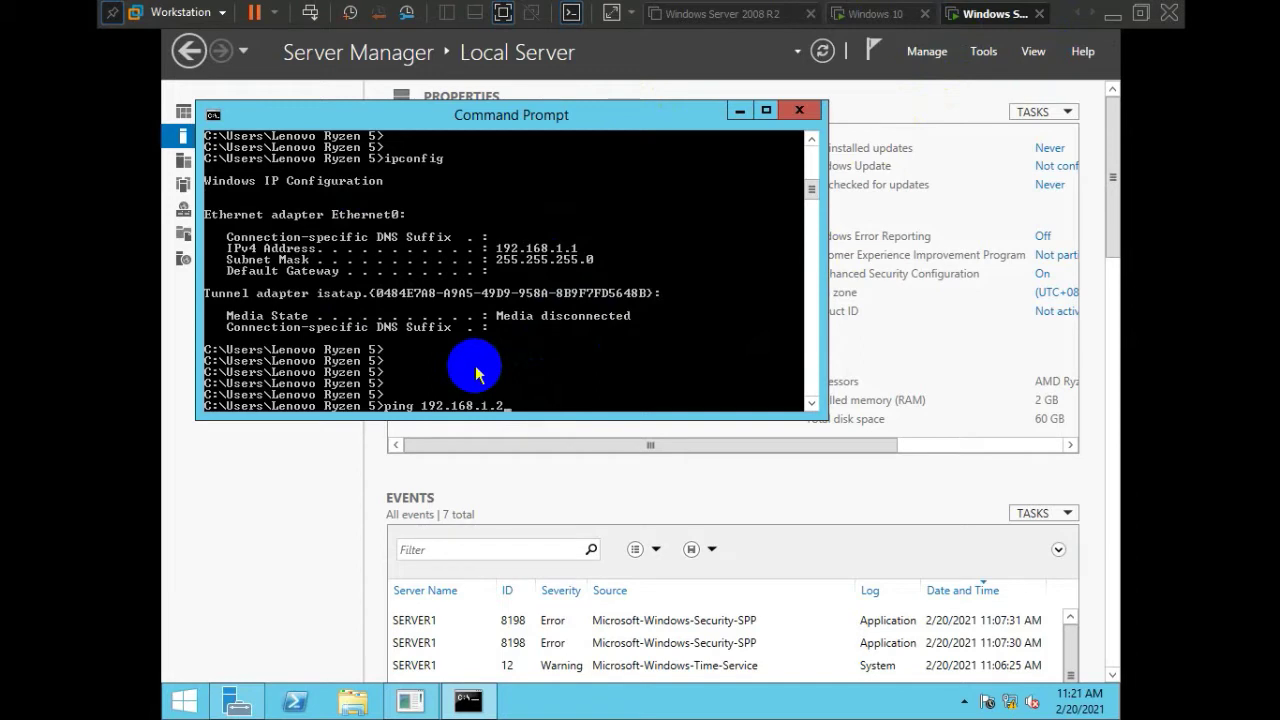
left_click(476, 374)
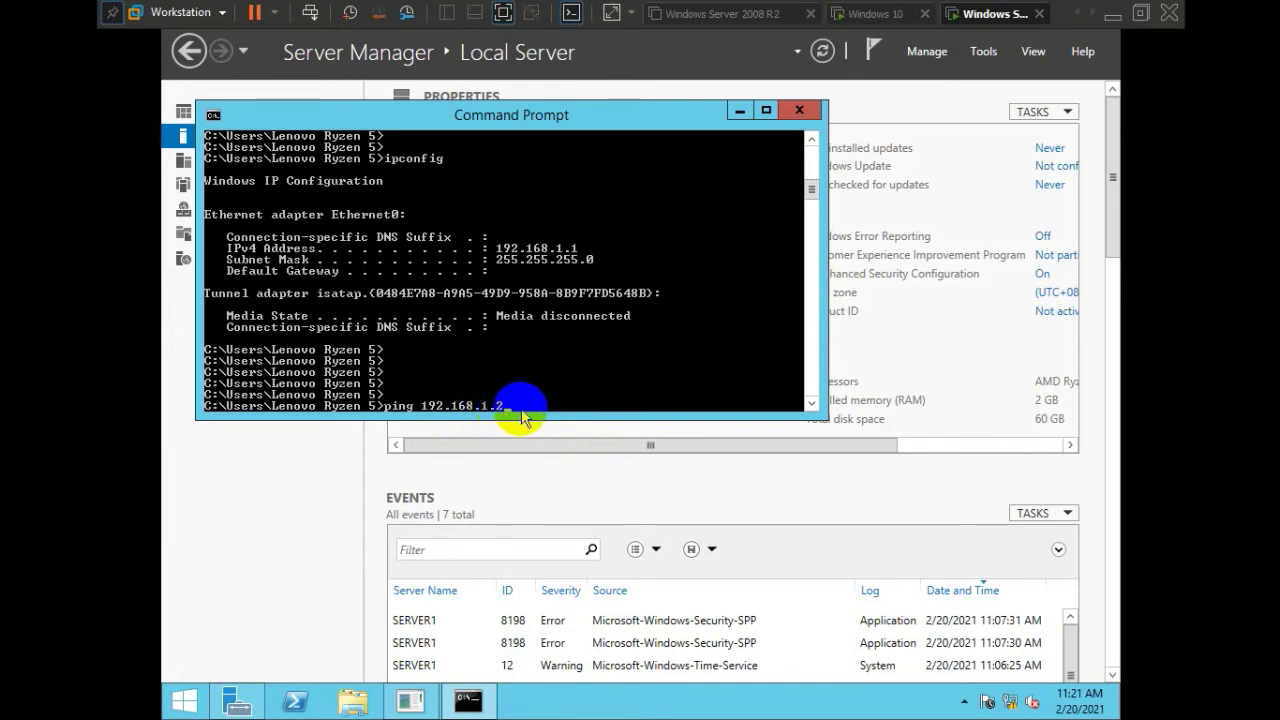
key("Return")
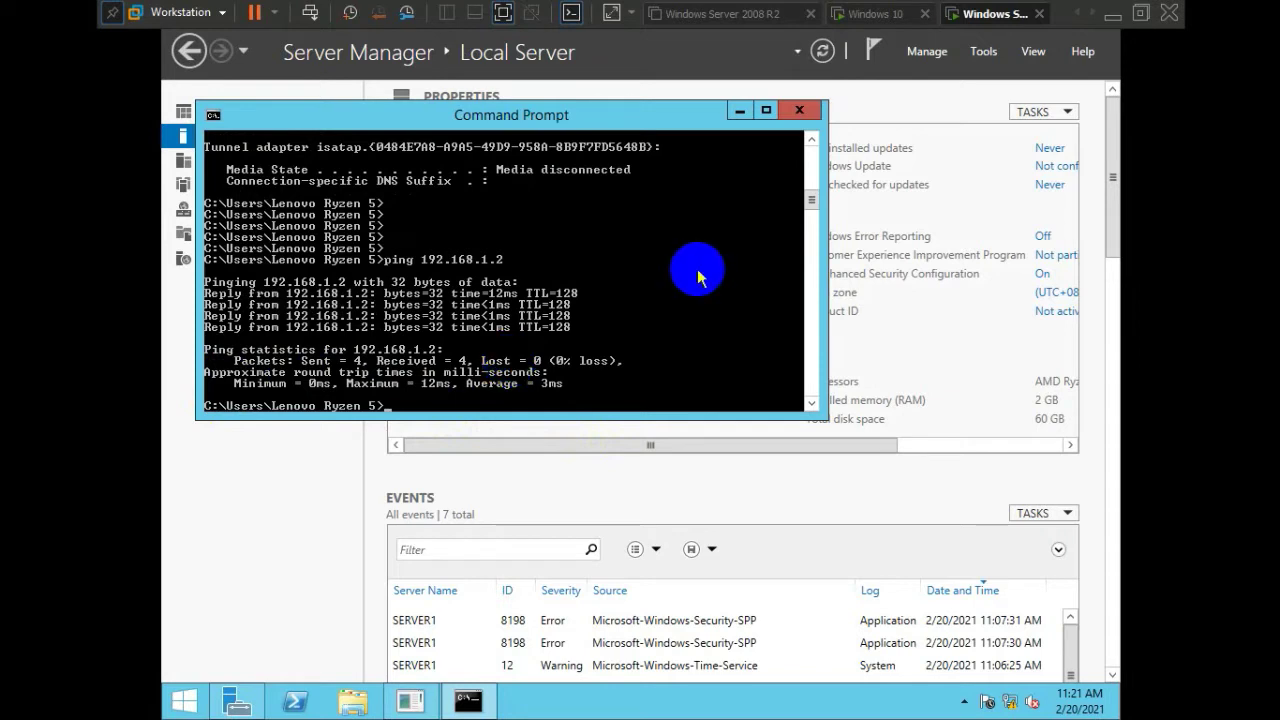
left_click(739, 111)
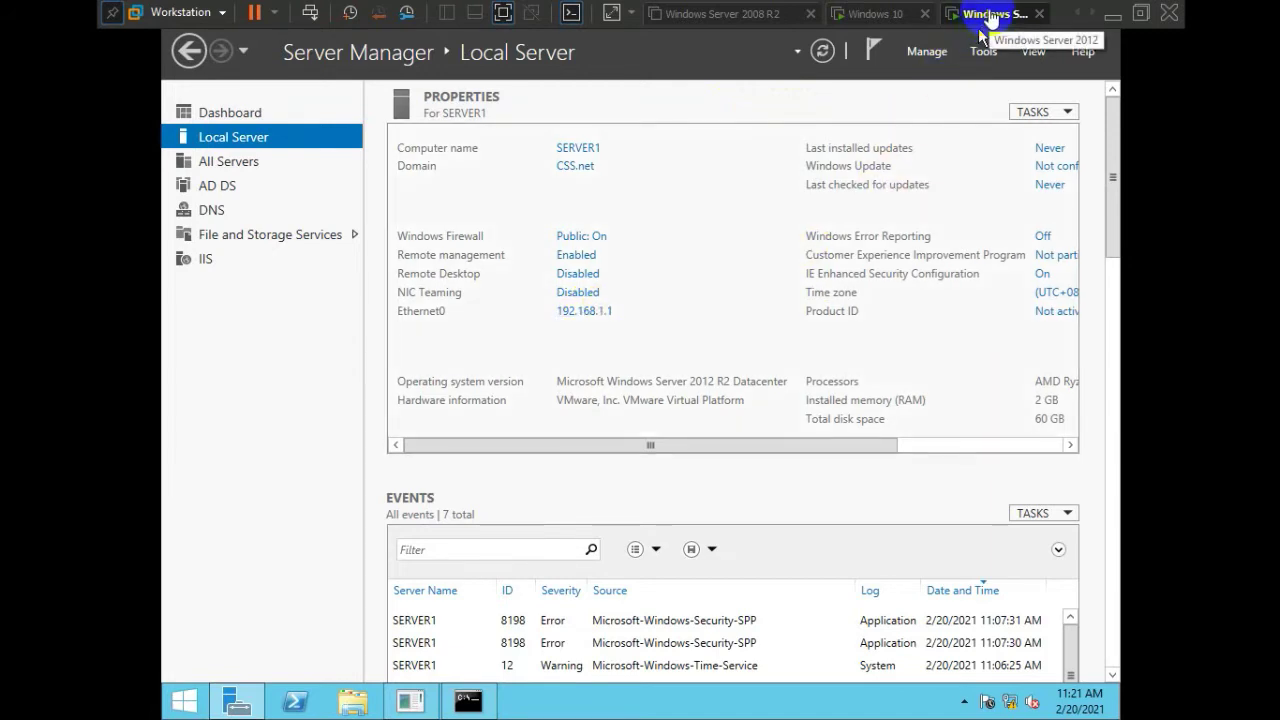
Open the server's Ethernet0 IPv4 properties: static 192.168.1.1, mask 255.255.255.0, DNS 192.168.1.1
left_click(496, 295)
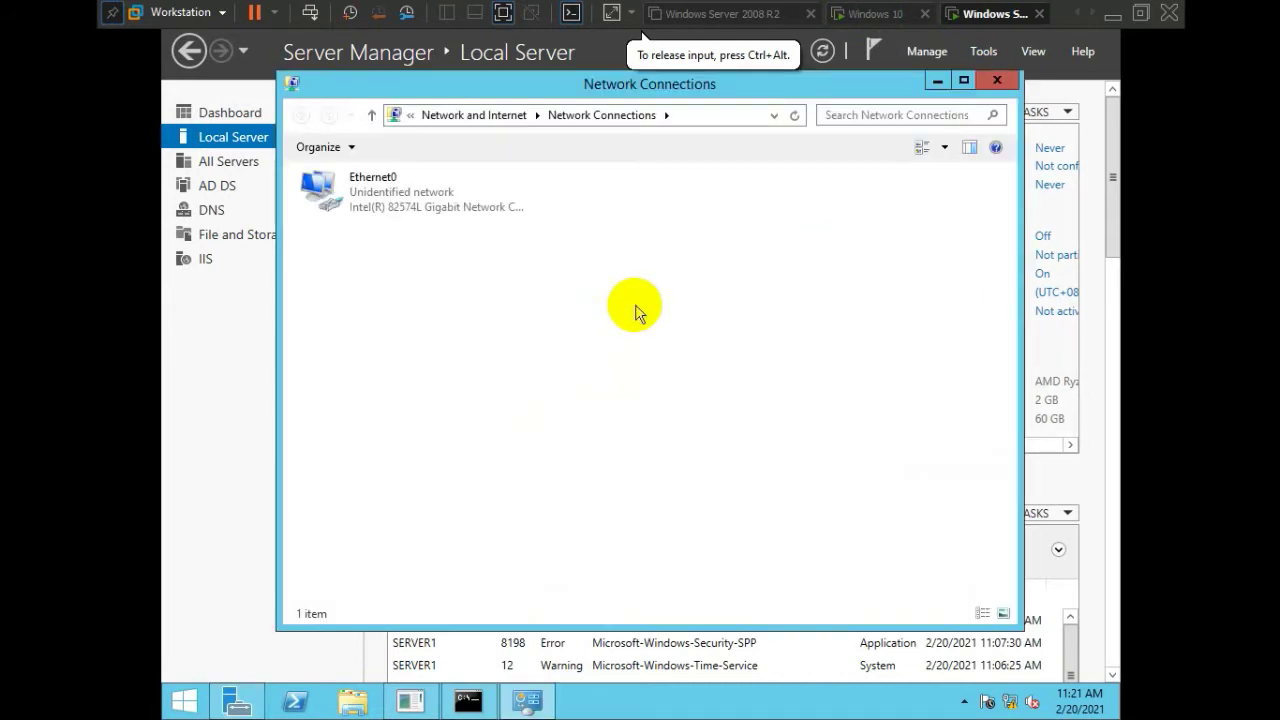
double_click(357, 182)
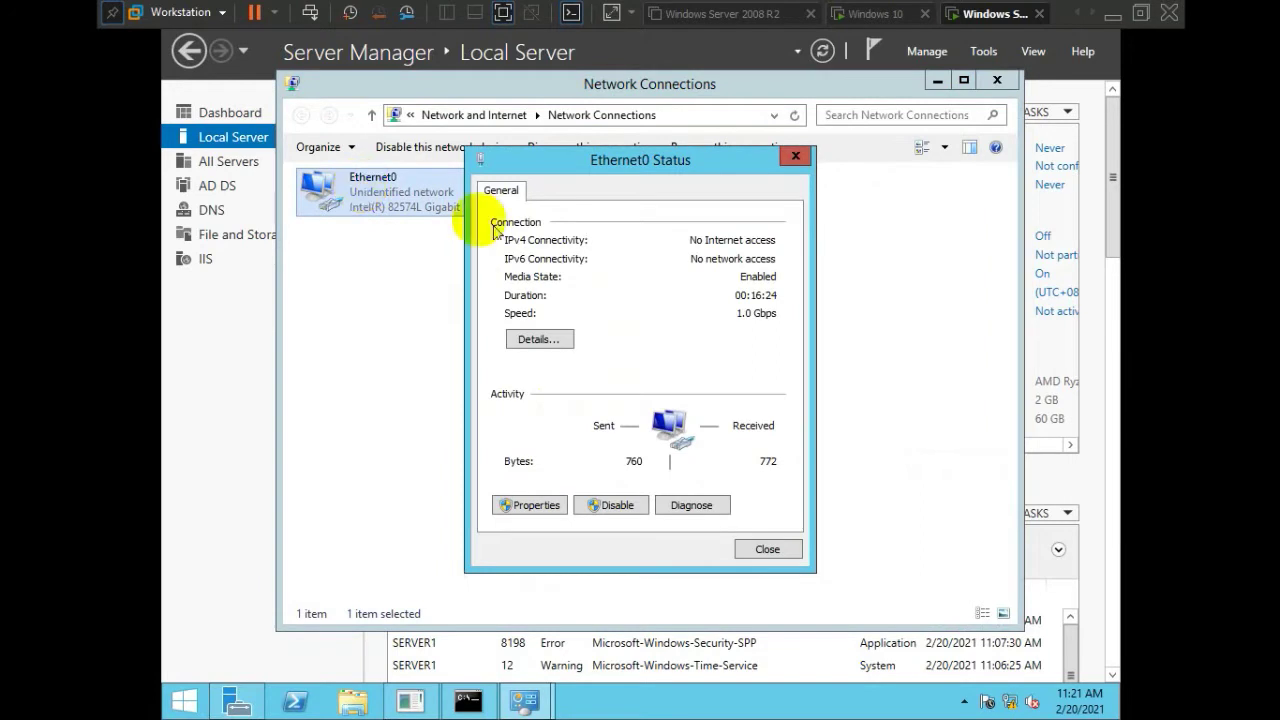
left_click(536, 505)
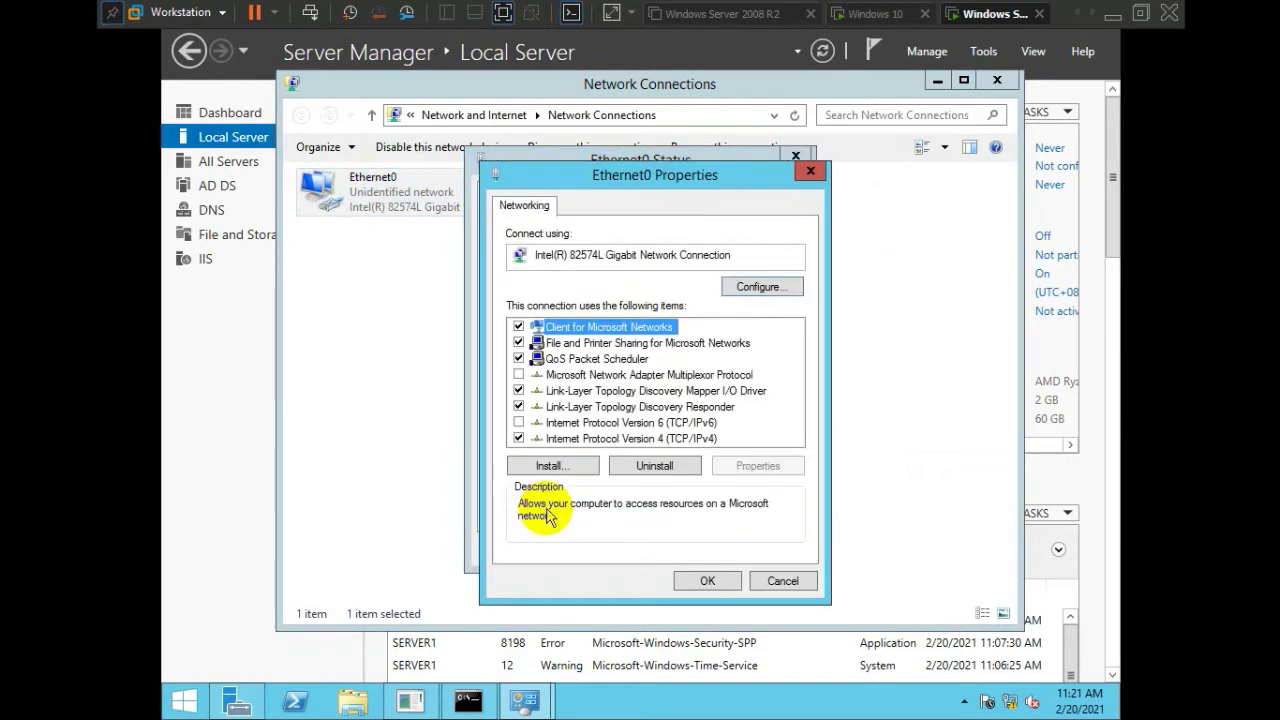
double_click(656, 438)
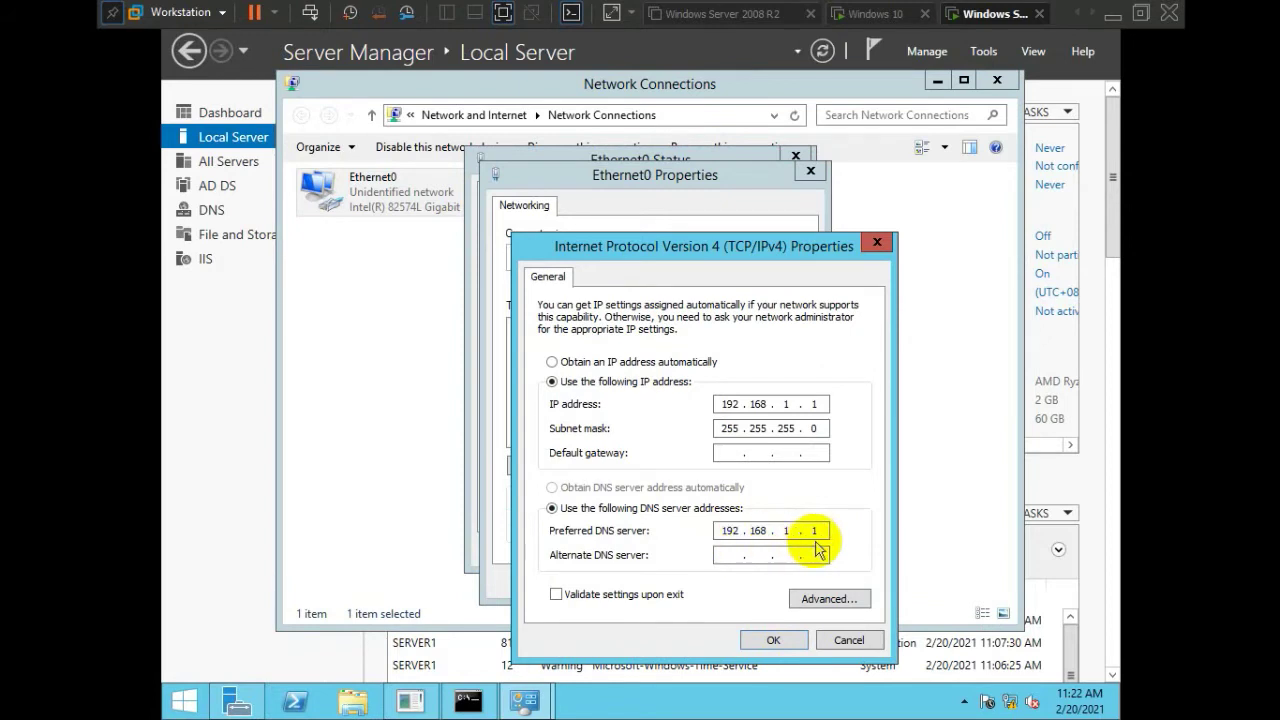
On the Windows 10 client, open Ethernet0's IPv4 properties through Network and Sharing Center
left_click(875, 20)
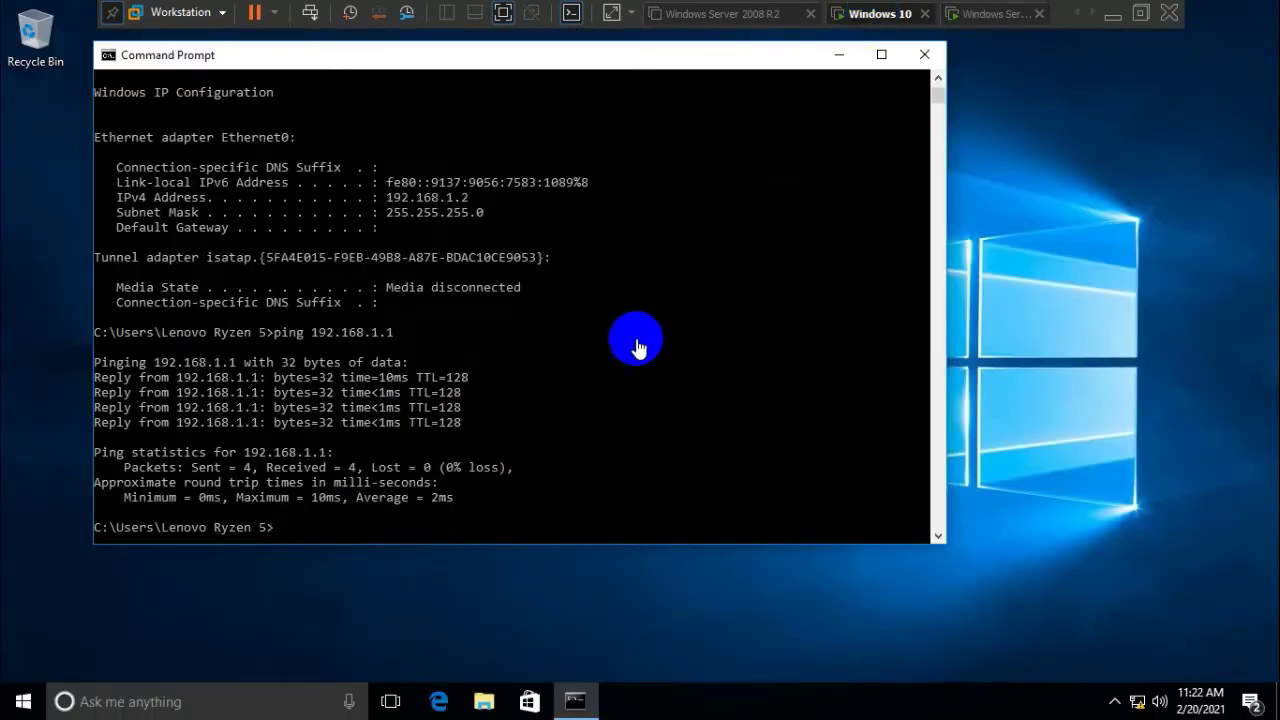
left_click(839, 55)
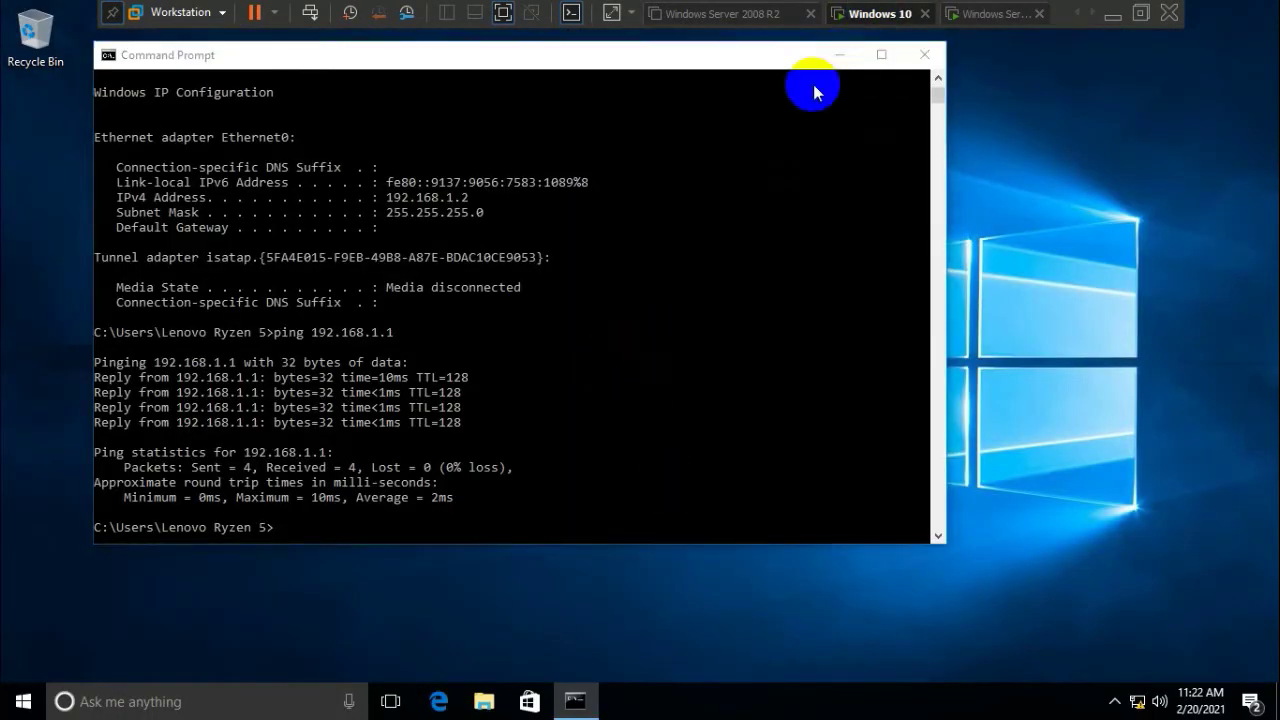
right_click(1138, 701)
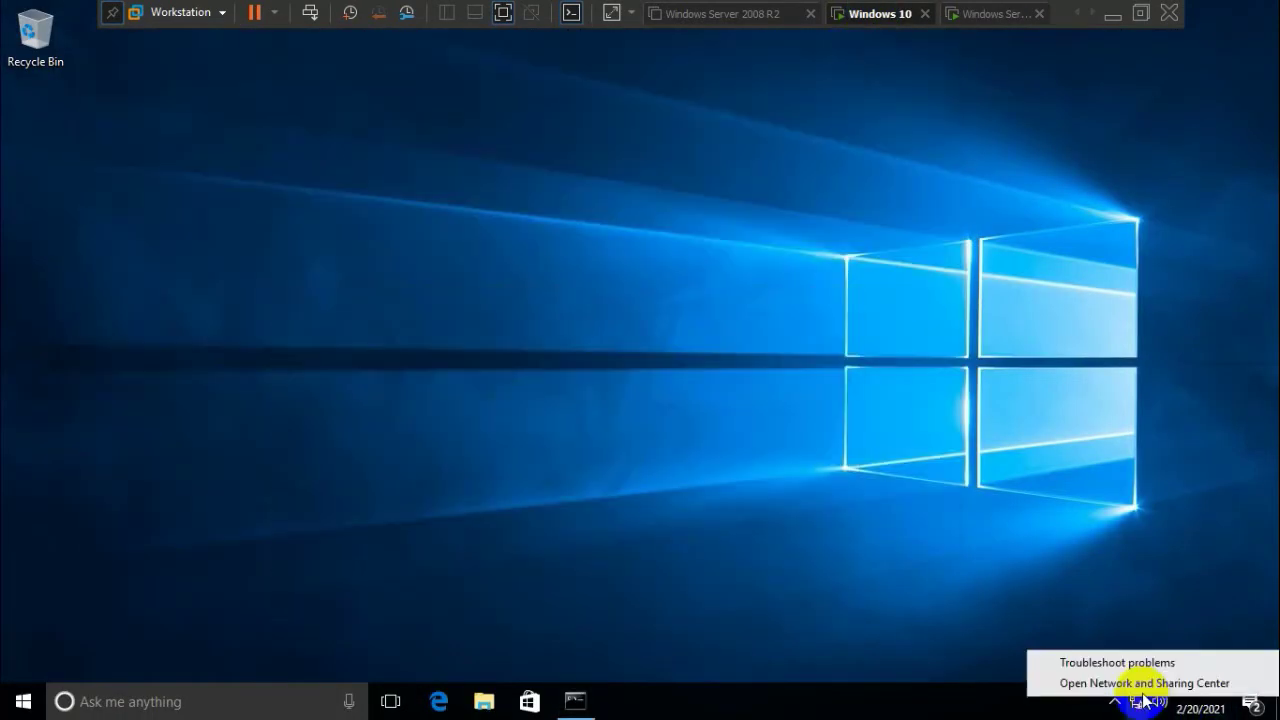
left_click(1140, 683)
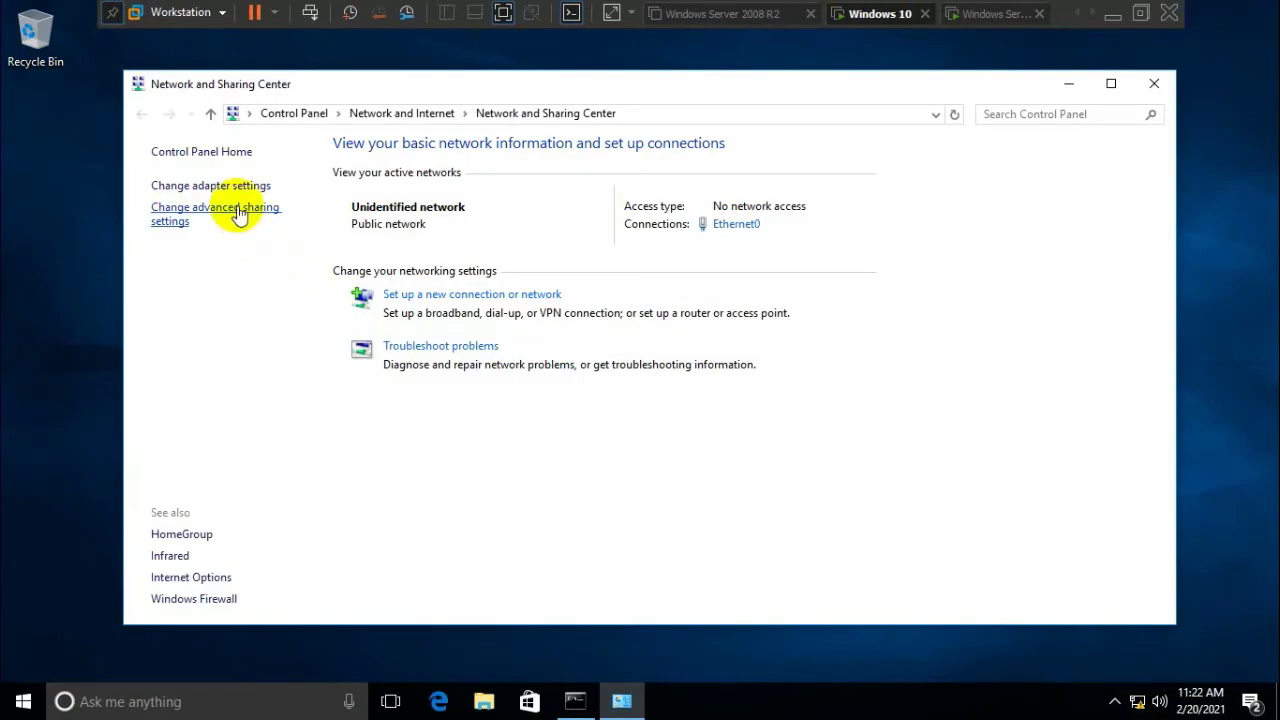
left_click(239, 189)
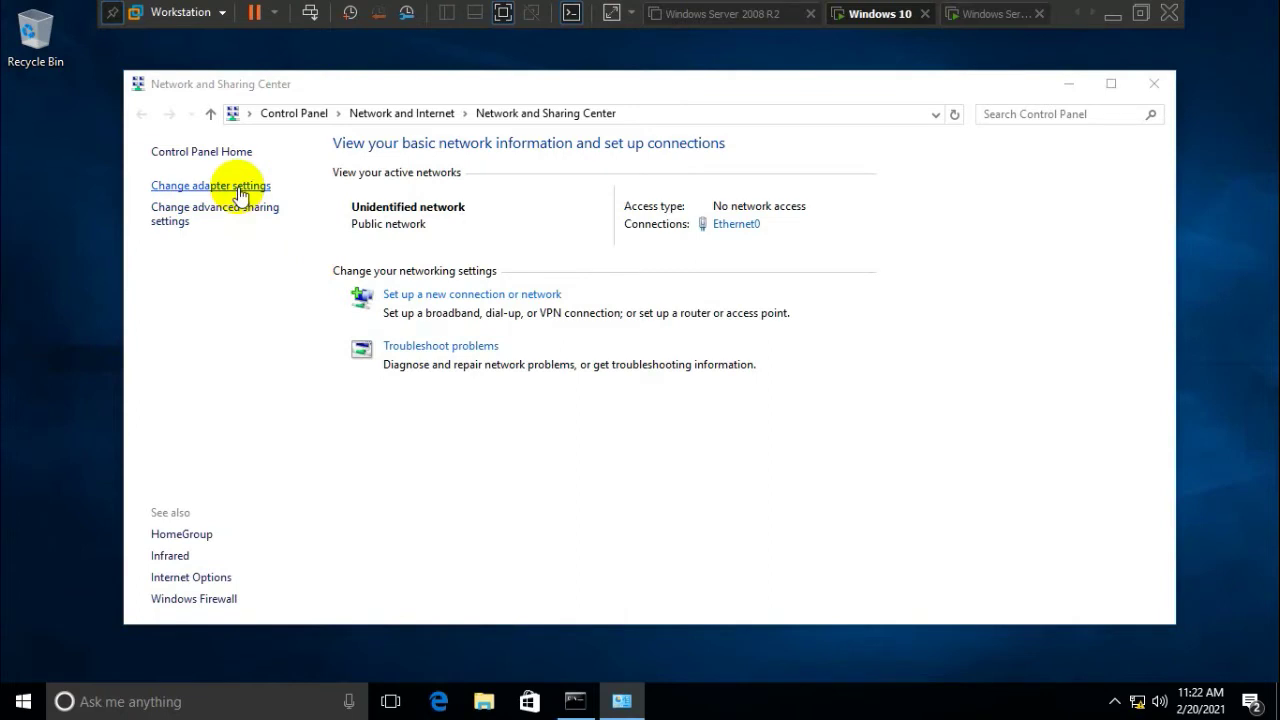
double_click(249, 231)
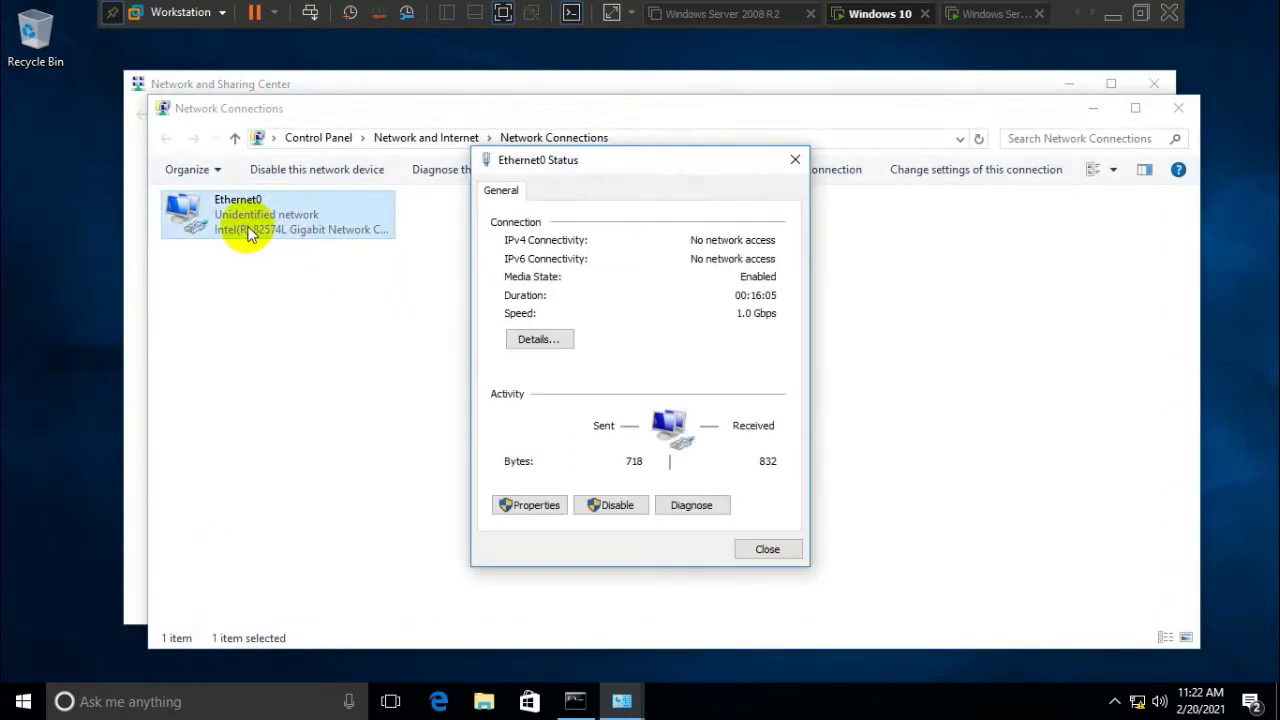
left_click(530, 507)
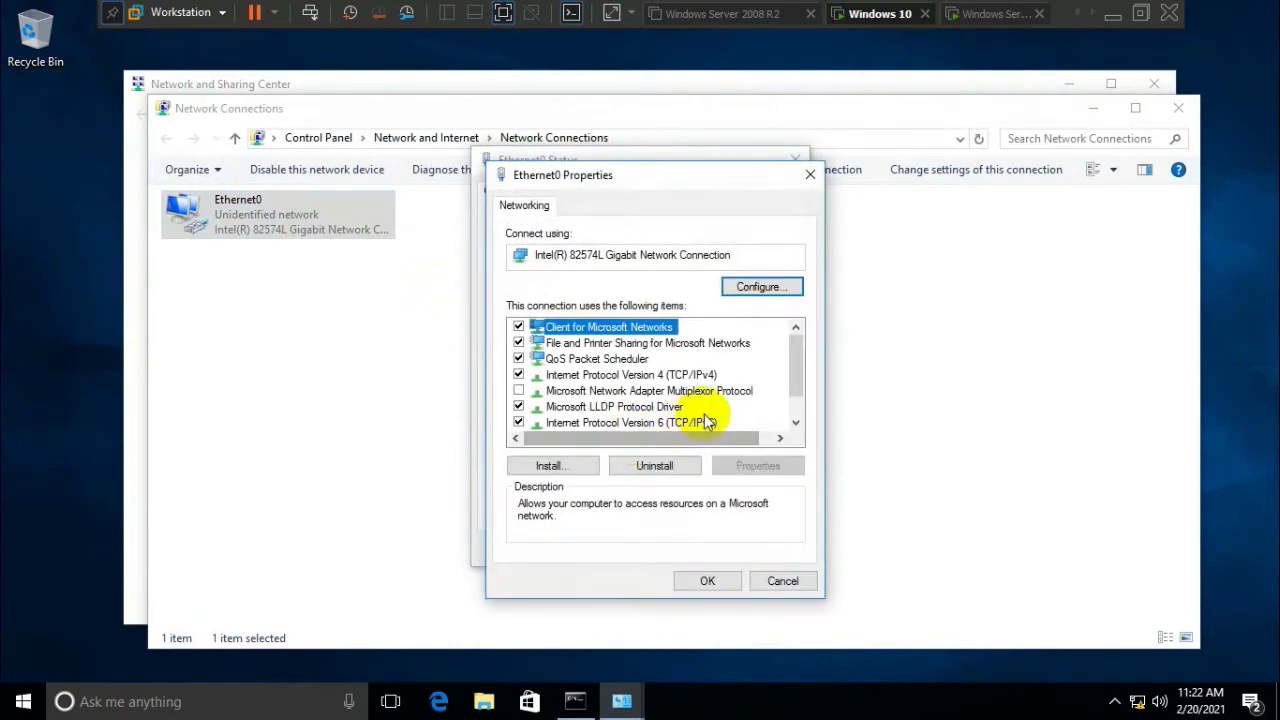
double_click(712, 374)
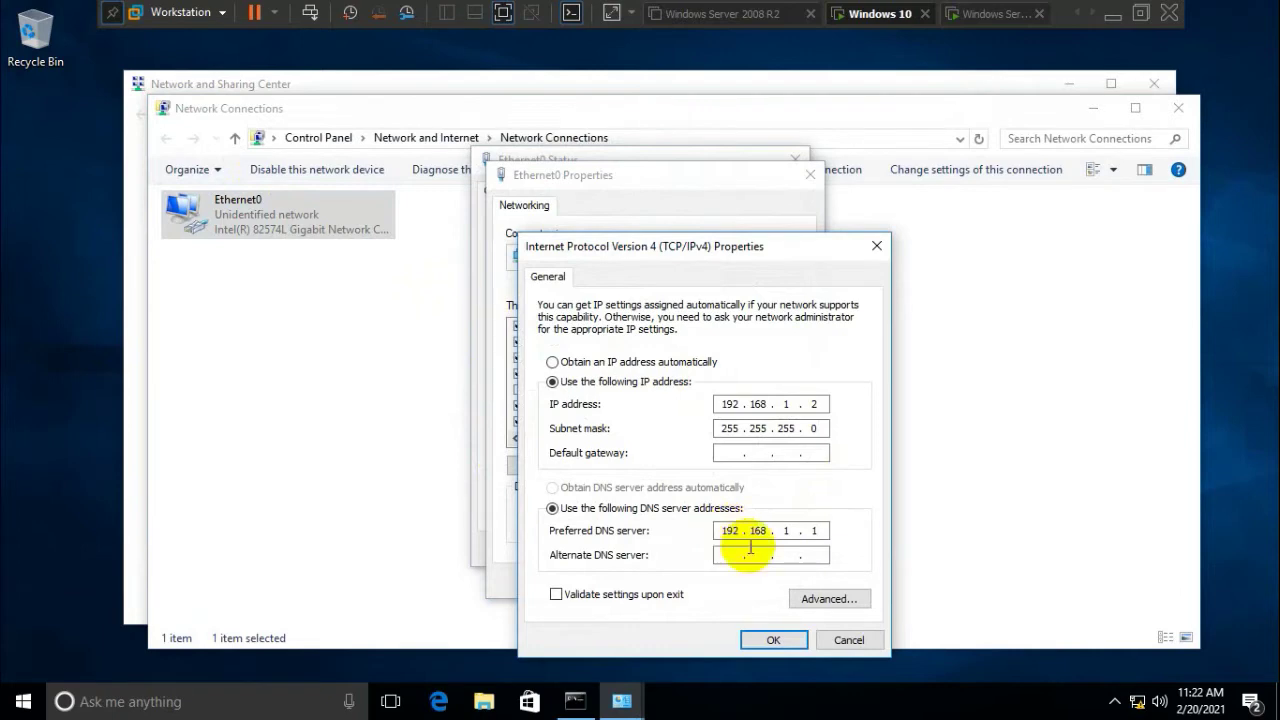
Keep IPv4 192.168.1.2, mask 255.255.255.0, DNS 192.168.1.1 and close all network windows
left_click(773, 639)
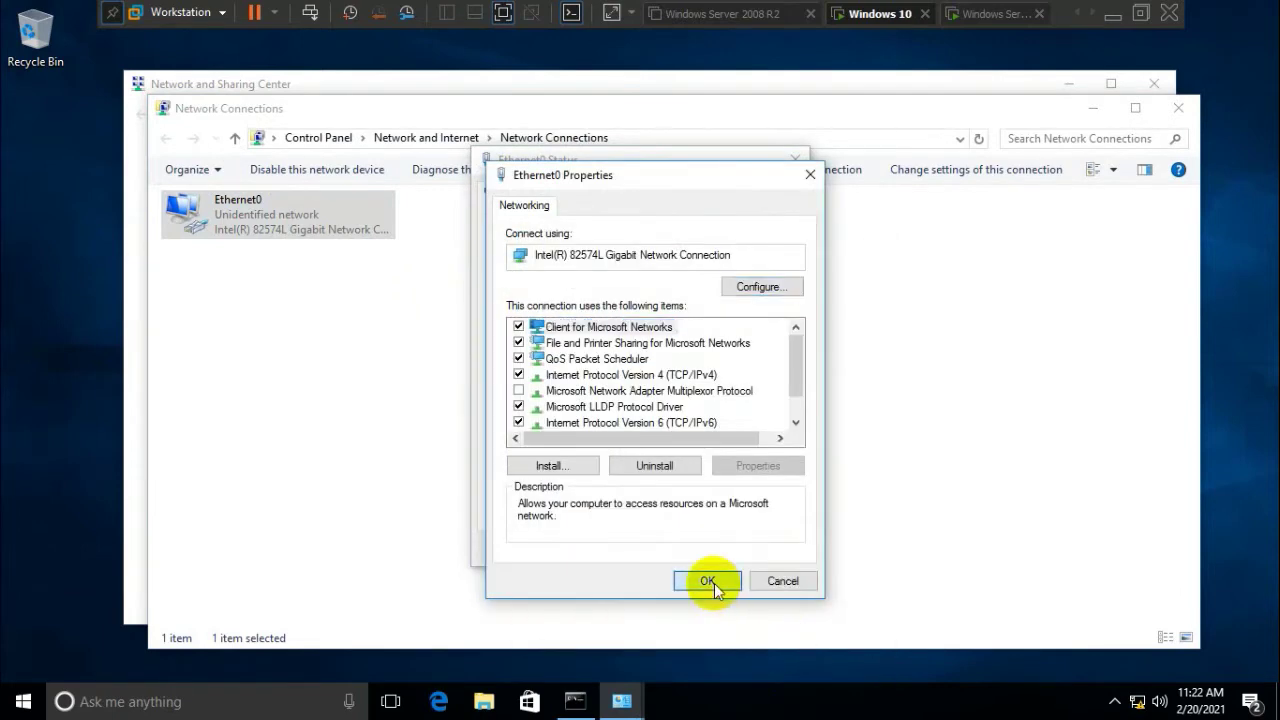
left_click(708, 581)
left_click(762, 547)
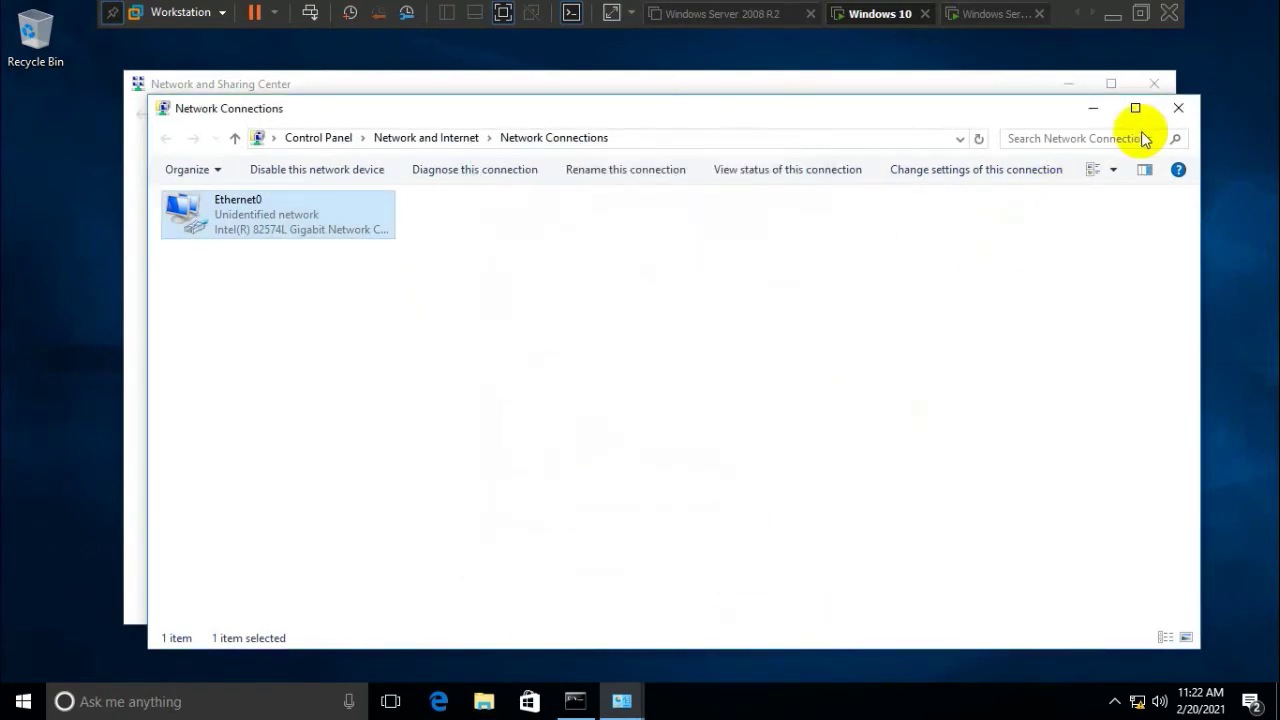
left_click(1172, 110)
left_click(1155, 84)
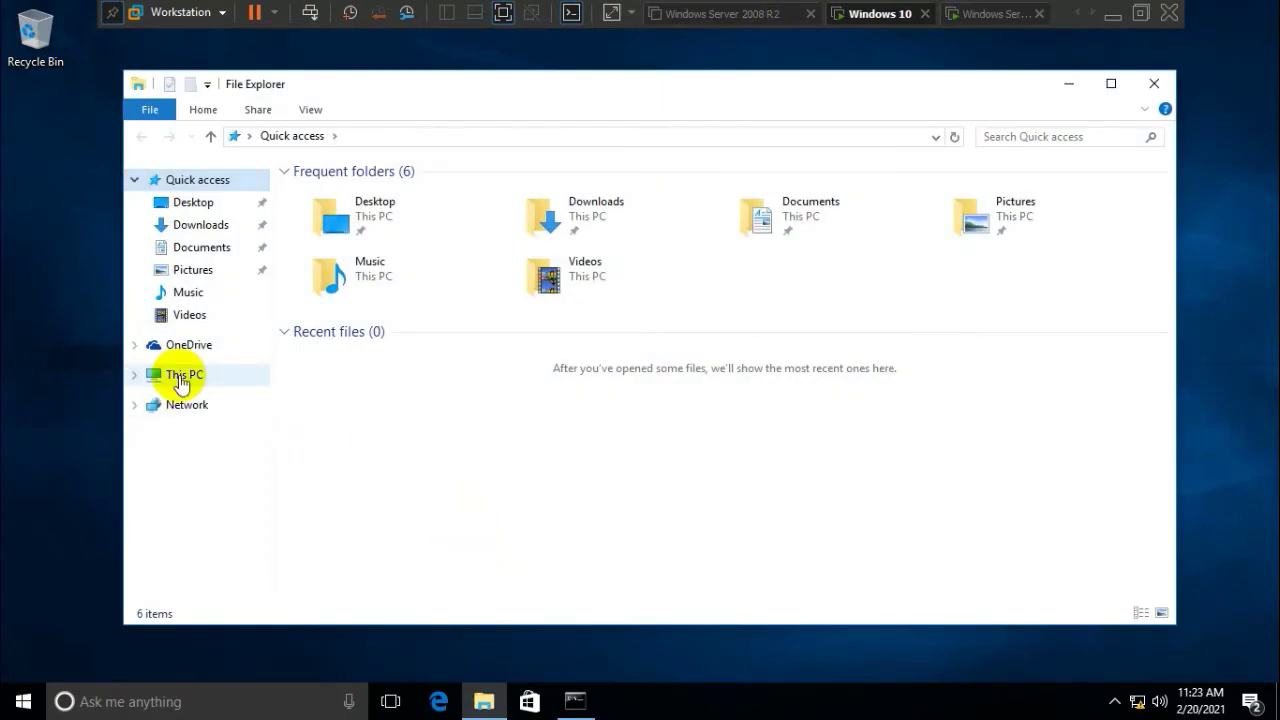
Open This PC's Properties to show the System page with DESKTOP-1U06KD9 in WORKGROUP
right_click(181, 384)
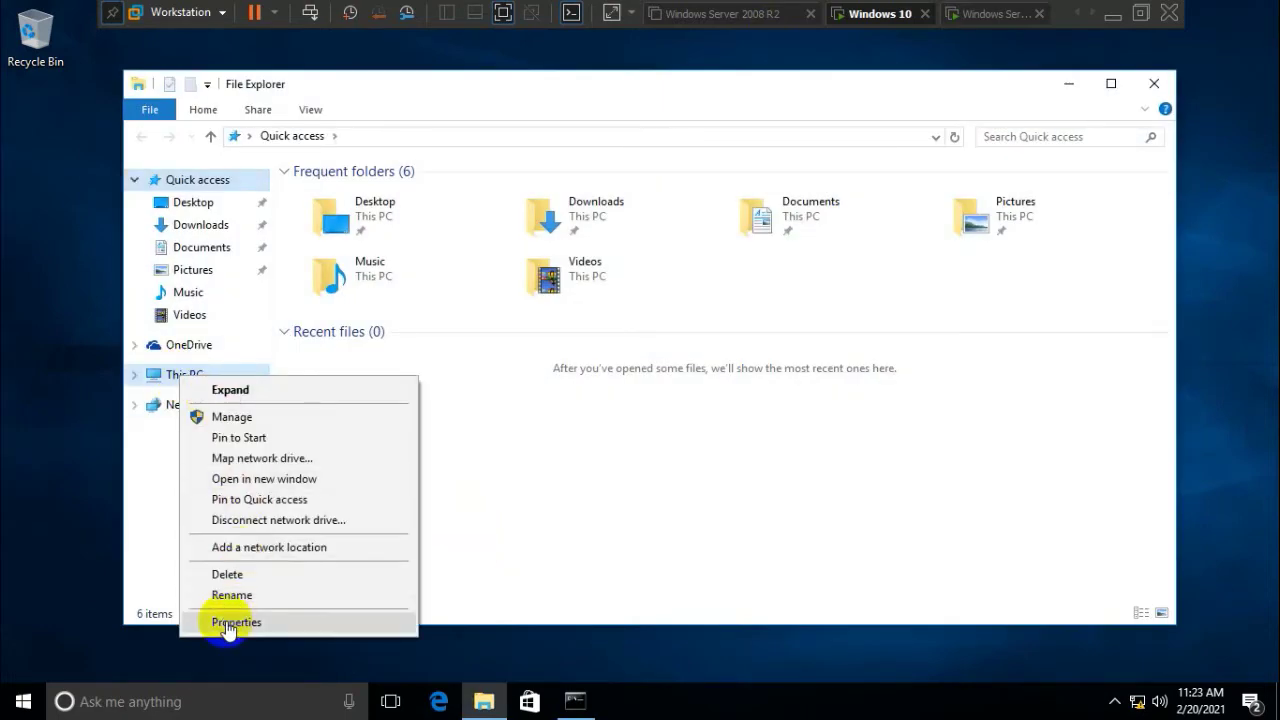
left_click(147, 490)
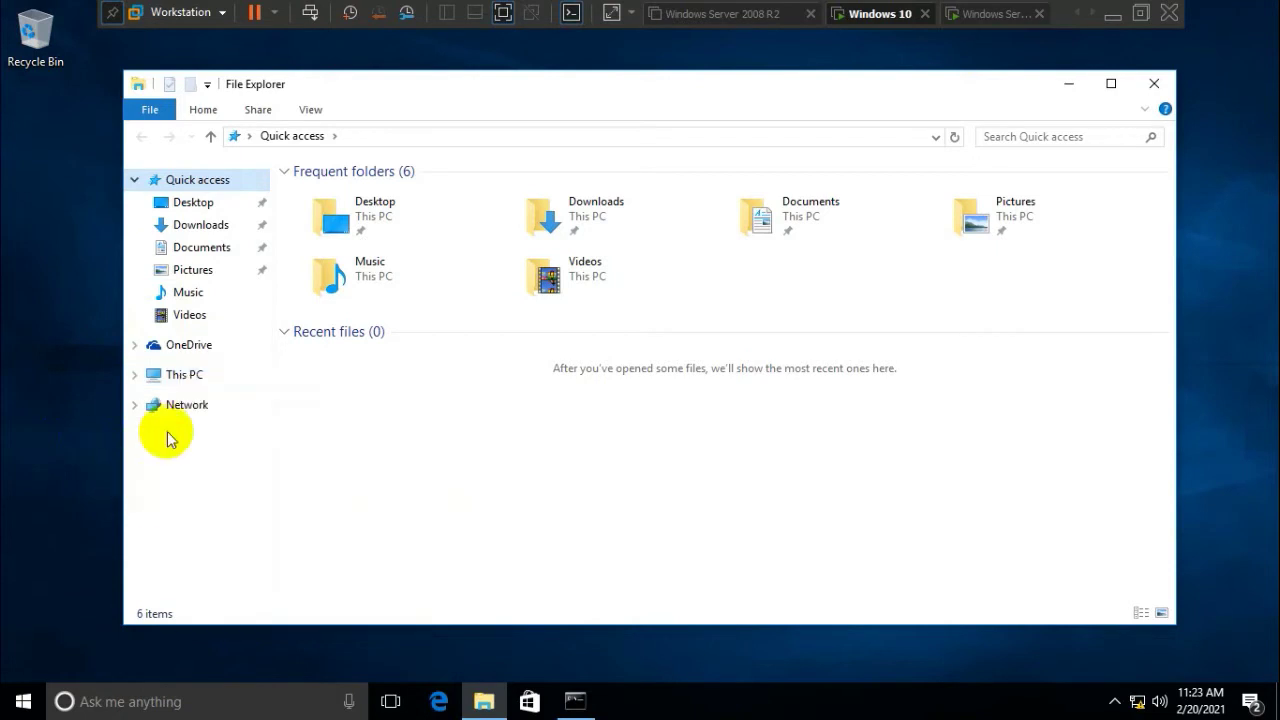
right_click(180, 382)
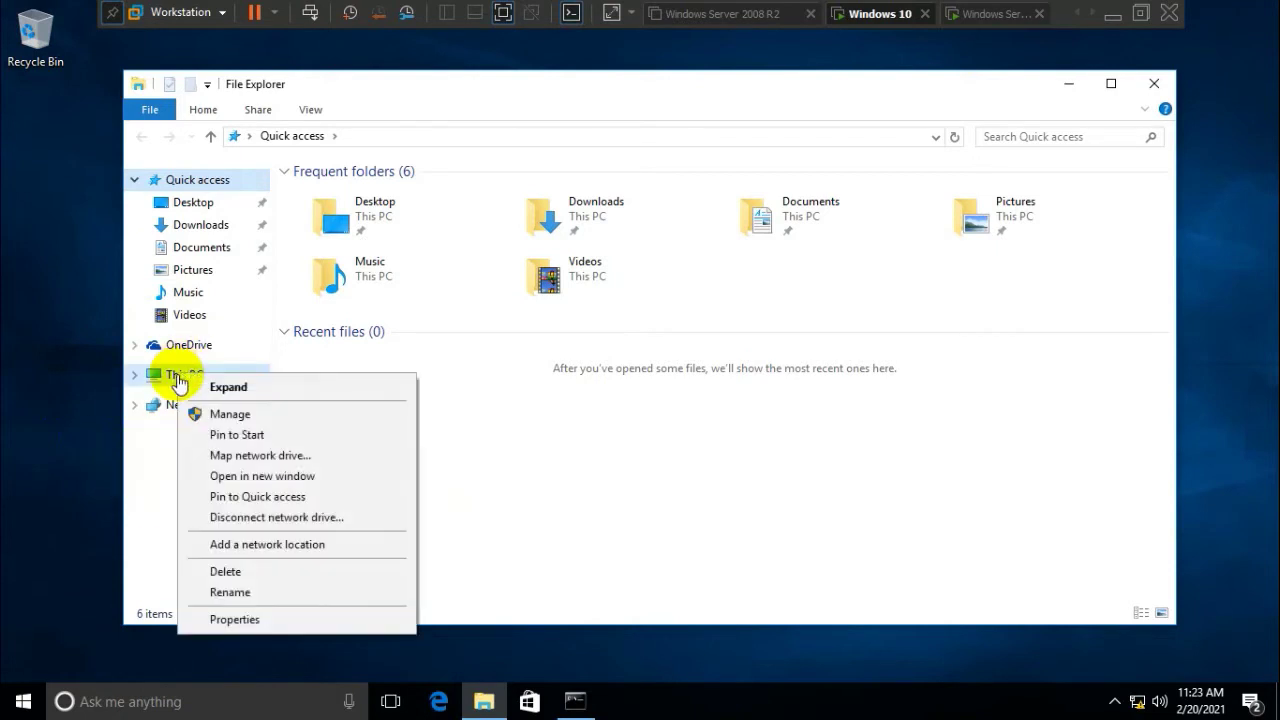
left_click(255, 620)
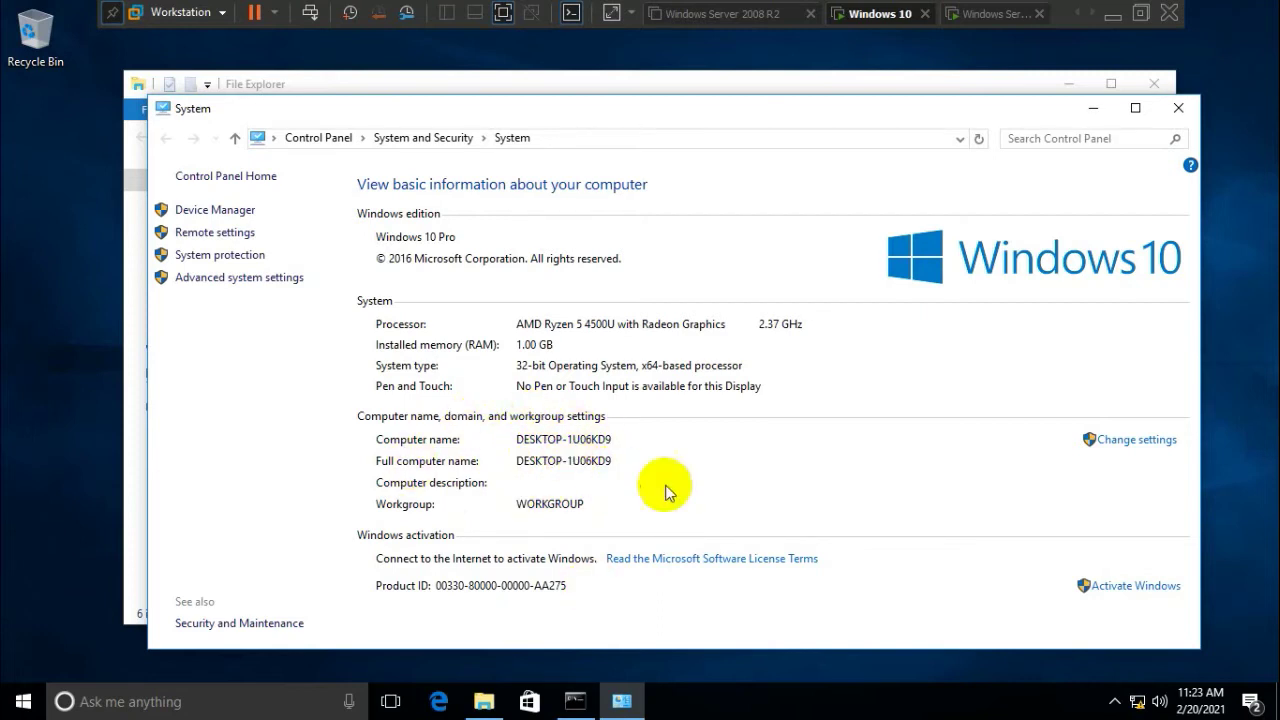
Rename the computer from DESKTOP-1U06KD9 to Client1 and switch its membership to Domain
left_click(1140, 440)
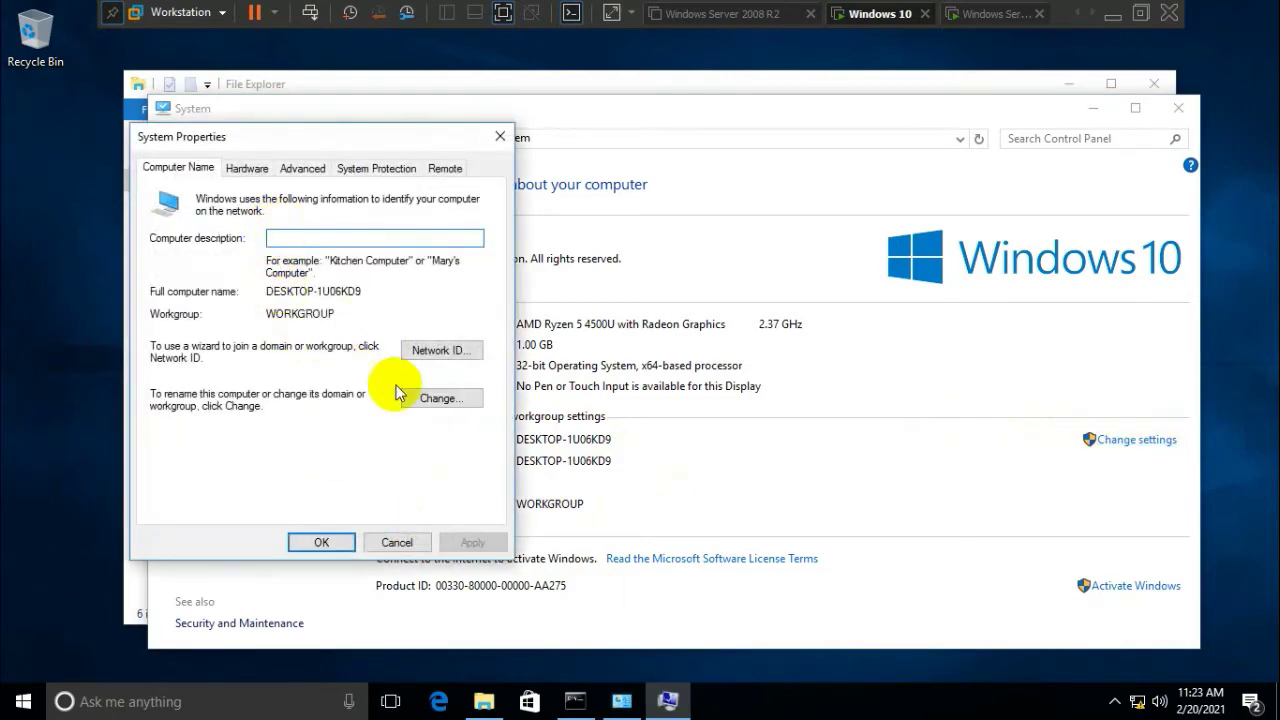
left_click(440, 398)
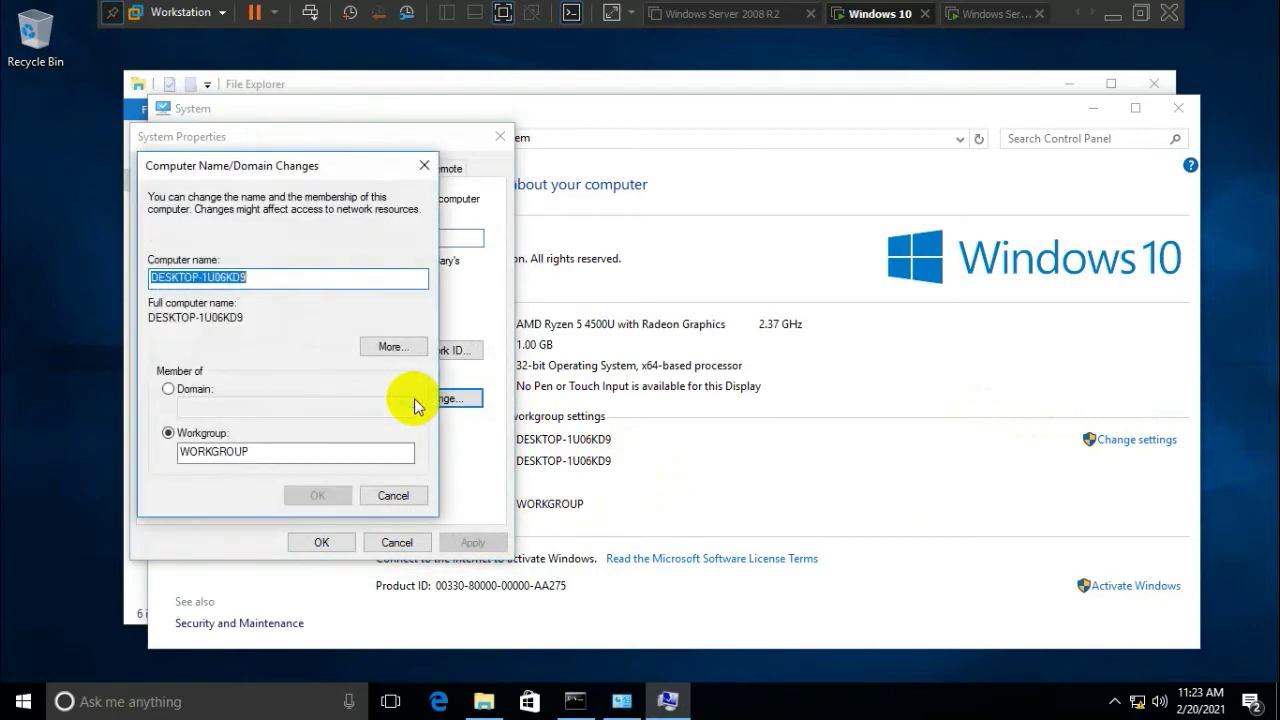
left_click(288, 279)
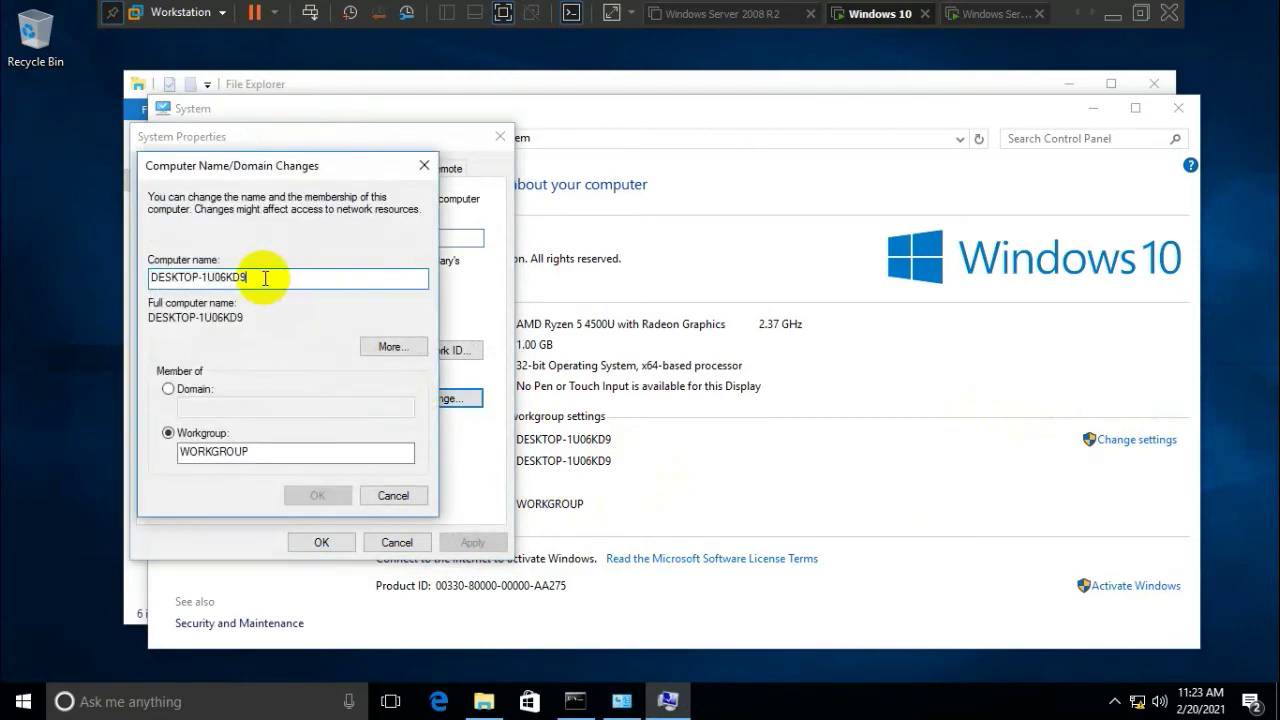
left_click_drag(266, 277, 110, 277)
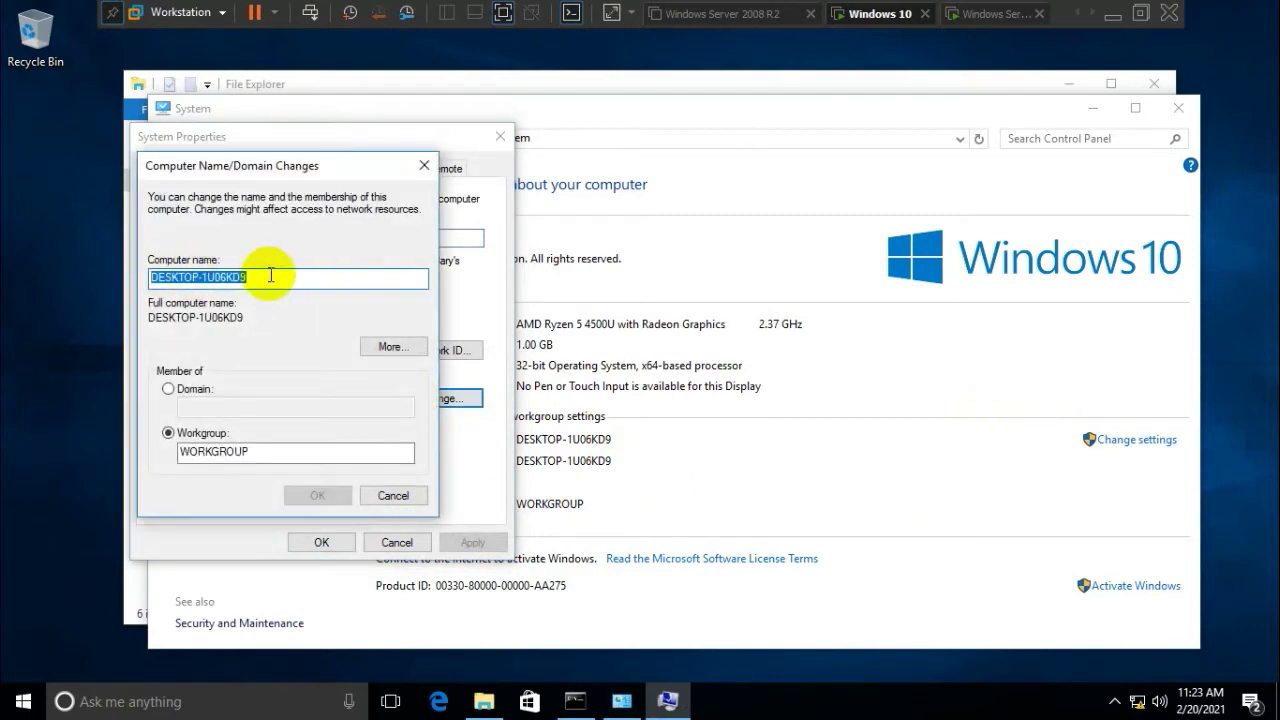
type("Client1")
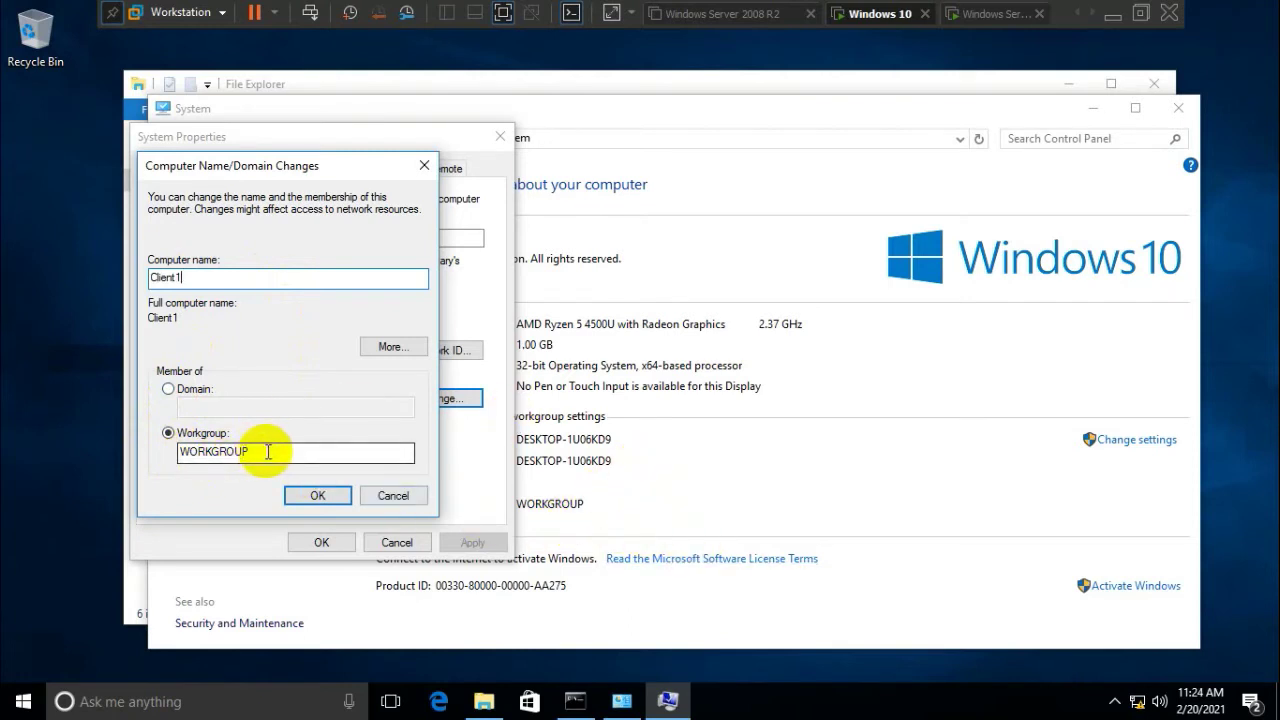
left_click(168, 390)
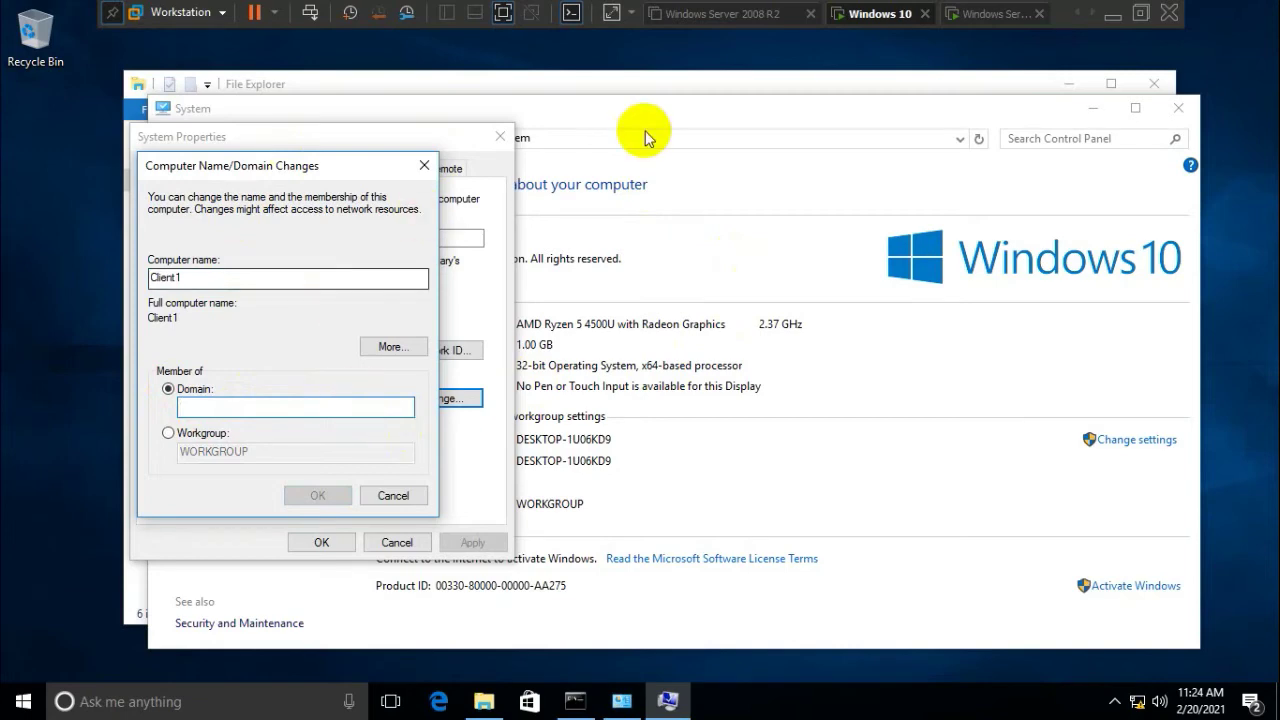
On the server, close the IPv4, Ethernet0 properties, status and Network Connections windows
left_click(1001, 16)
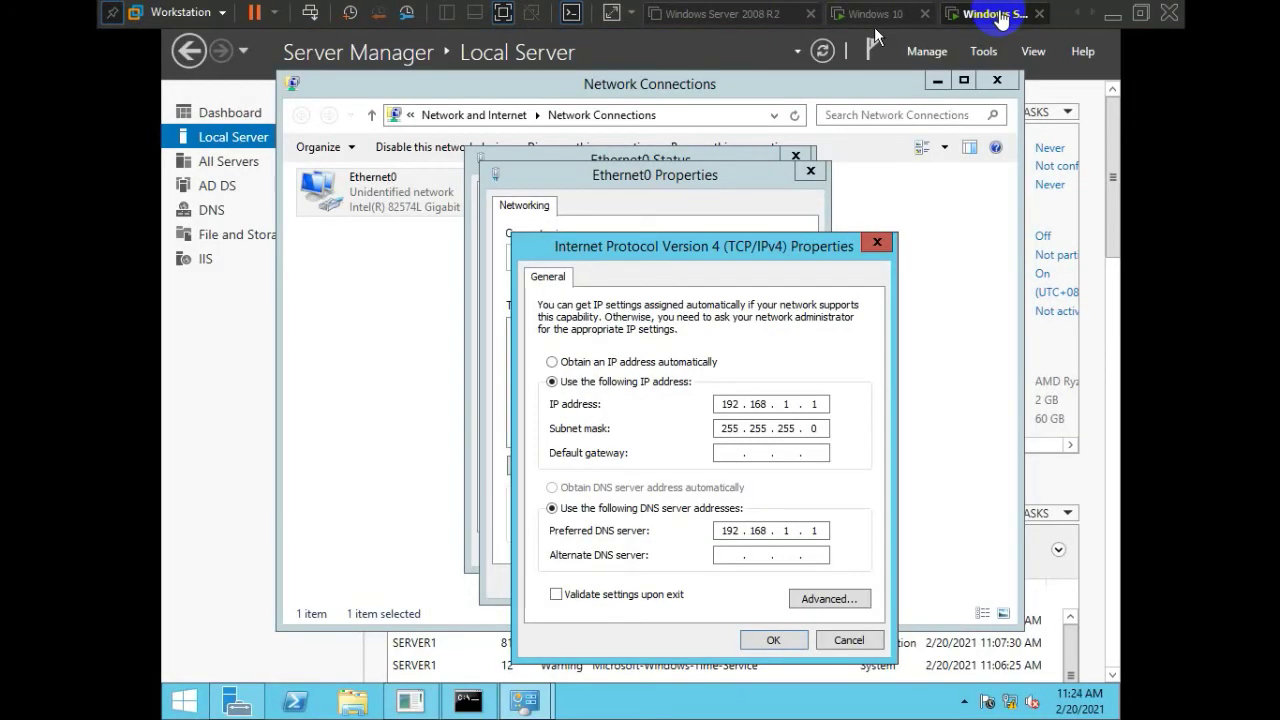
left_click(776, 637)
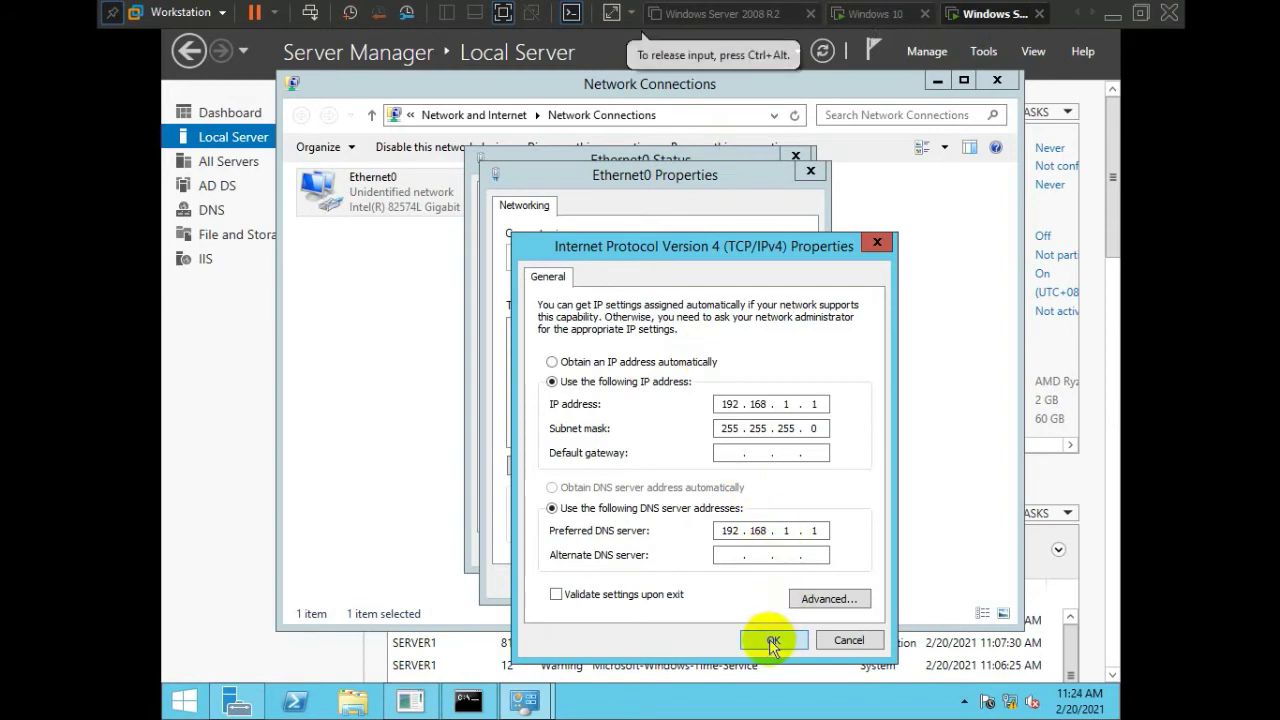
left_click(773, 640)
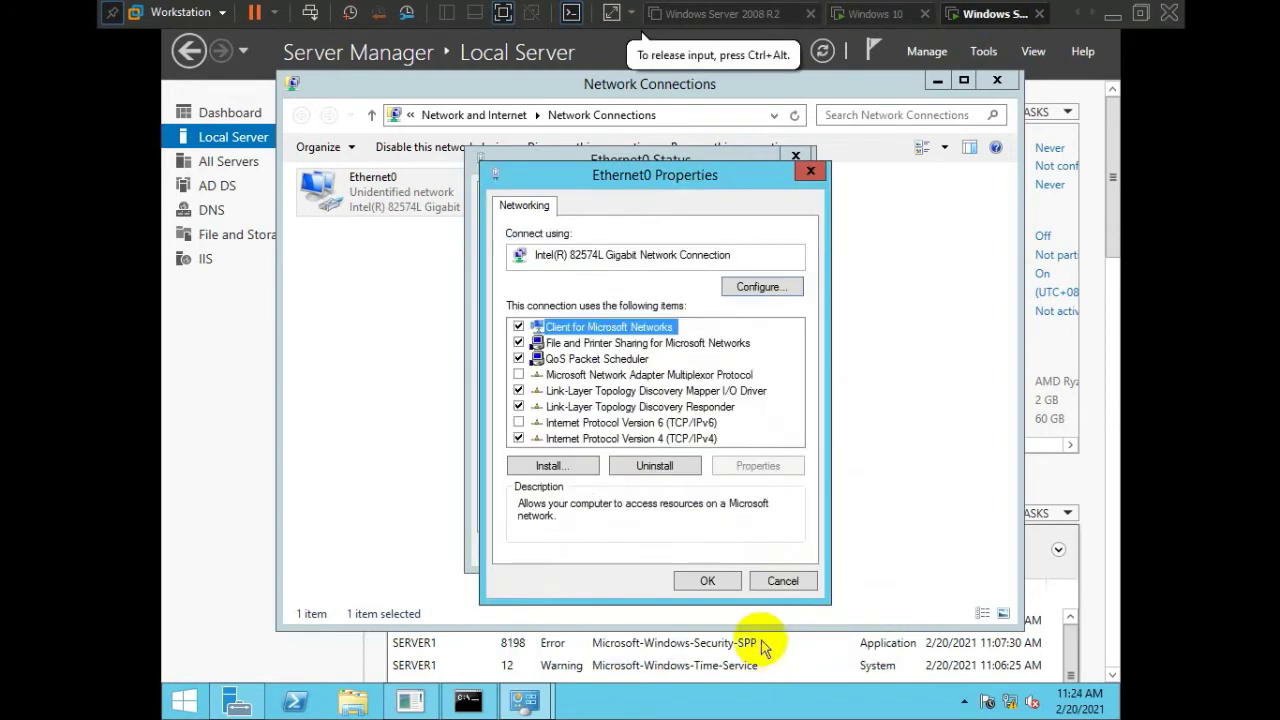
left_click(714, 584)
left_click(763, 549)
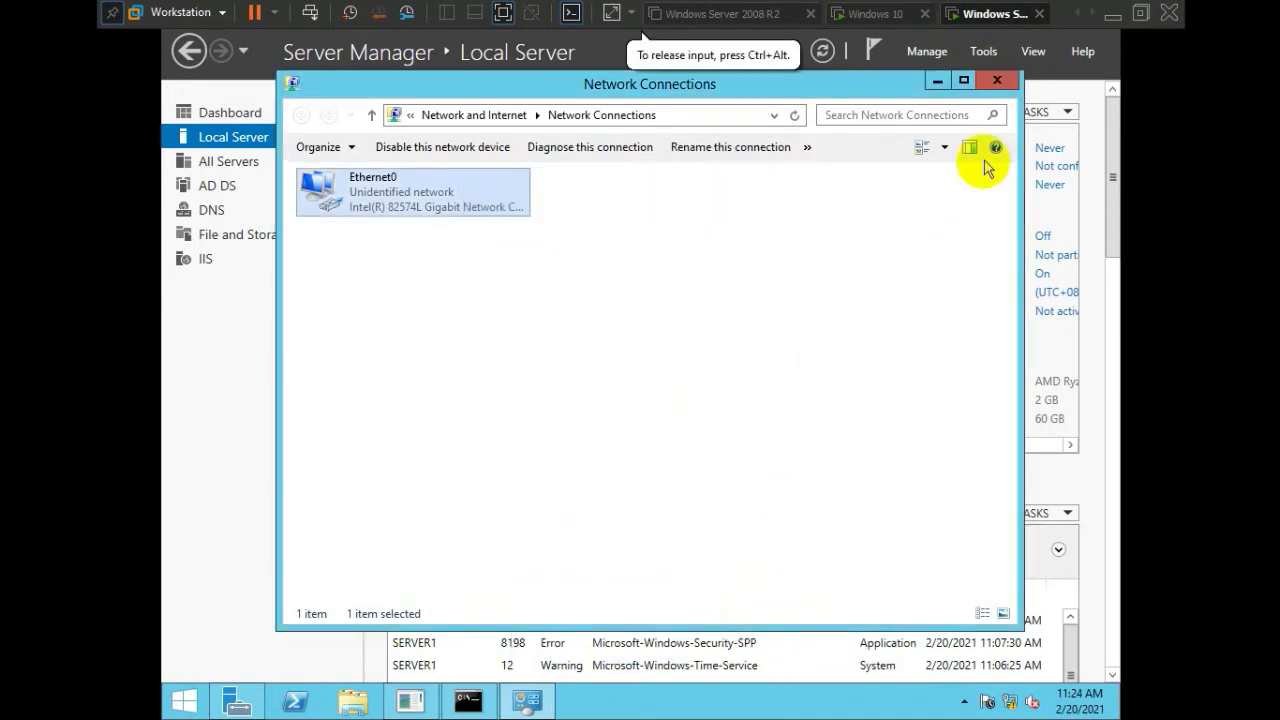
left_click(996, 81)
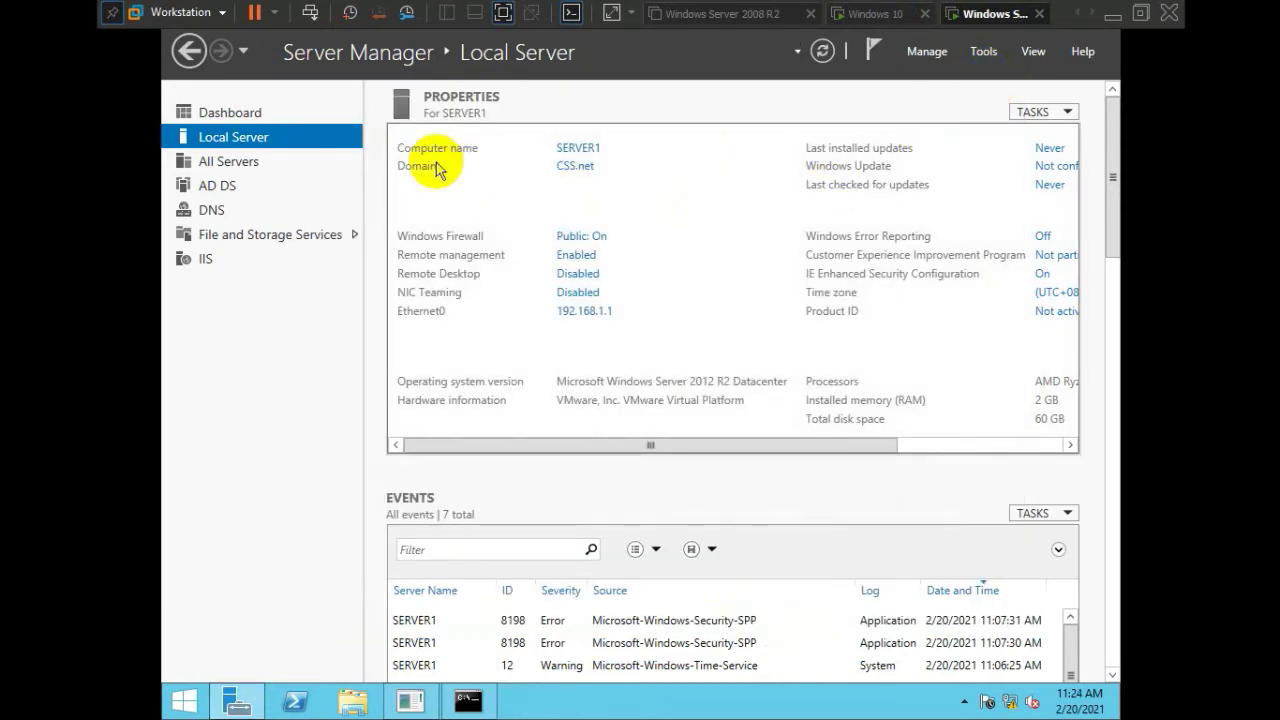
Check the server's domain details in This PC's System properties, then close those windows
left_click(588, 168)
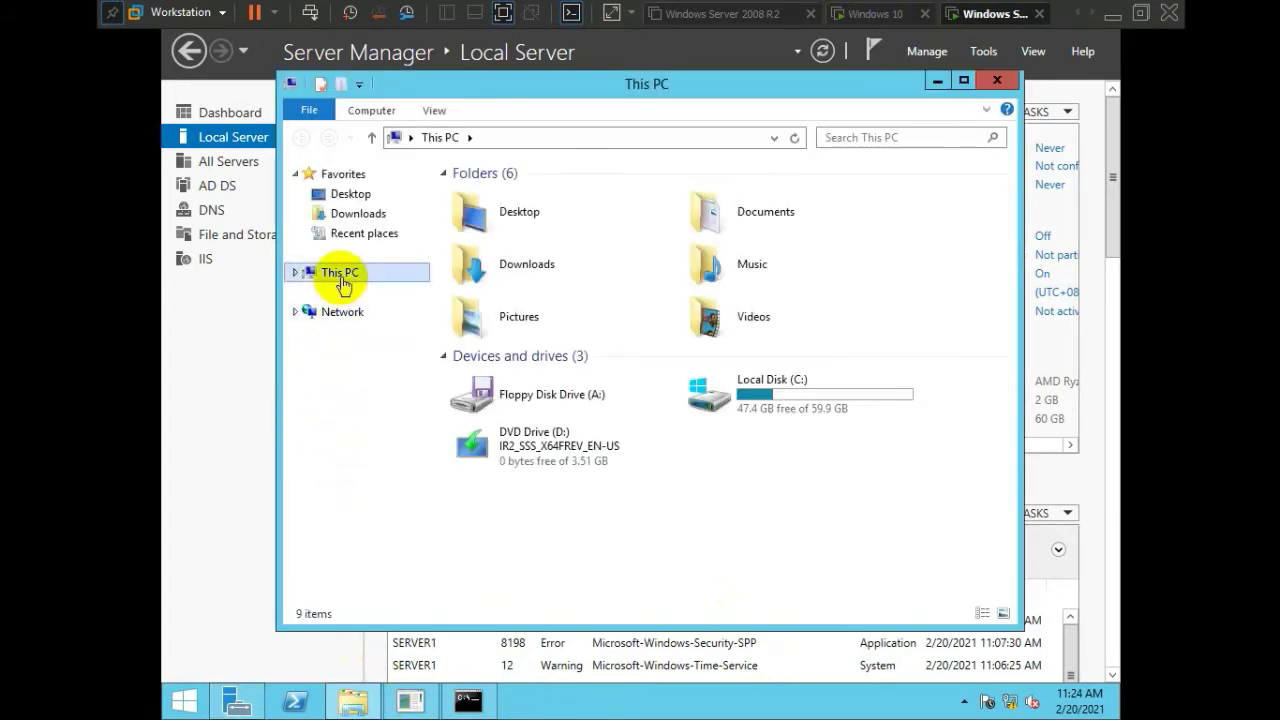
right_click(340, 283)
left_click(398, 488)
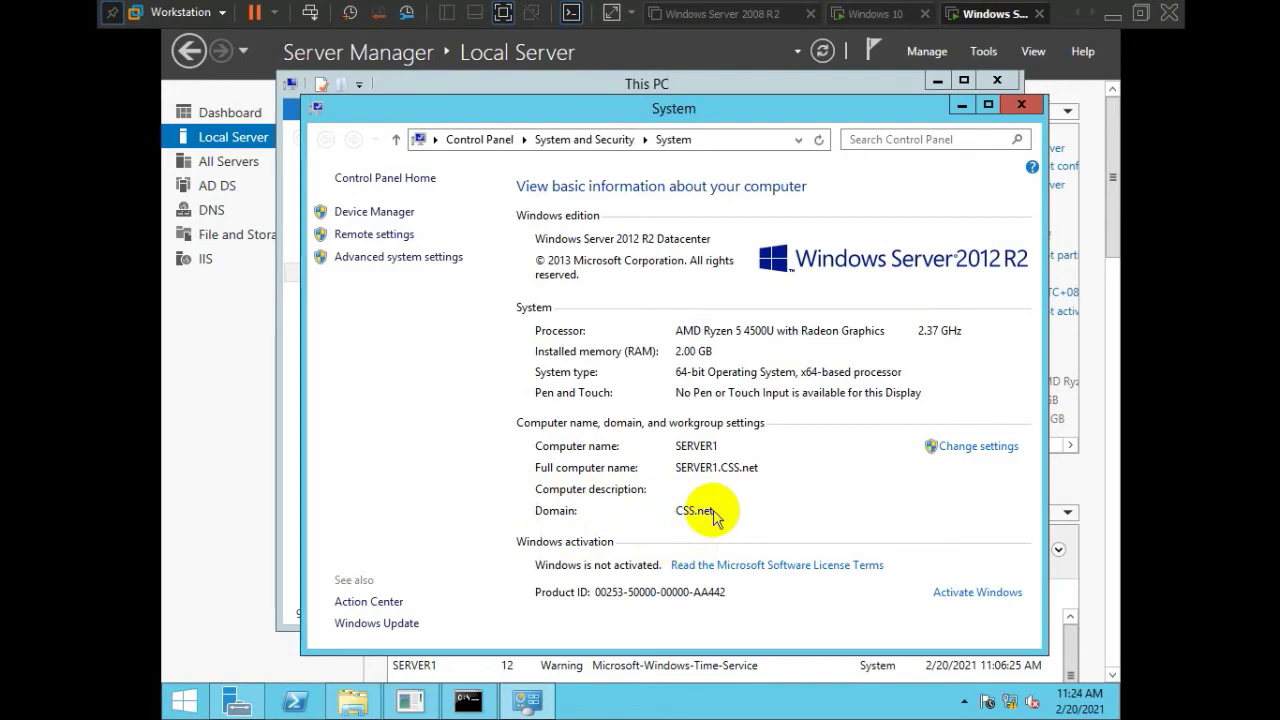
left_click(1024, 106)
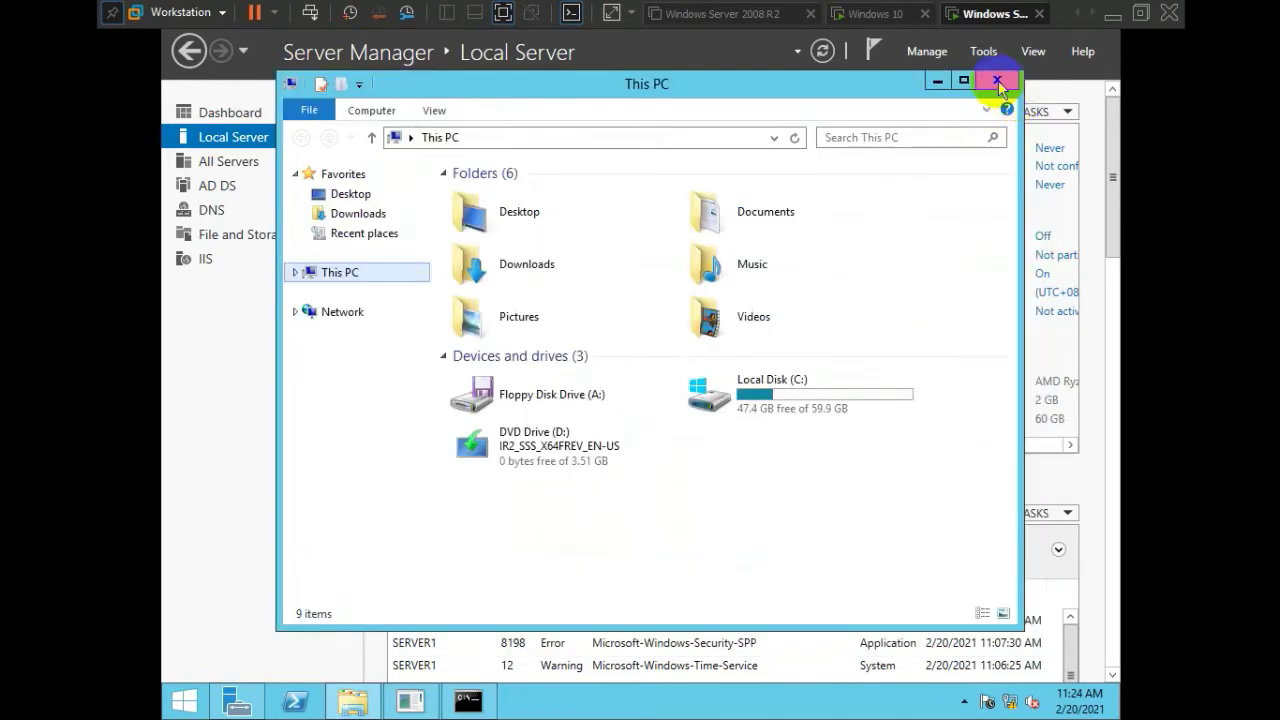
left_click(996, 80)
left_click(878, 14)
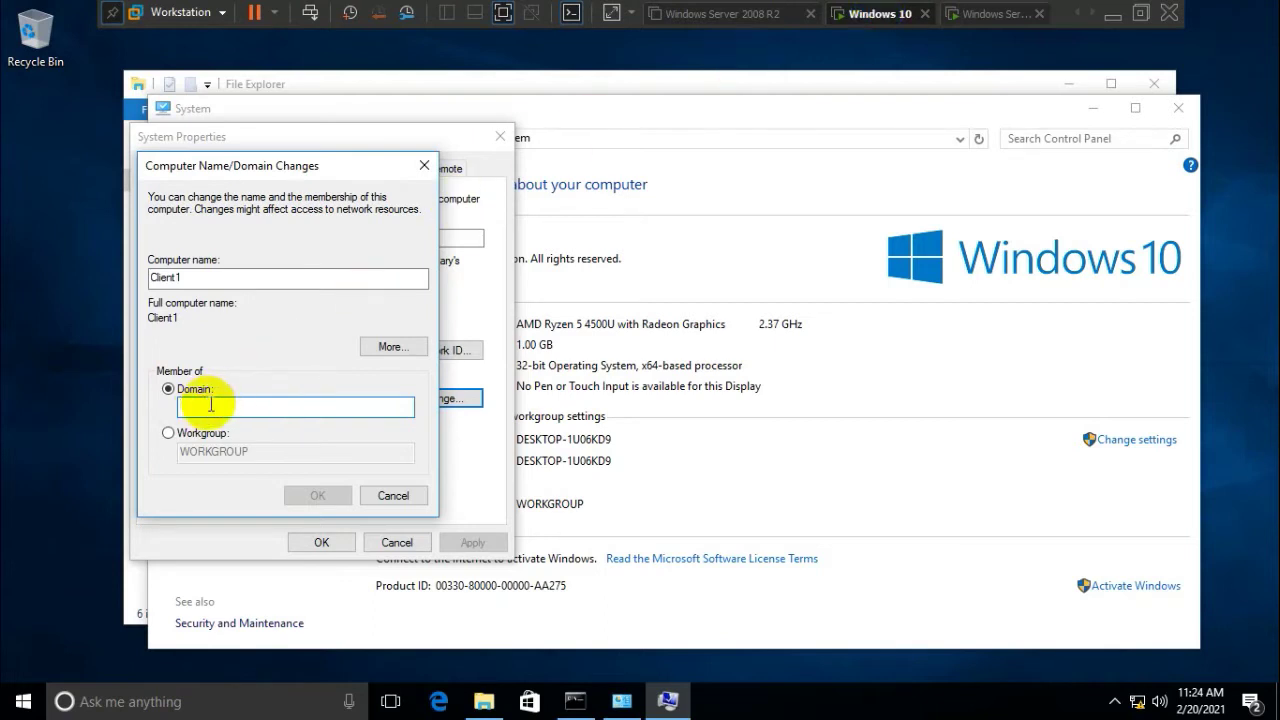
Enter CSS.net as the domain for Client1 and confirm with OK
type("CSS.net")
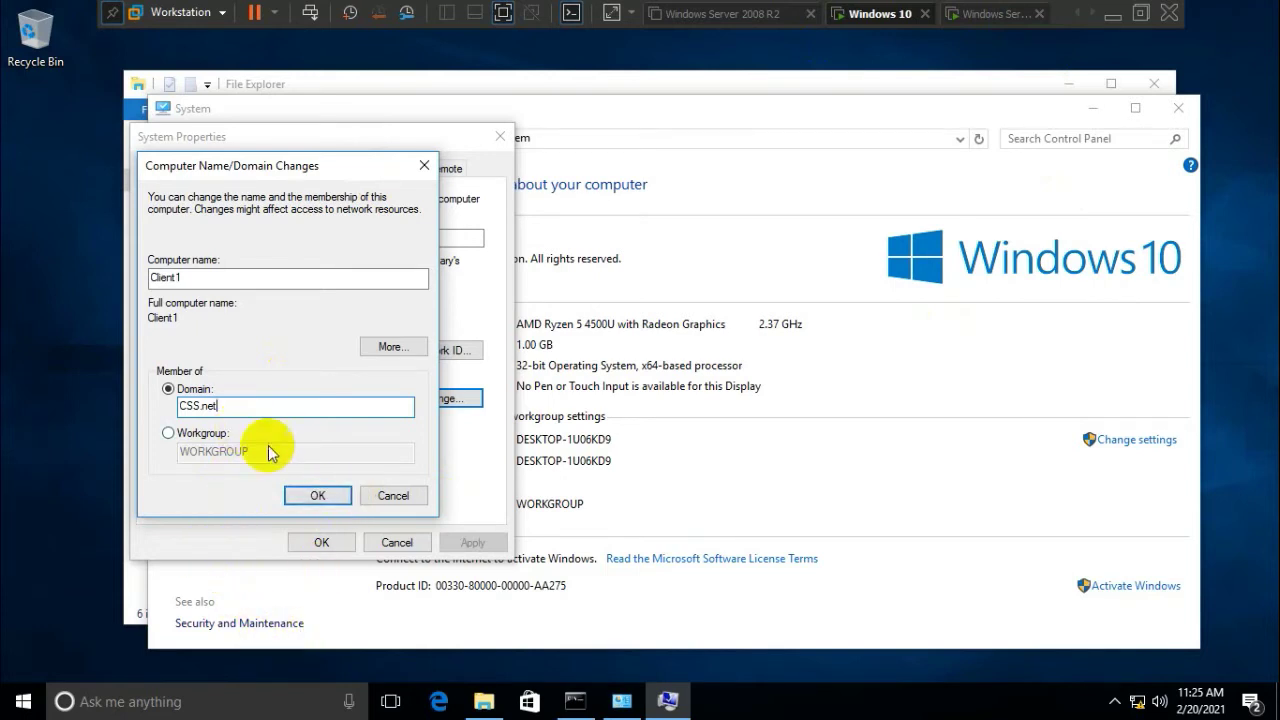
left_click(300, 494)
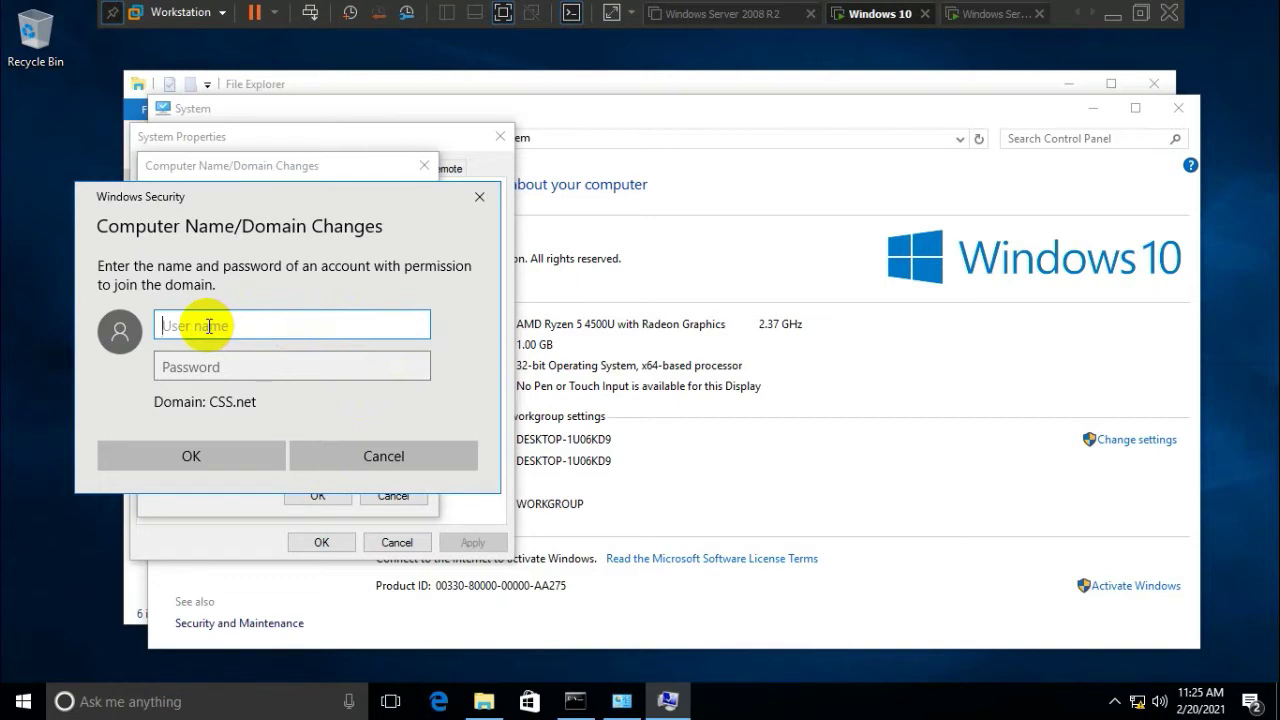
Supply the domain Administrator user name and its password to complete joining CSS.net
type("Administrator")
key("Tab")
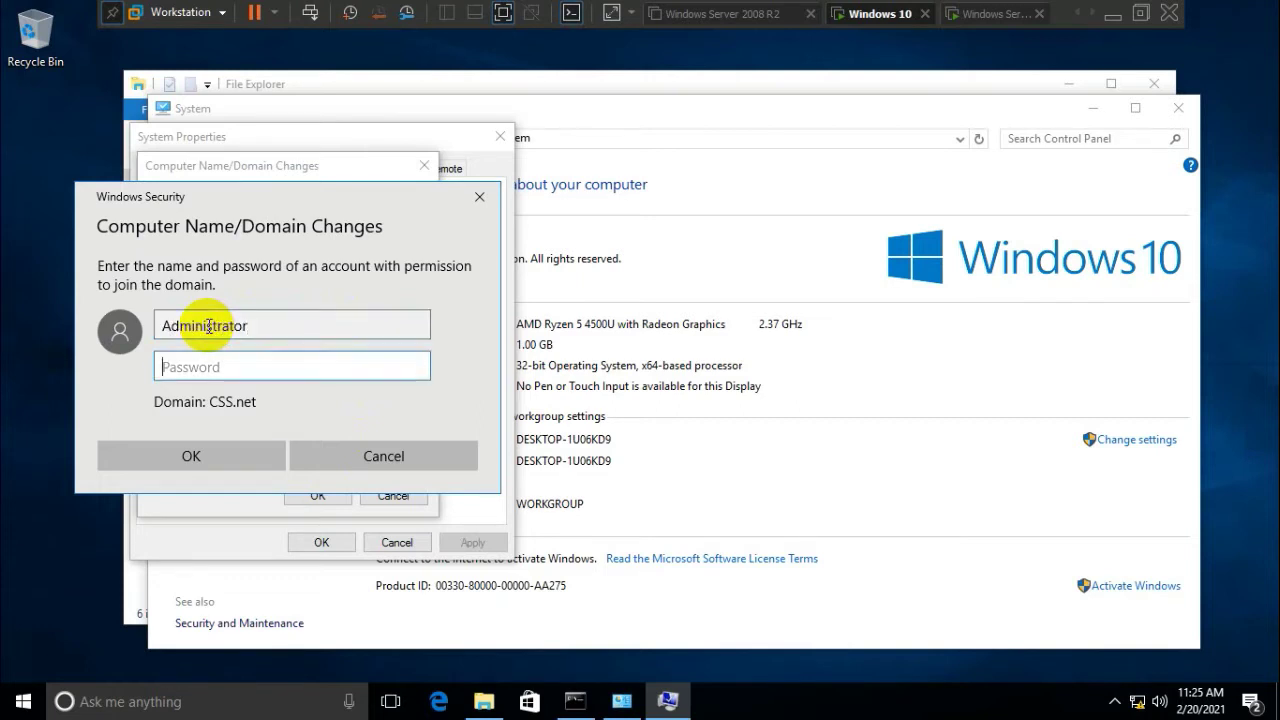
type("•••••••••")
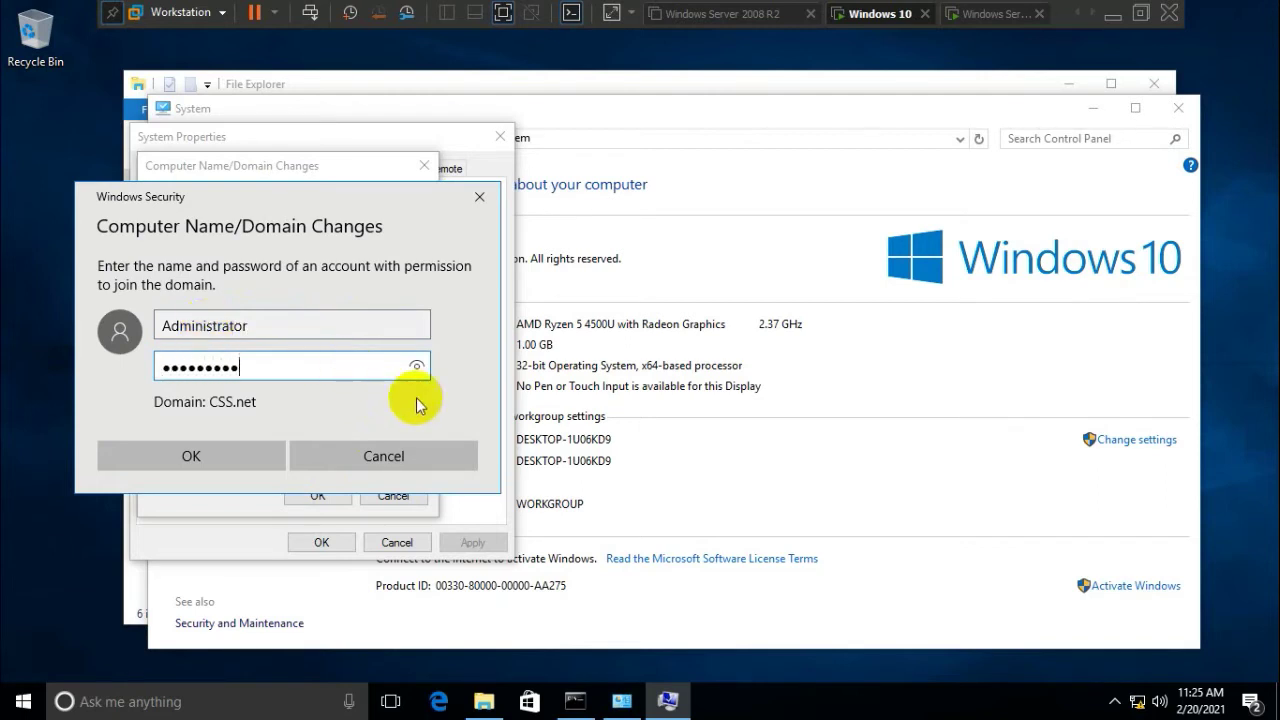
left_click(417, 369)
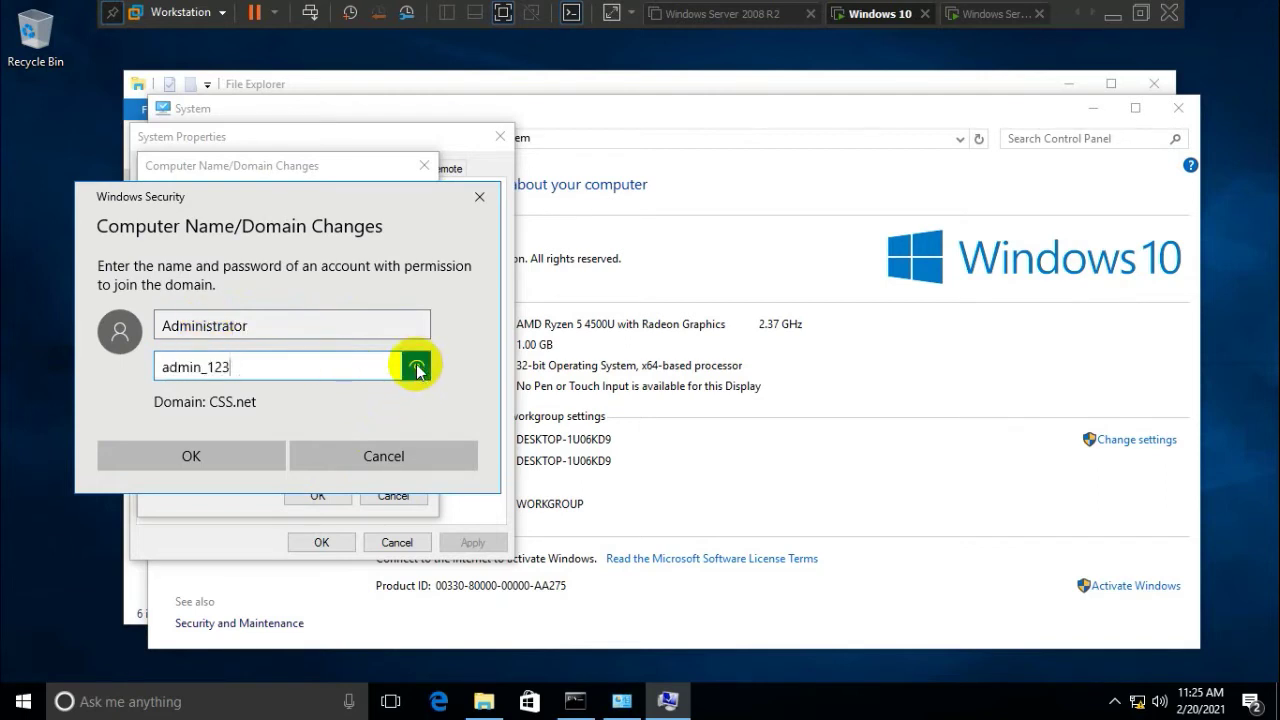
left_click(207, 455)
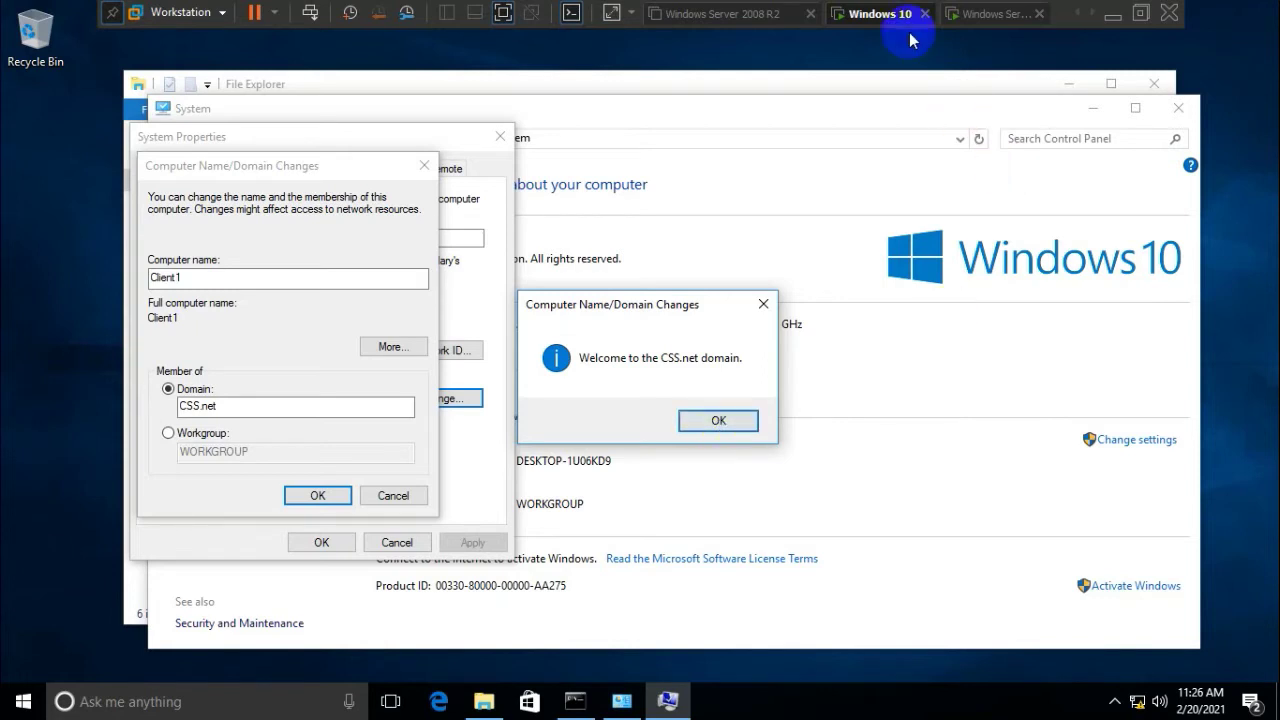
Accept the CSS.net welcome, apply the domain change and acknowledge the DNS name error
left_click(719, 421)
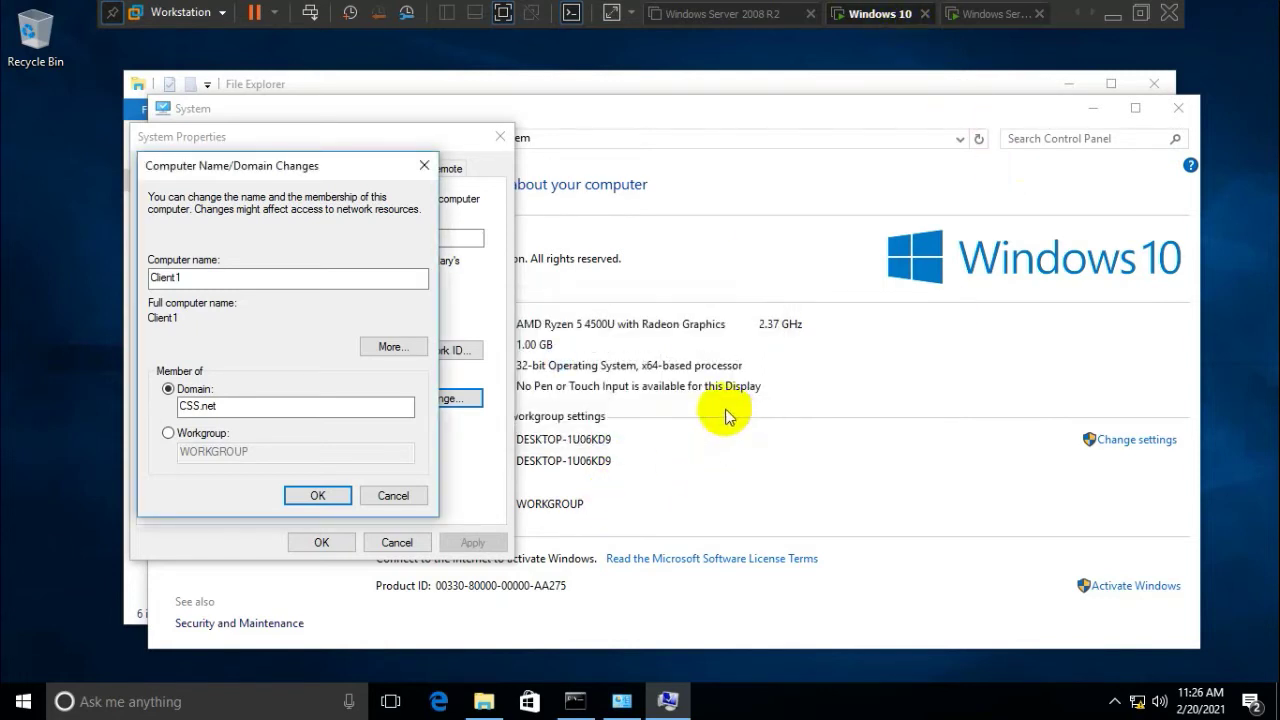
left_click(310, 491)
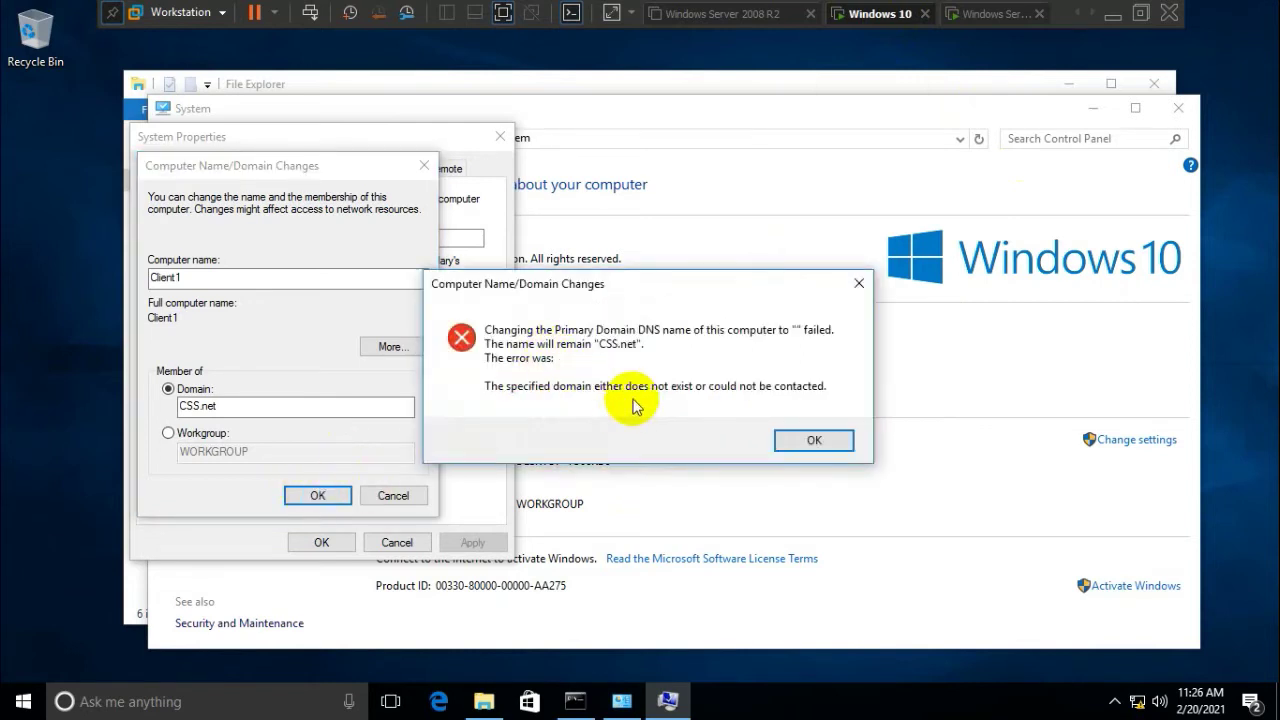
left_click(816, 442)
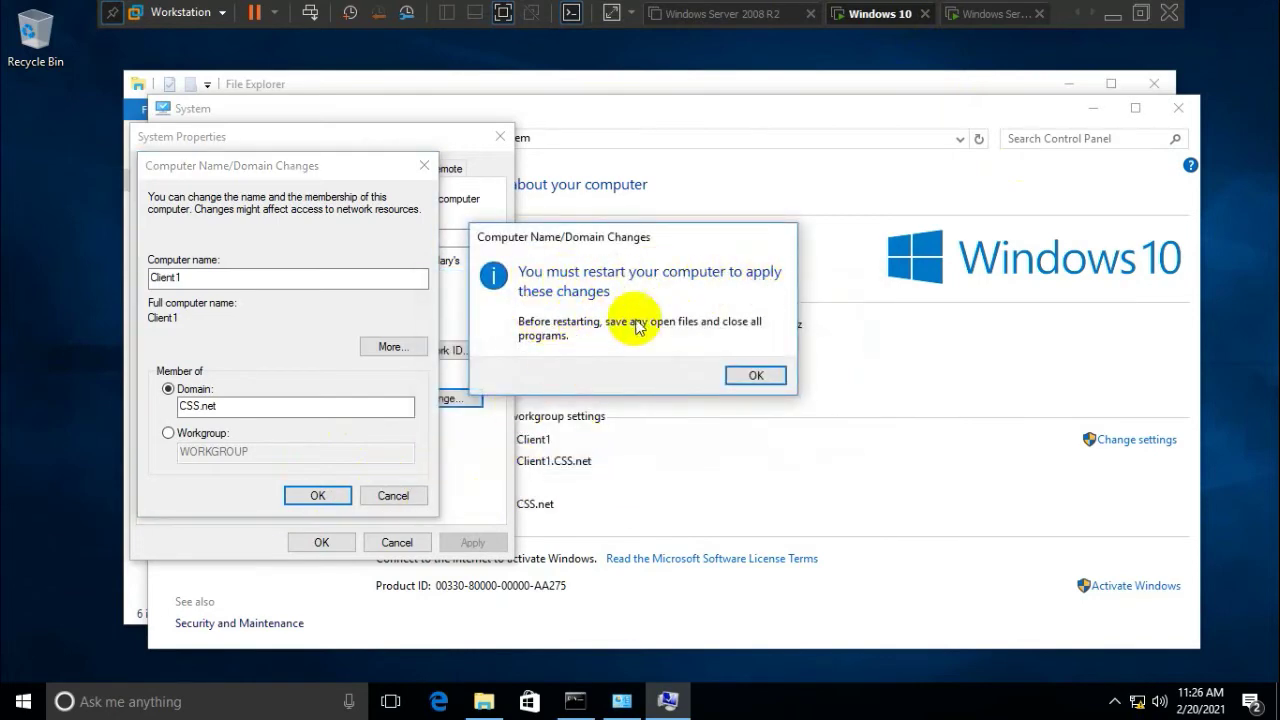
Acknowledge the restart notice, close System Properties and restart the Windows 10 VM now
left_click(752, 375)
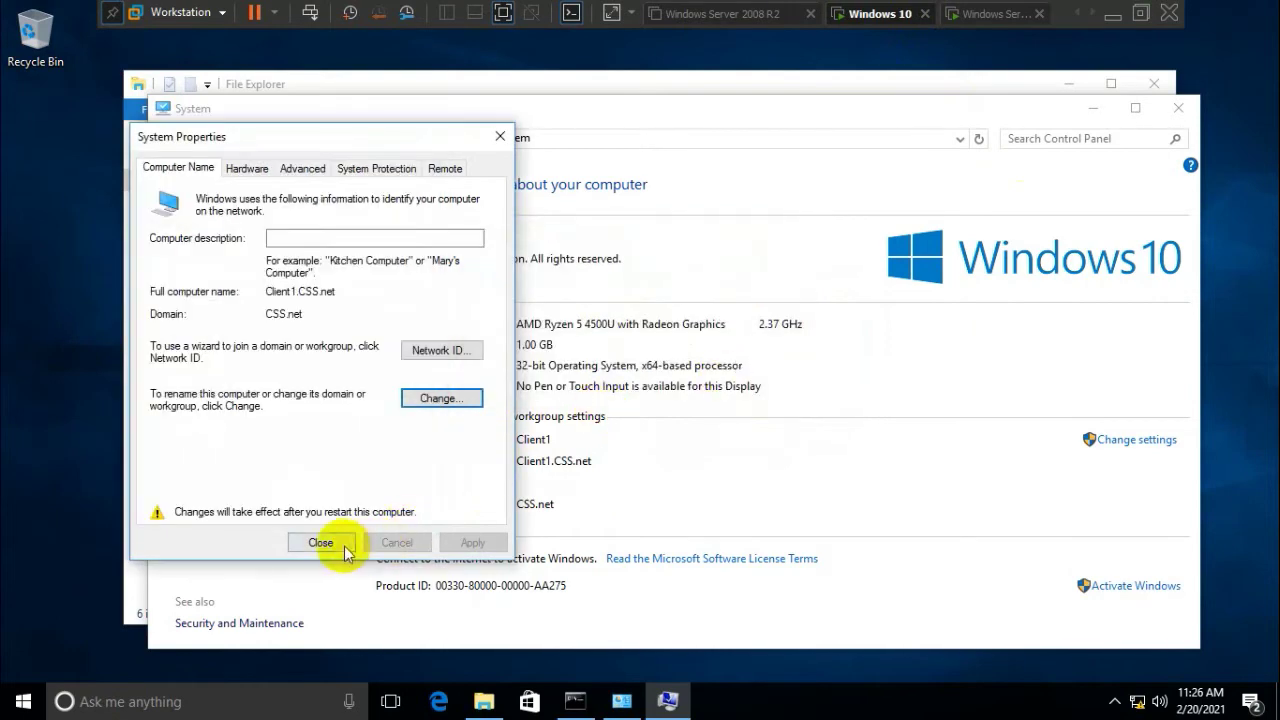
left_click(343, 548)
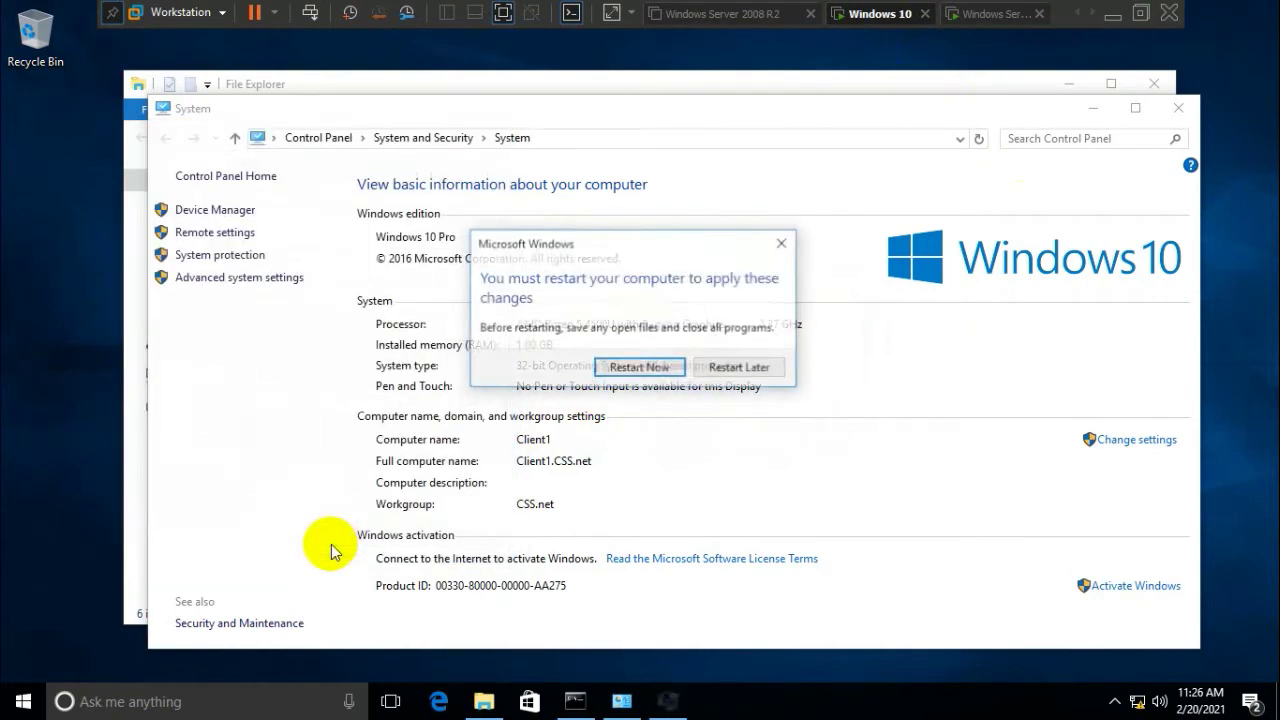
left_click(659, 372)
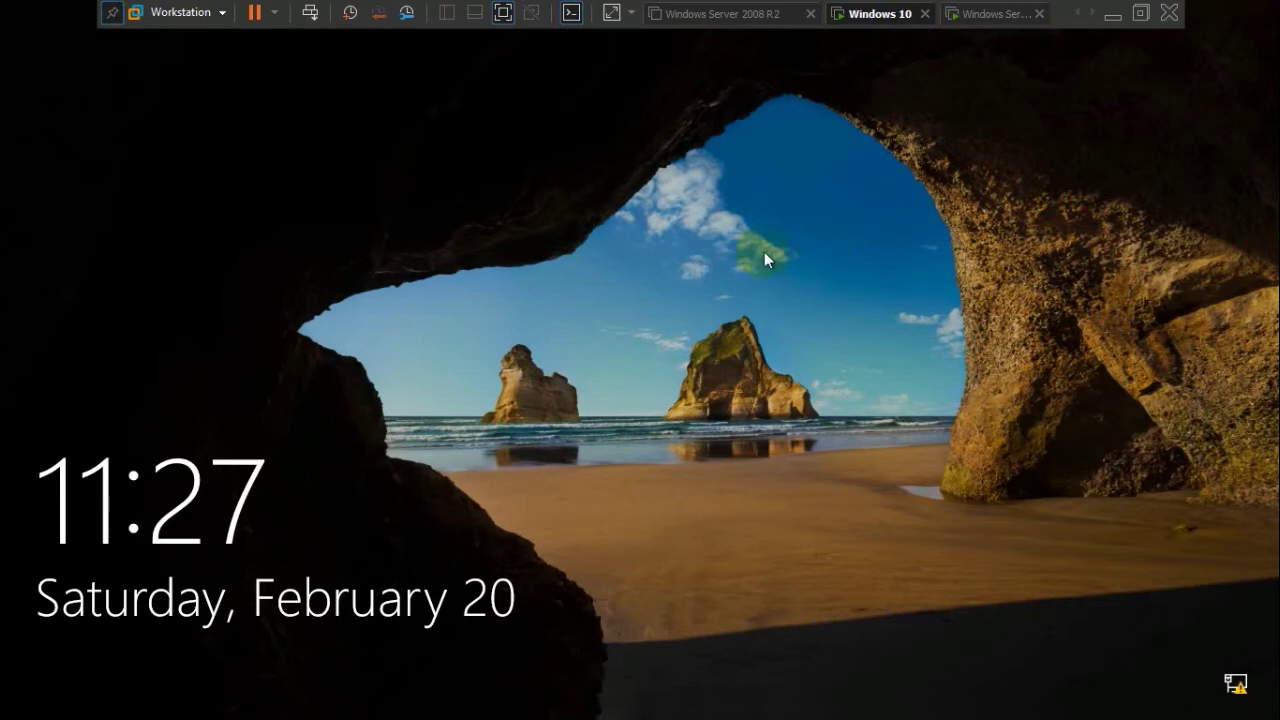
Attempt to sign in to the local account, which reports an expired password
left_click(684, 431)
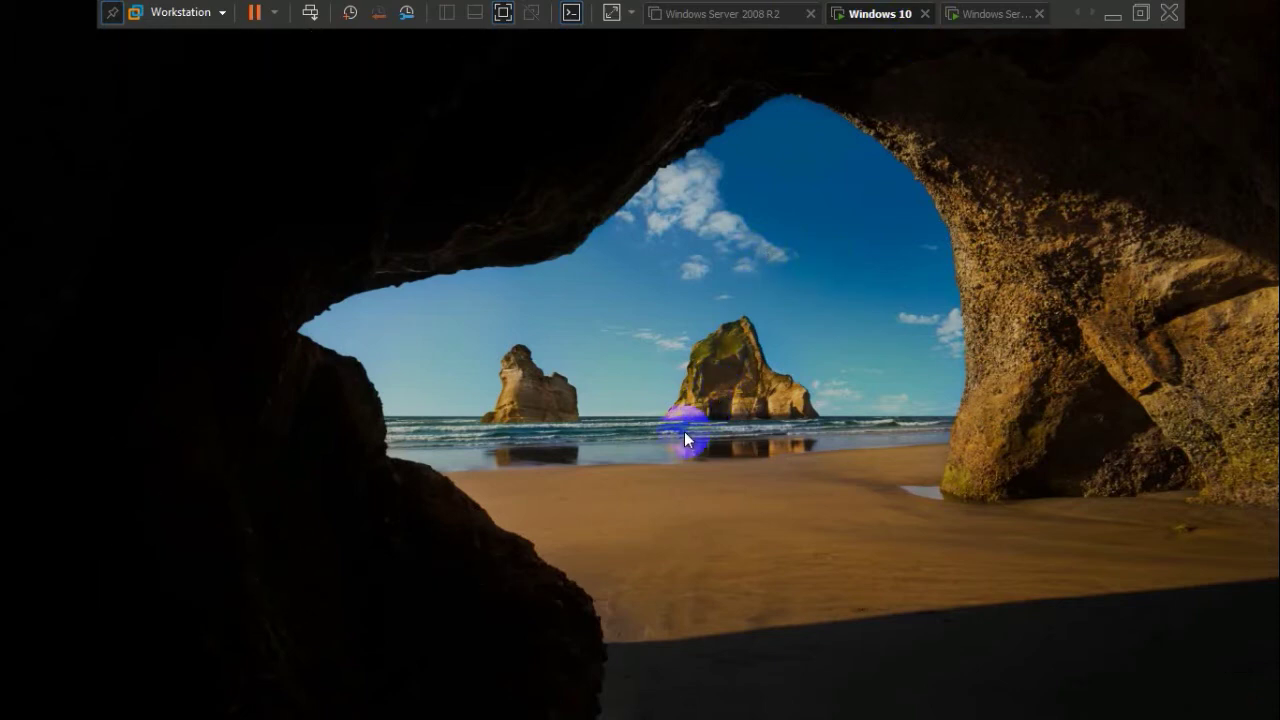
left_click(583, 407)
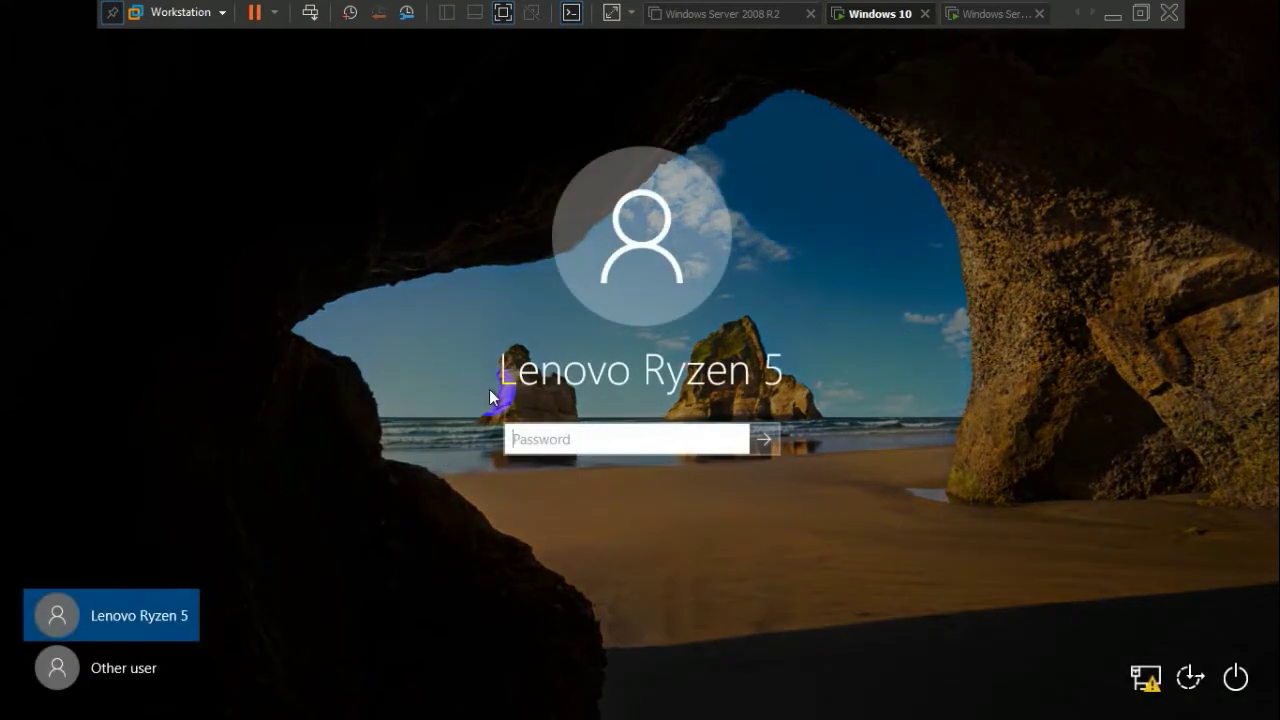
left_click(562, 438)
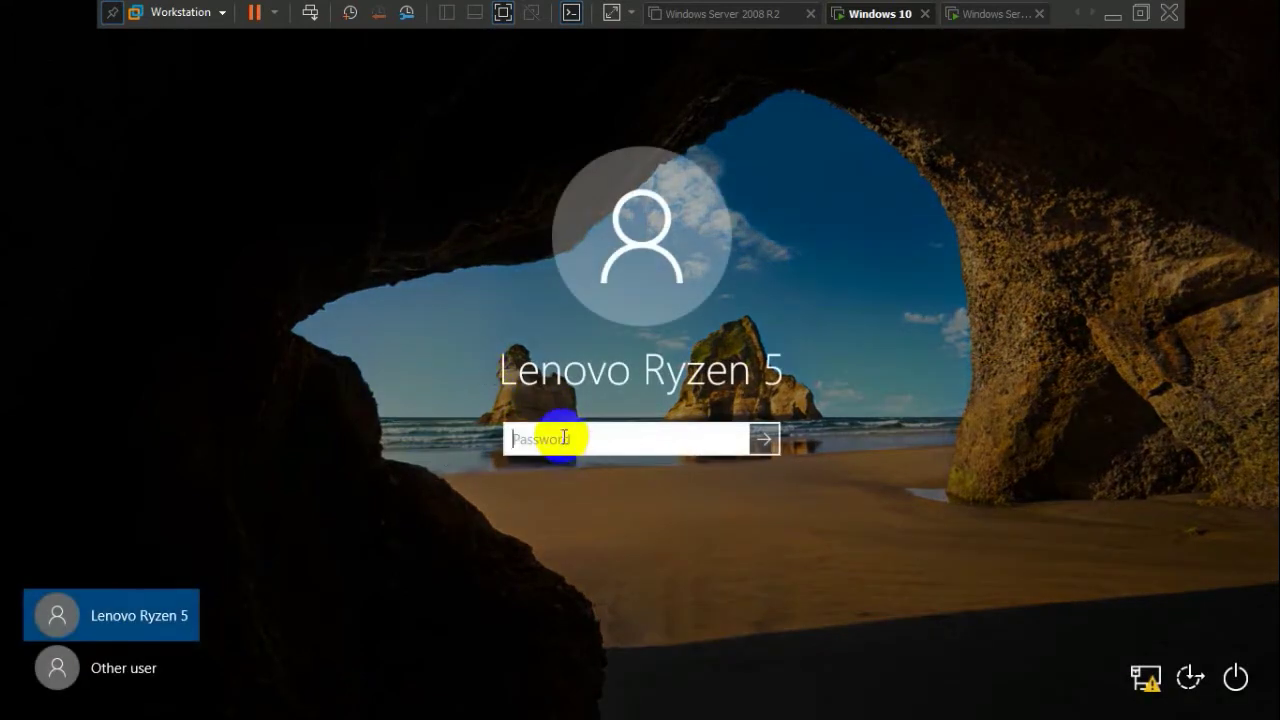
key("Return")
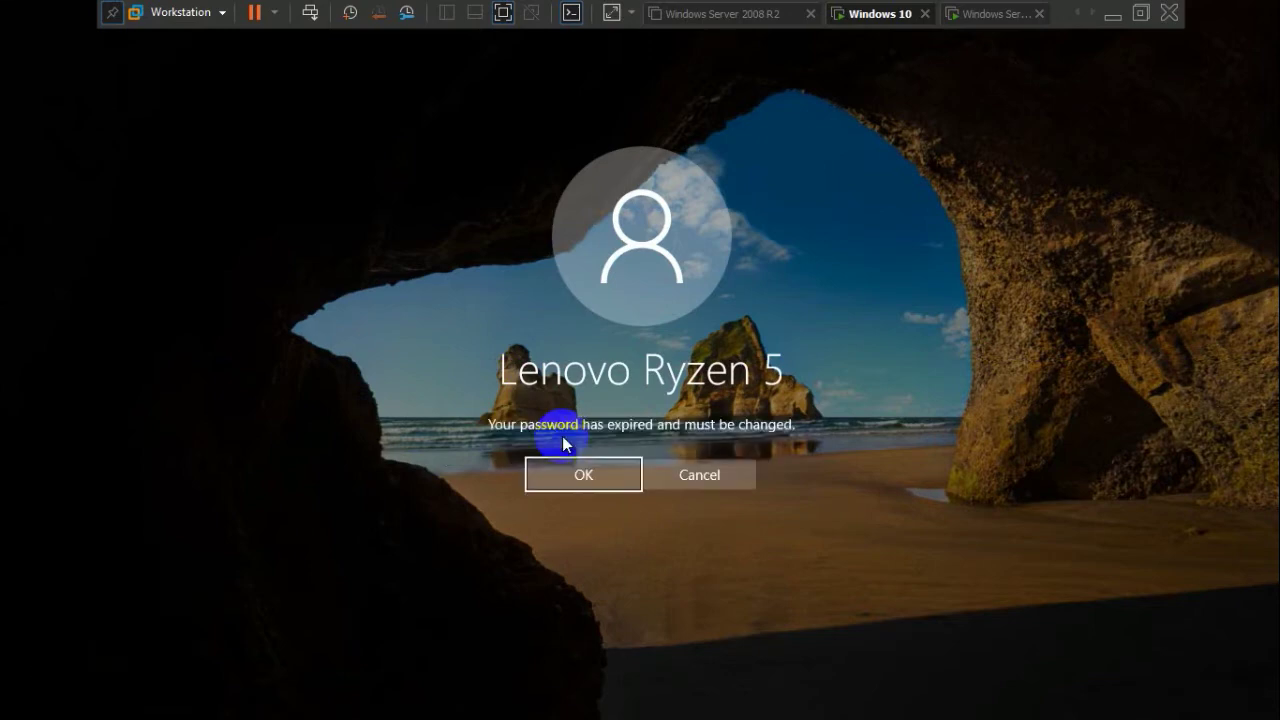
Change the expired local password by entering the new password twice
left_click(591, 483)
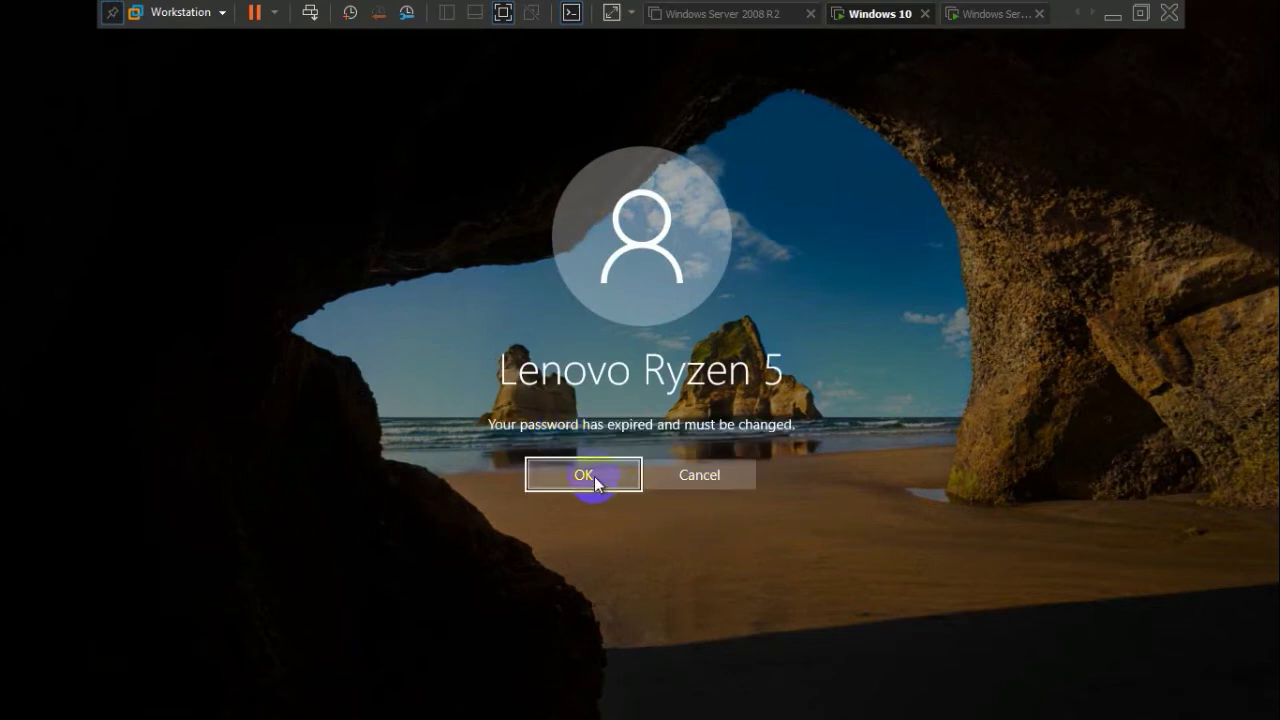
left_click(566, 418)
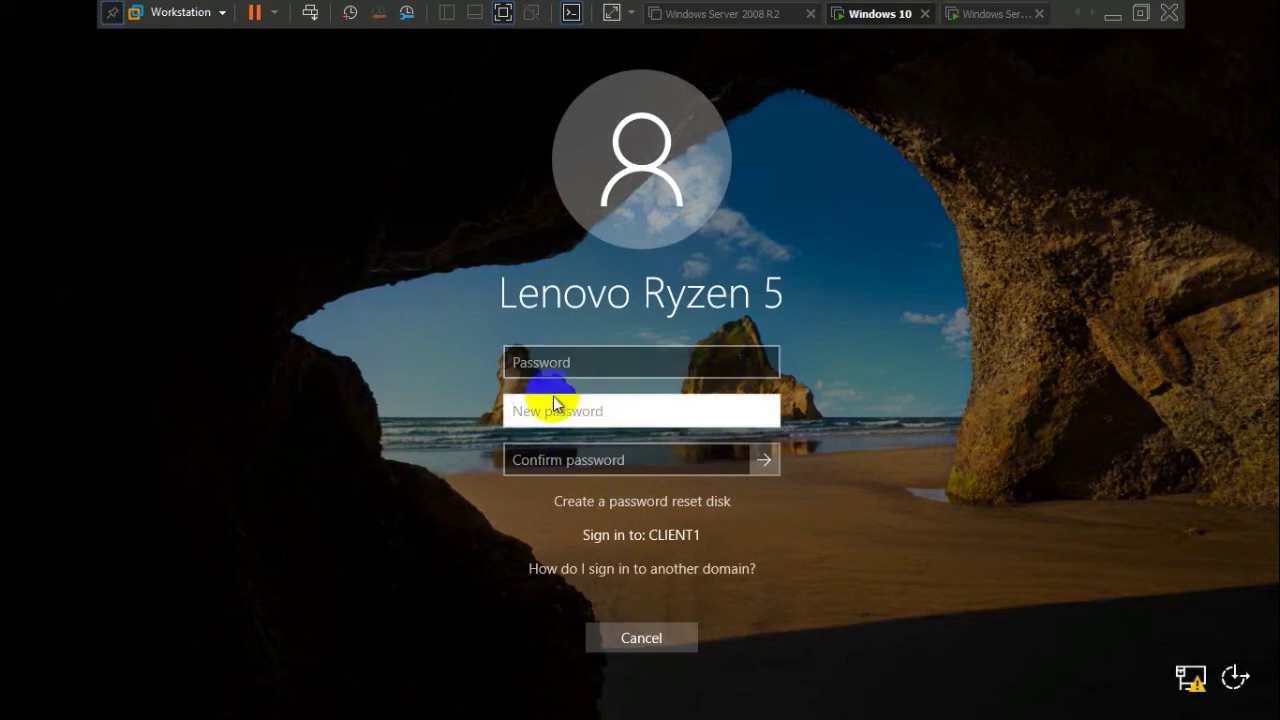
left_click(692, 355)
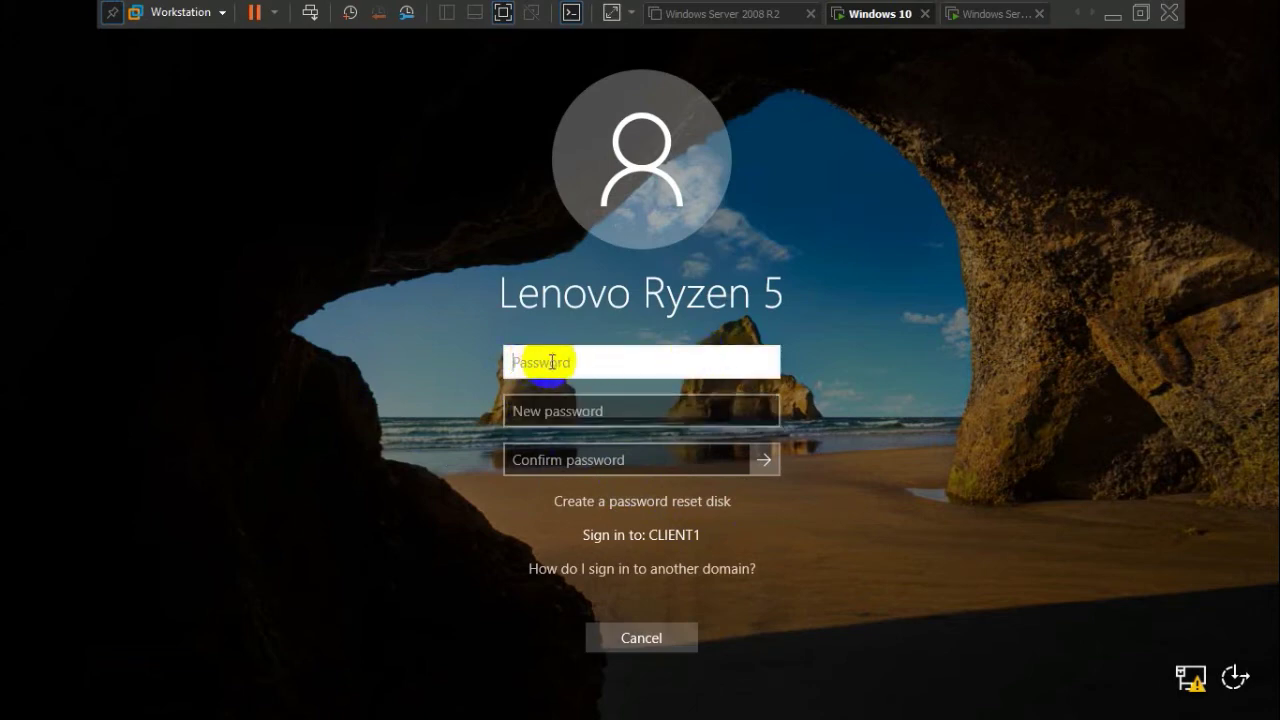
left_click(530, 415)
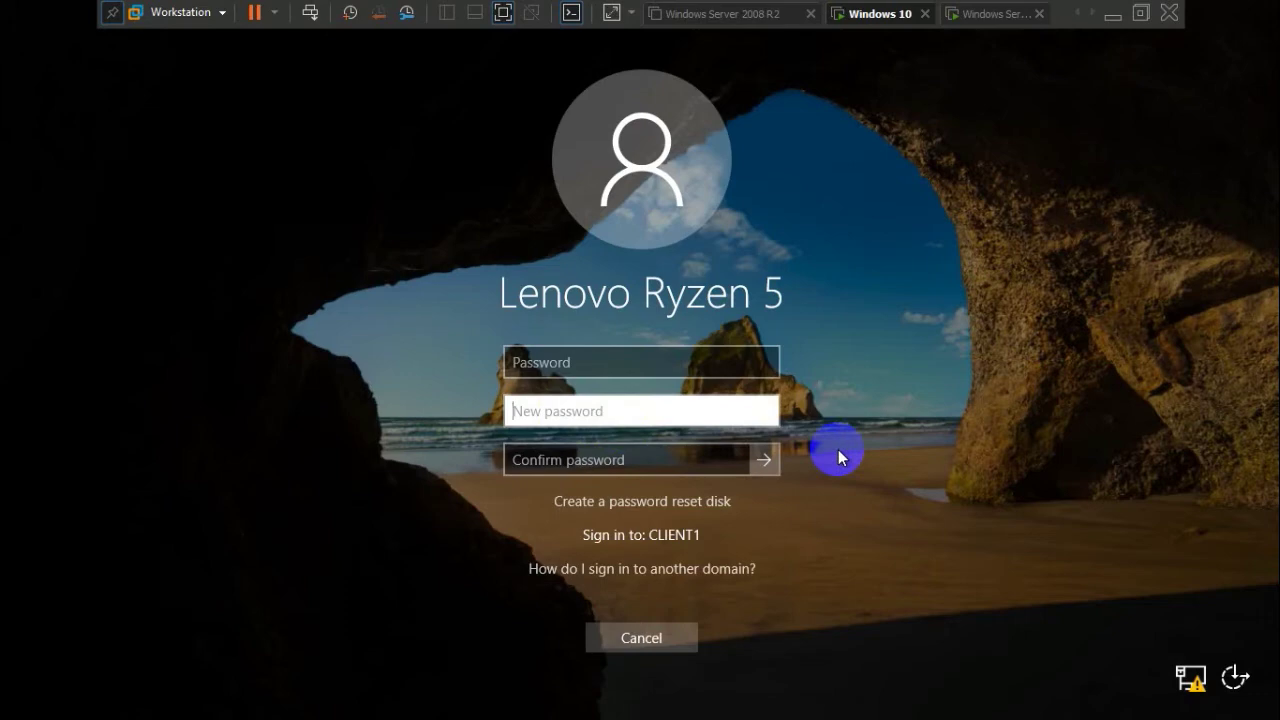
type("••••••••••")
key("Tab")
type("•••••")
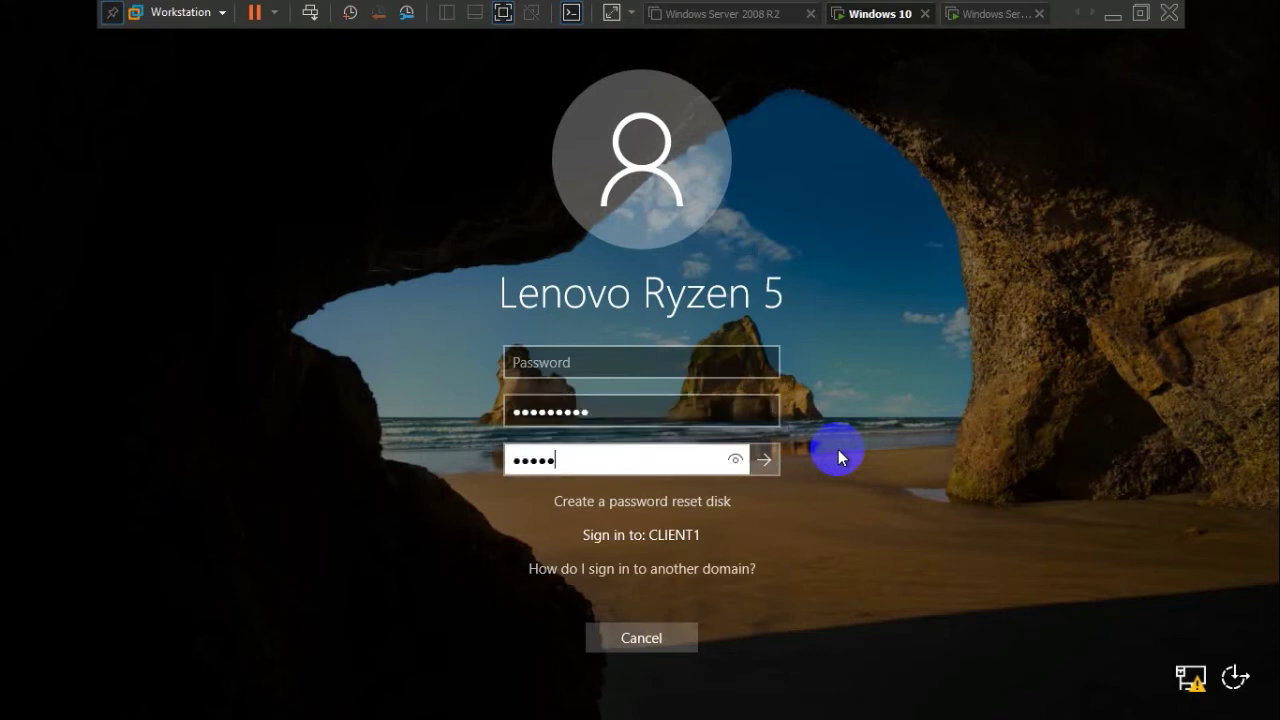
type("•••••")
key("Return")
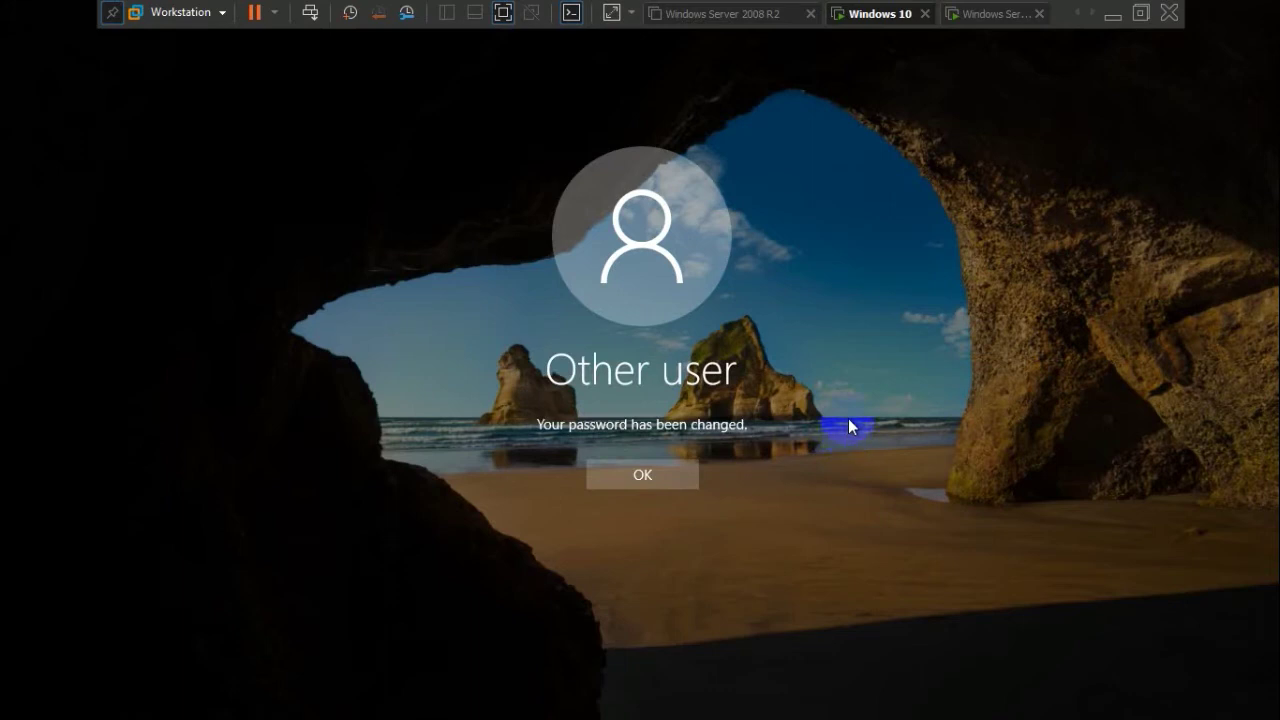
left_click(663, 482)
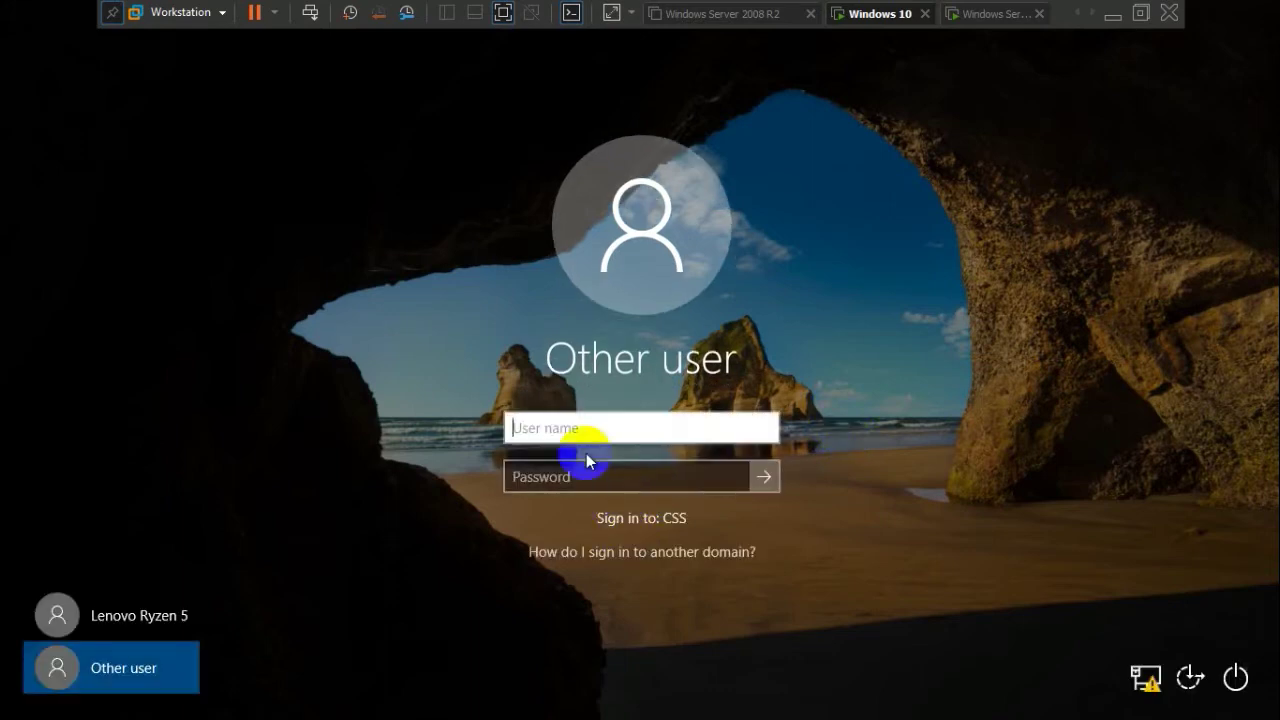
Sign in with the Lenovo Ryzen 5 account and open File Explorer
left_click(122, 635)
left_click(636, 428)
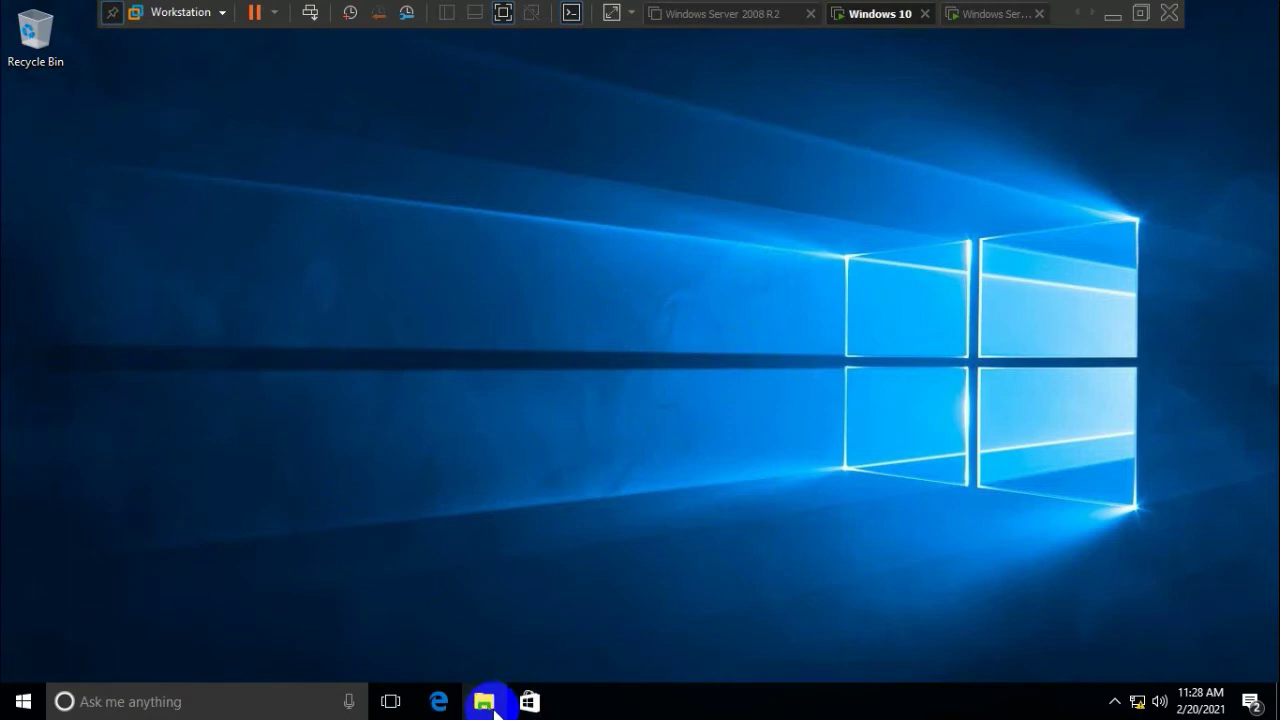
left_click(486, 703)
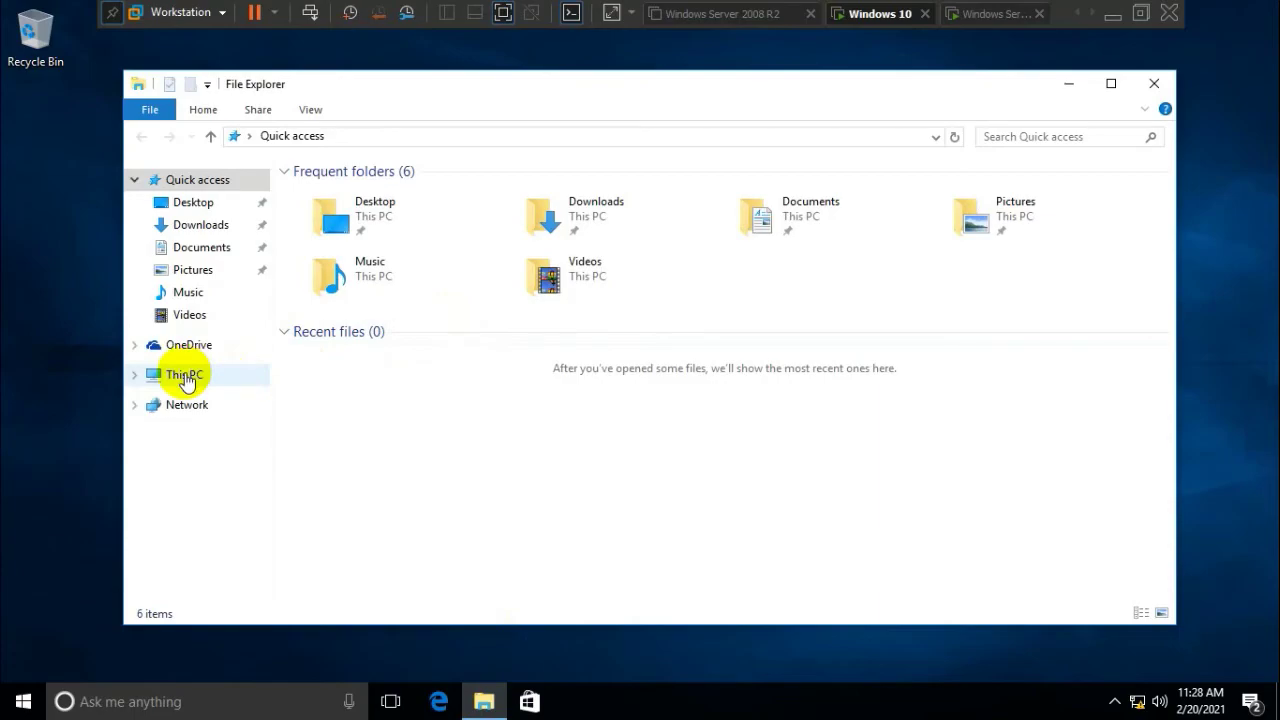
right_click(186, 376)
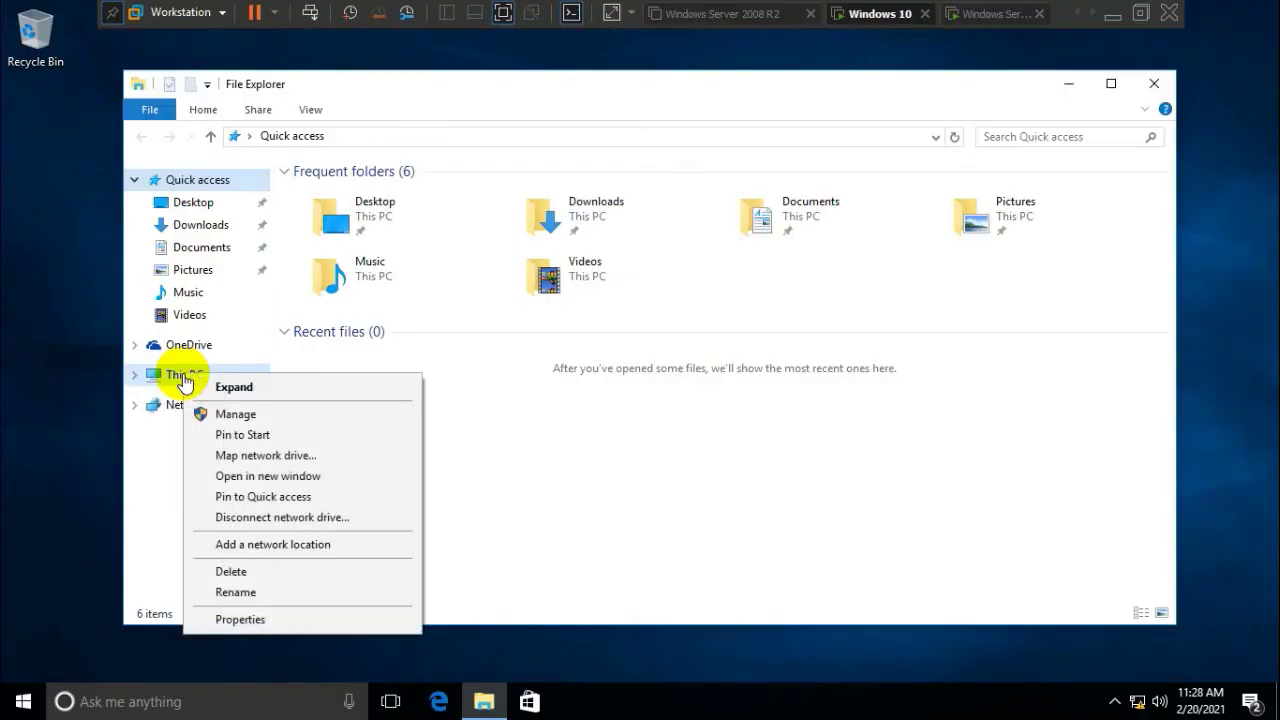
left_click(268, 619)
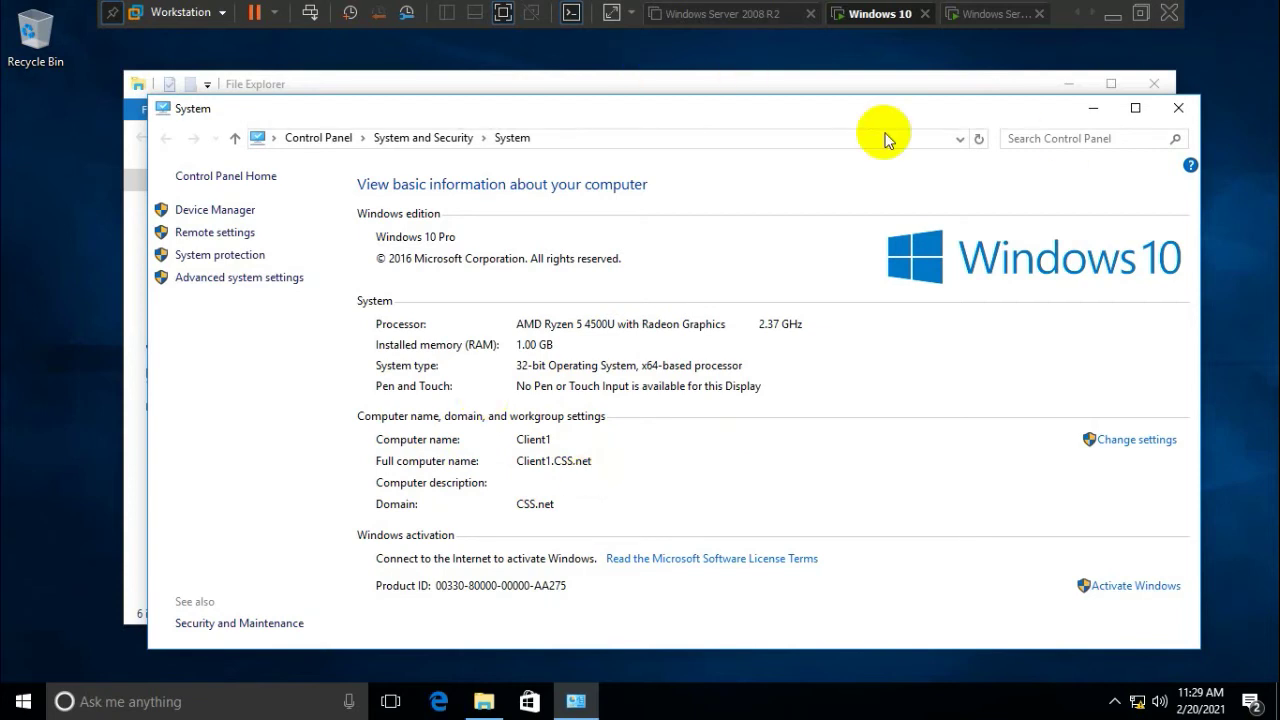
left_click(1180, 110)
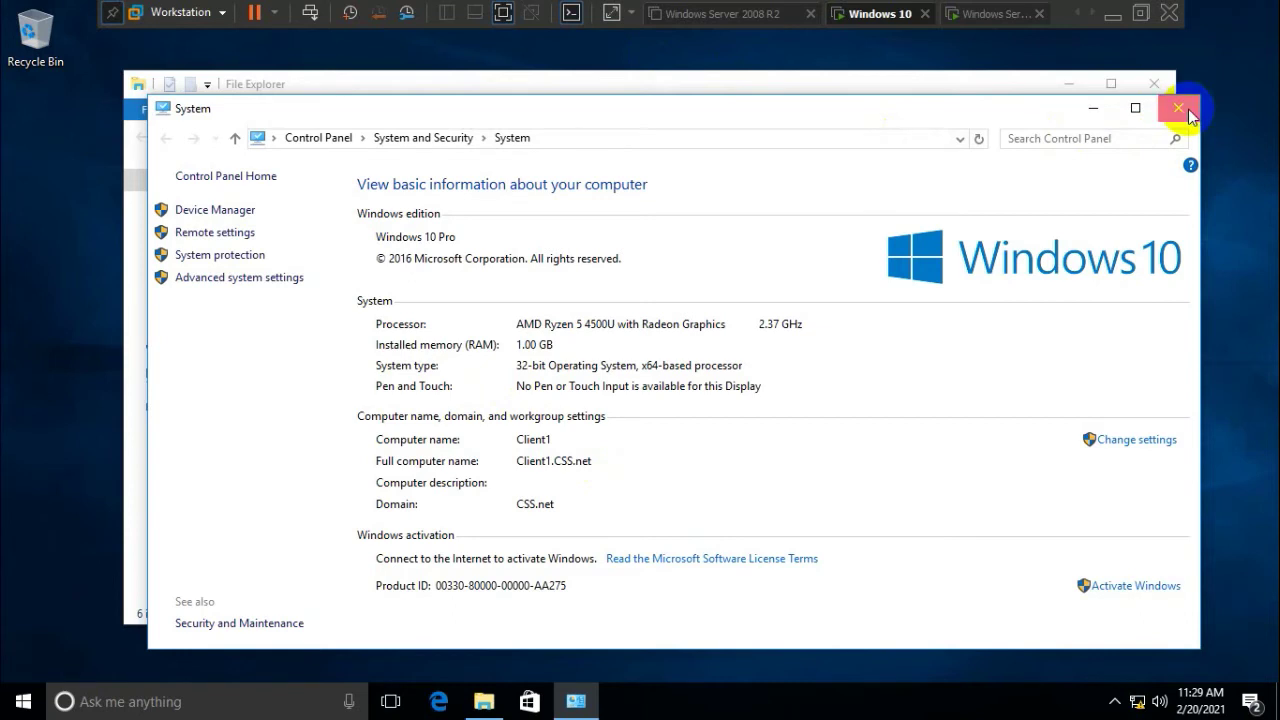
left_click(1154, 84)
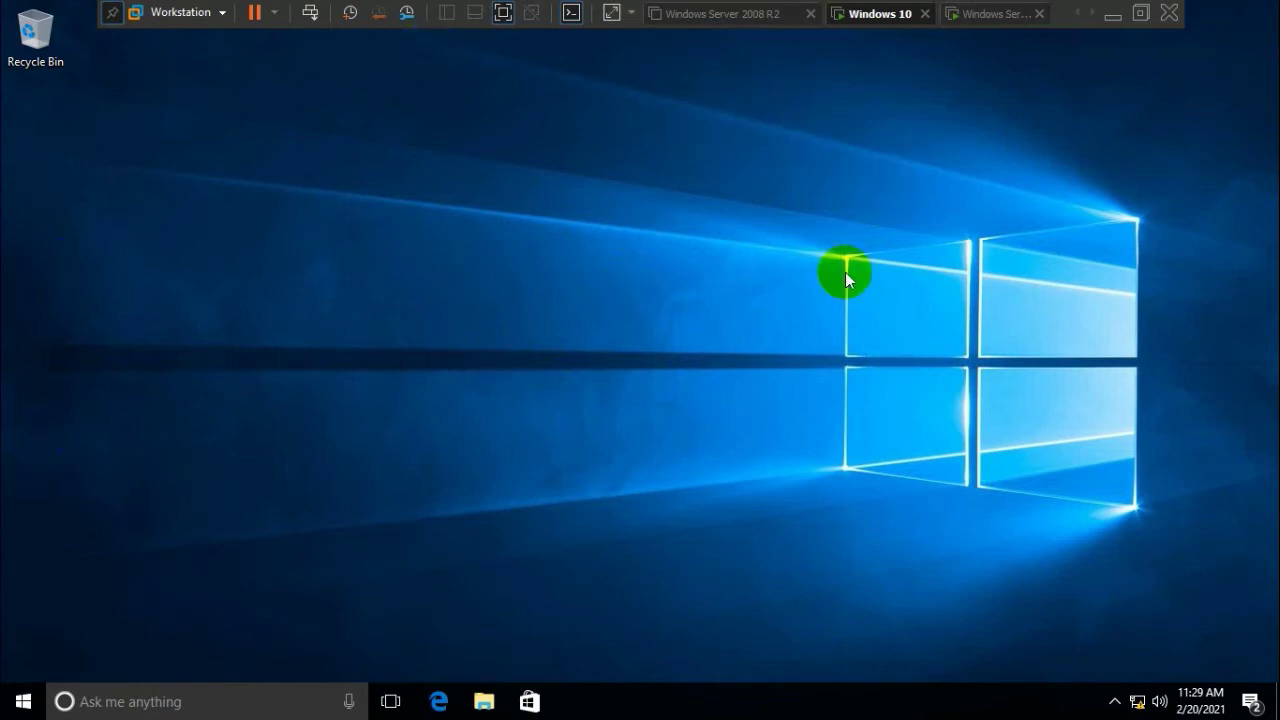
Switch to the Windows Server 2012 VM and open Server Manager's Tools menu
left_click(983, 16)
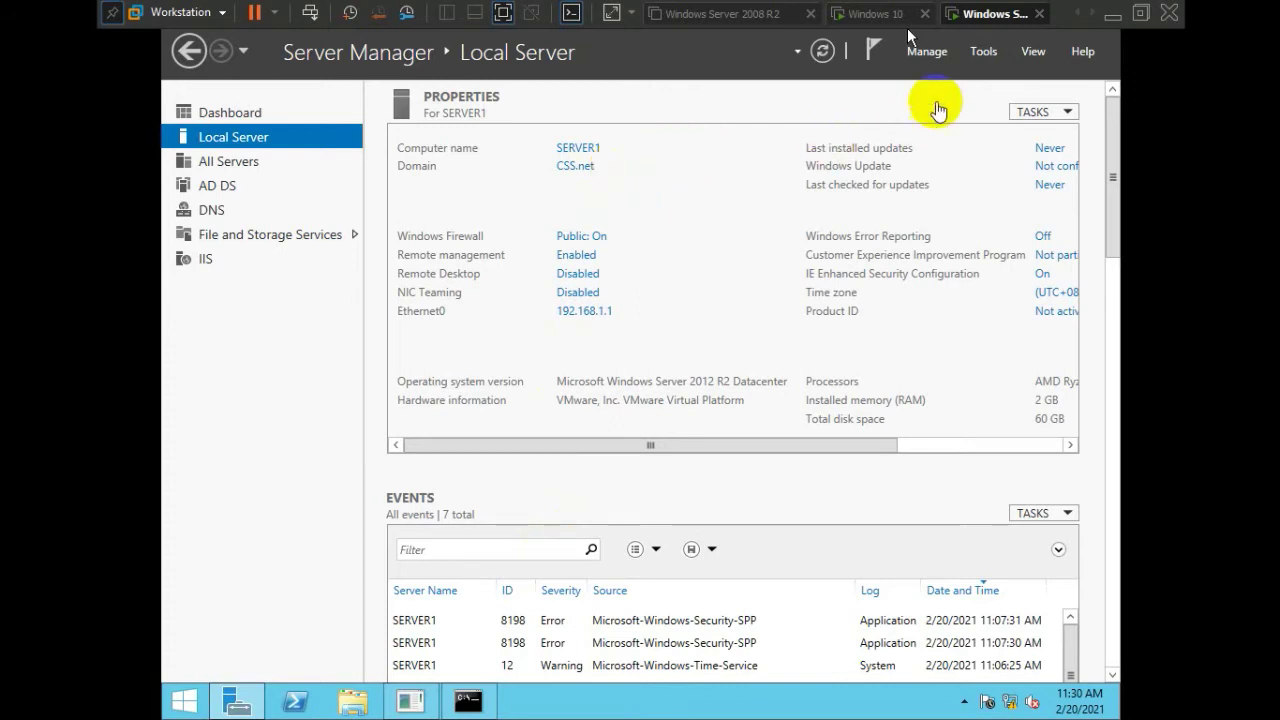
left_click(965, 63)
left_click(965, 66)
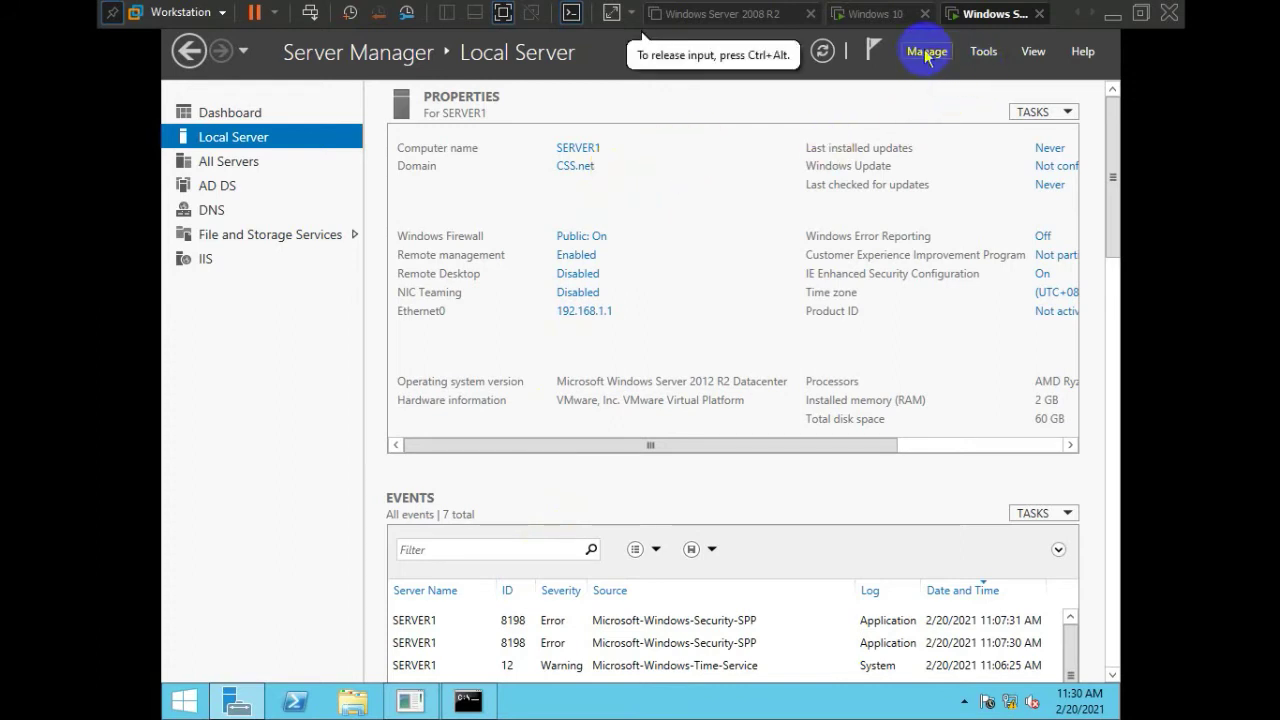
left_click(983, 55)
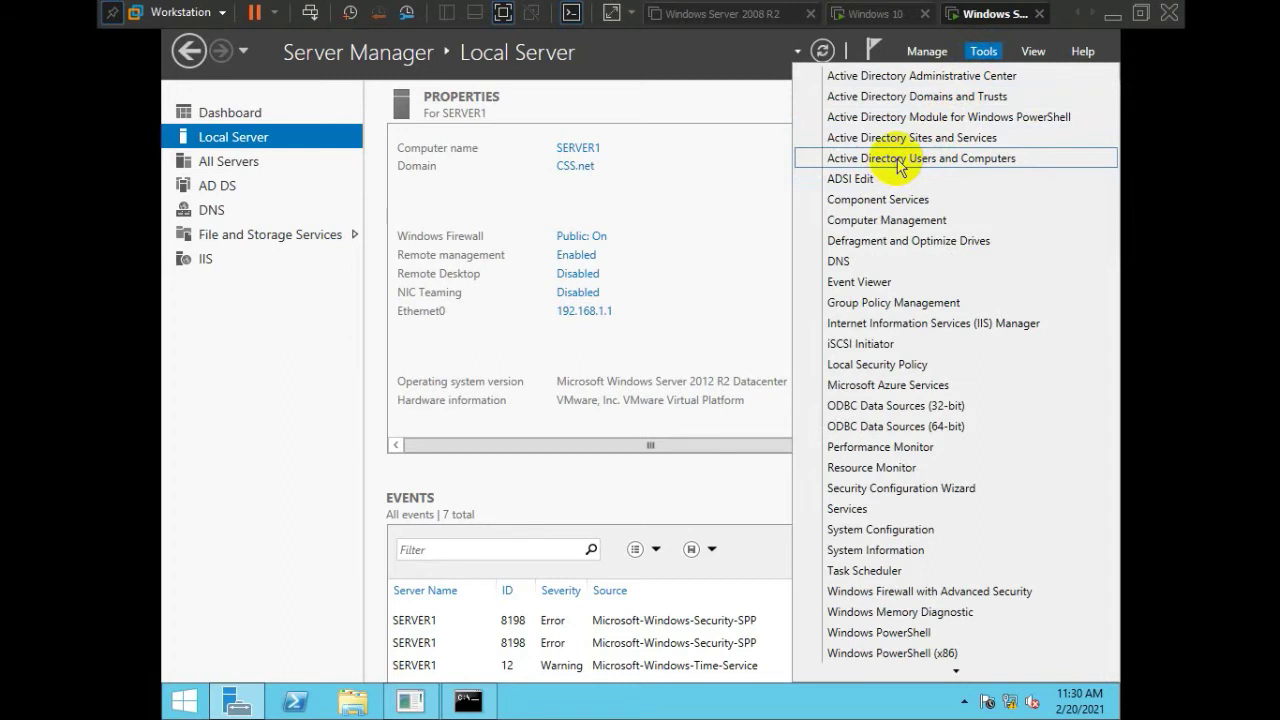
Launch Active Directory Users and Computers, show CSS.net's Users container, and widen the Name column
left_click(900, 162)
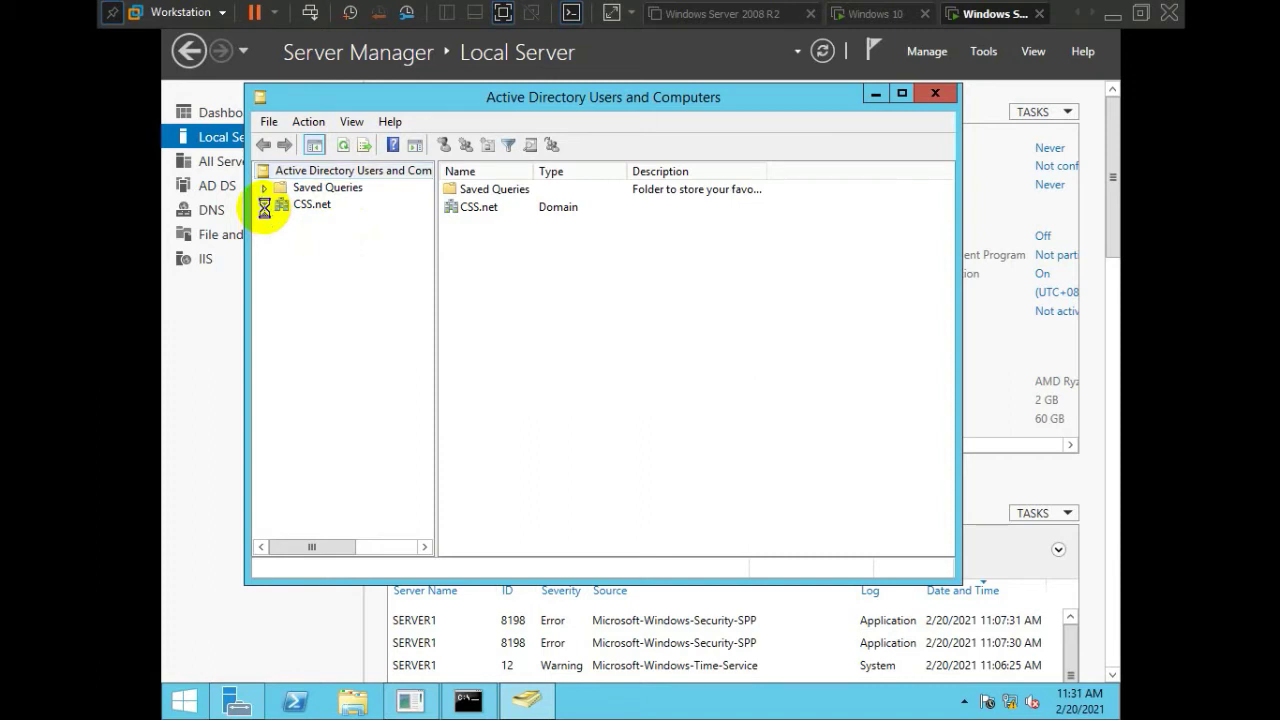
left_click(264, 205)
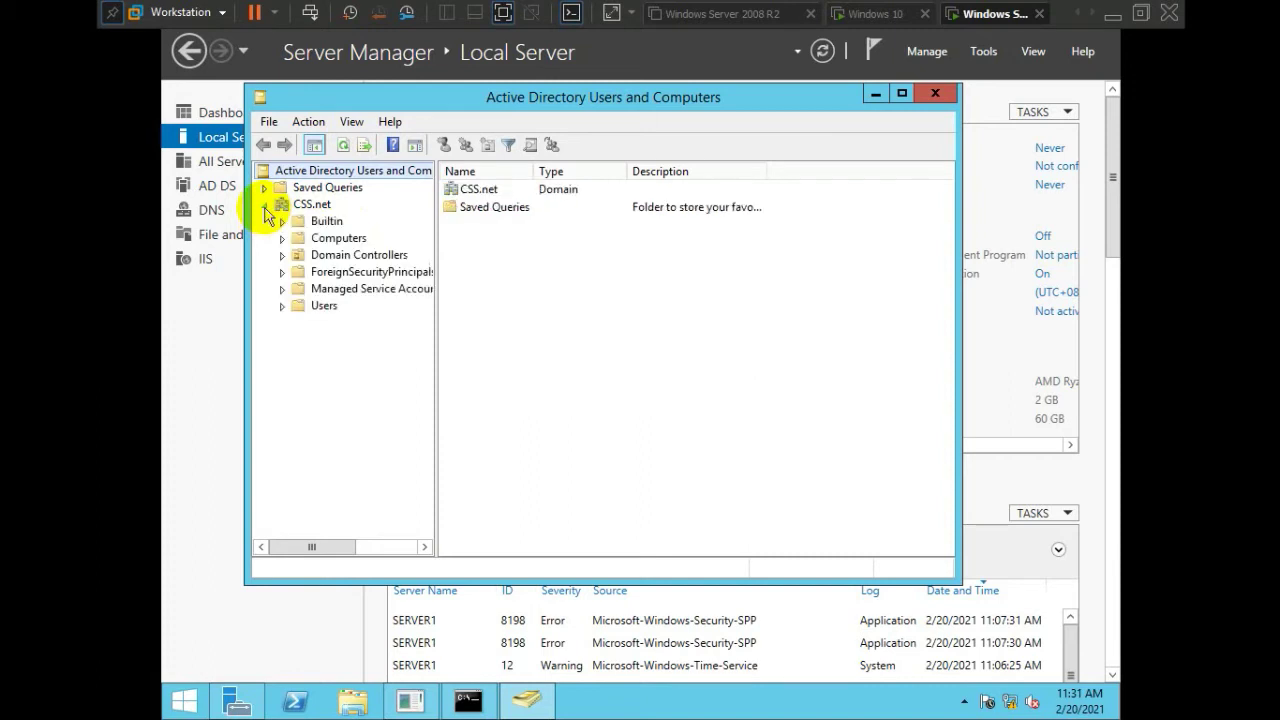
left_click(323, 306)
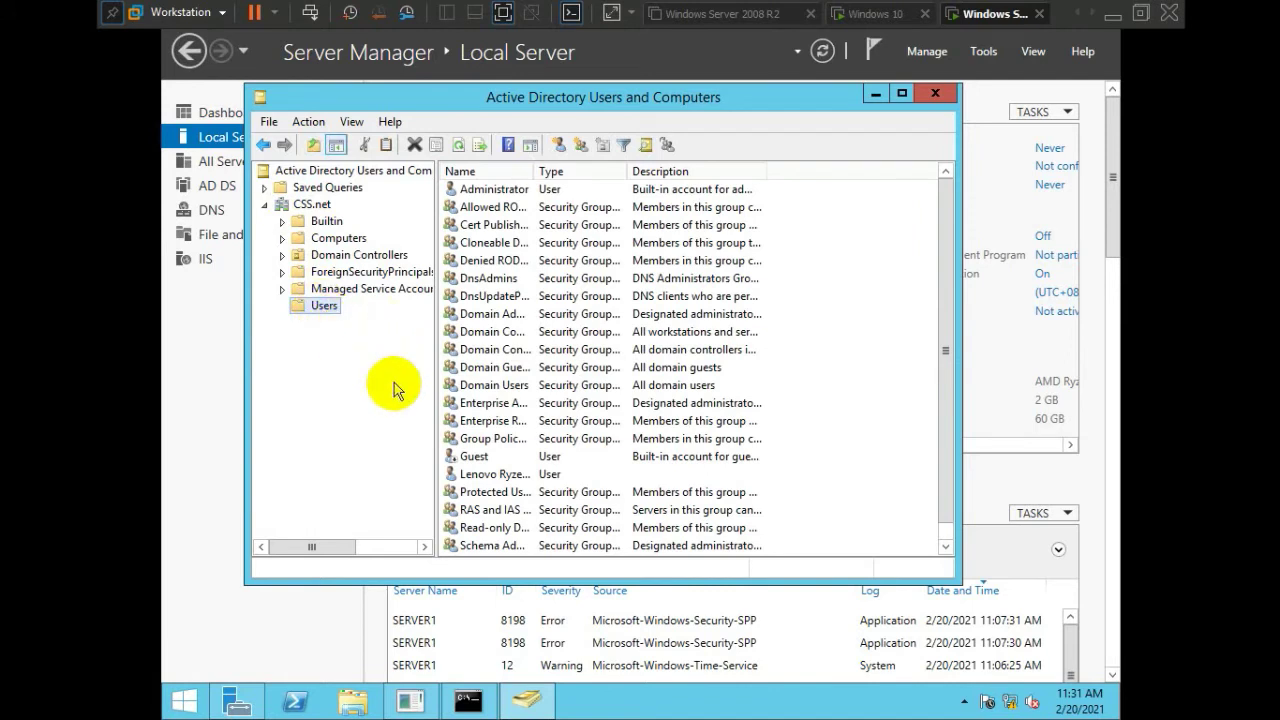
left_click_drag(533, 171, 596, 171)
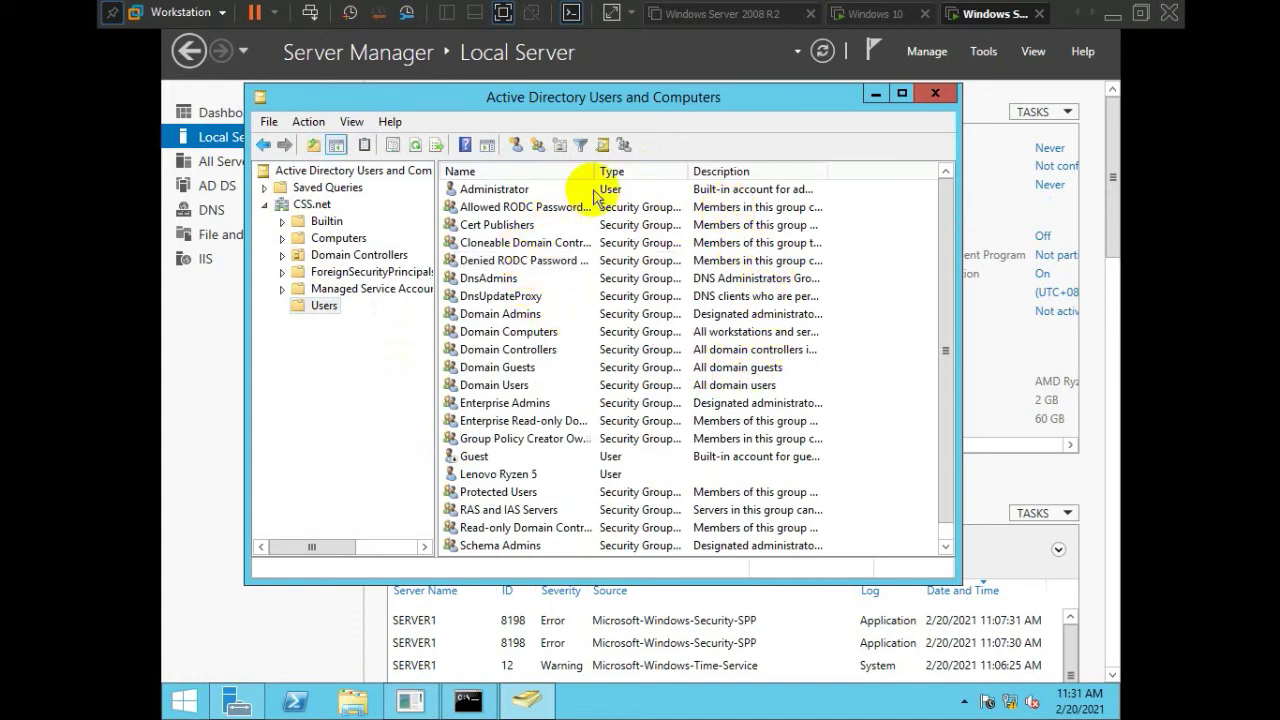
Widen the Type column so group types like Security Group - Global show fully
left_click(505, 189)
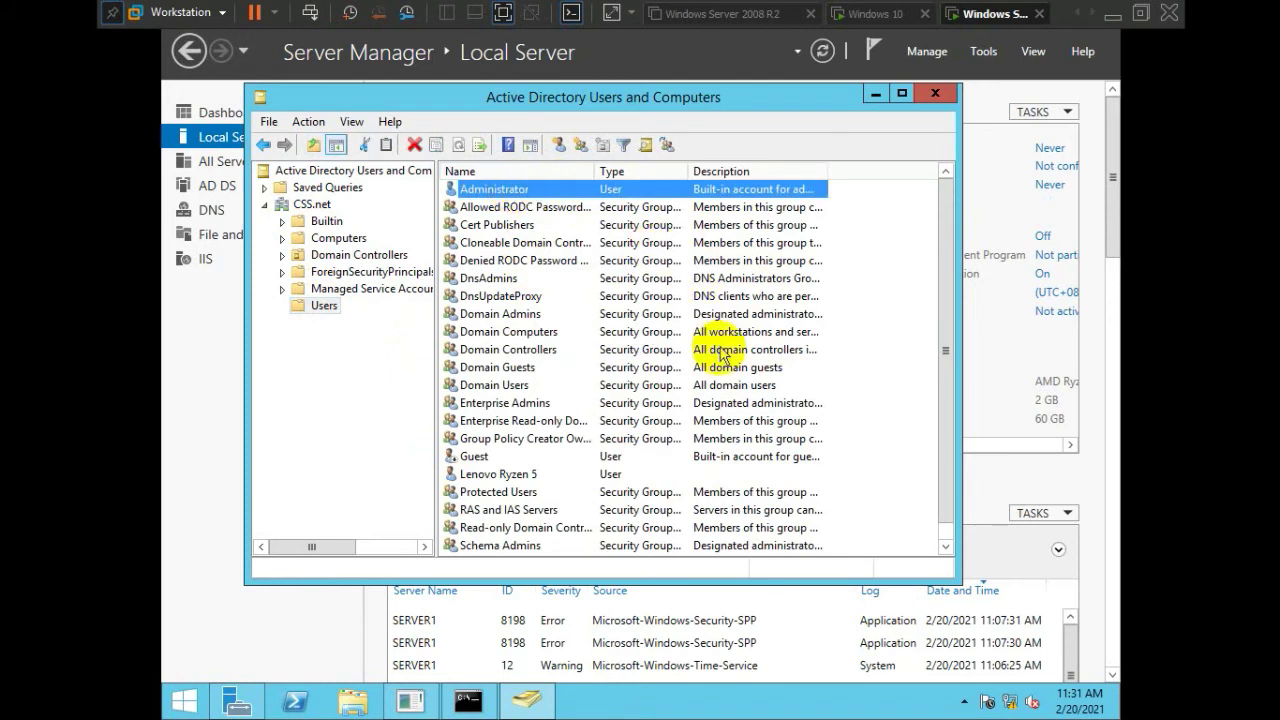
left_click(497, 386)
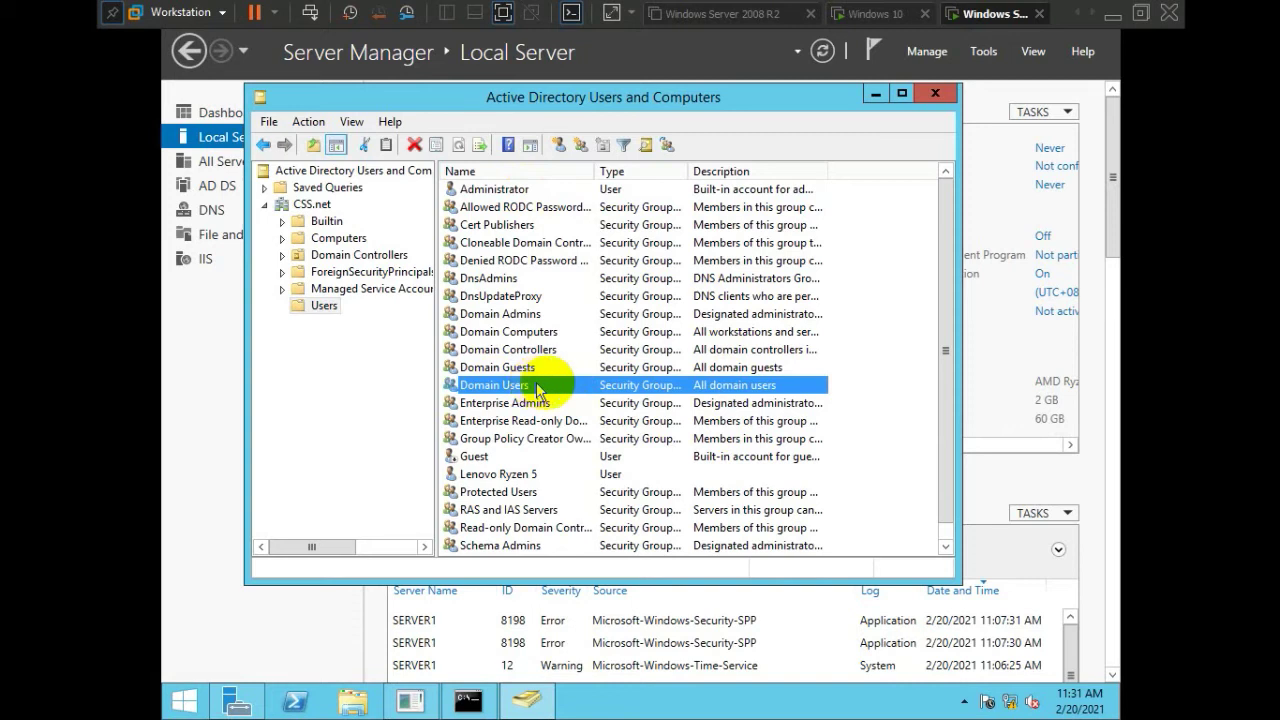
left_click_drag(688, 170, 745, 168)
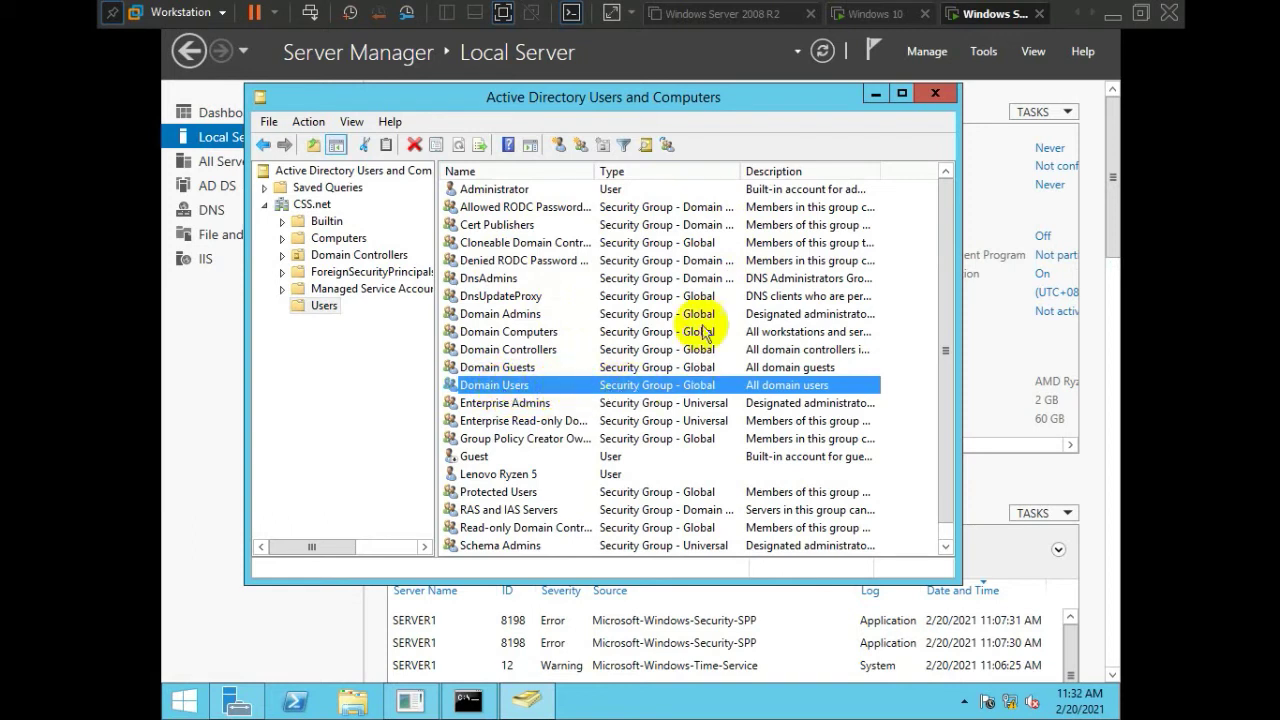
left_click(490, 189)
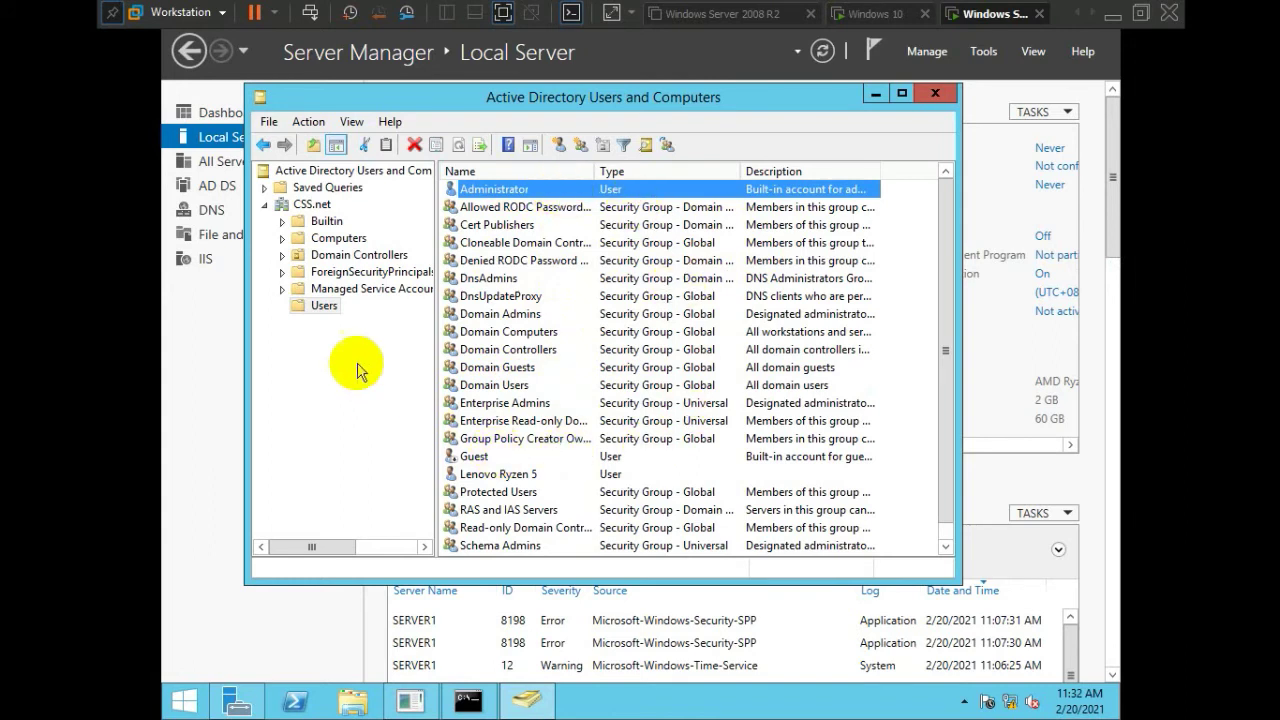
left_click(320, 308)
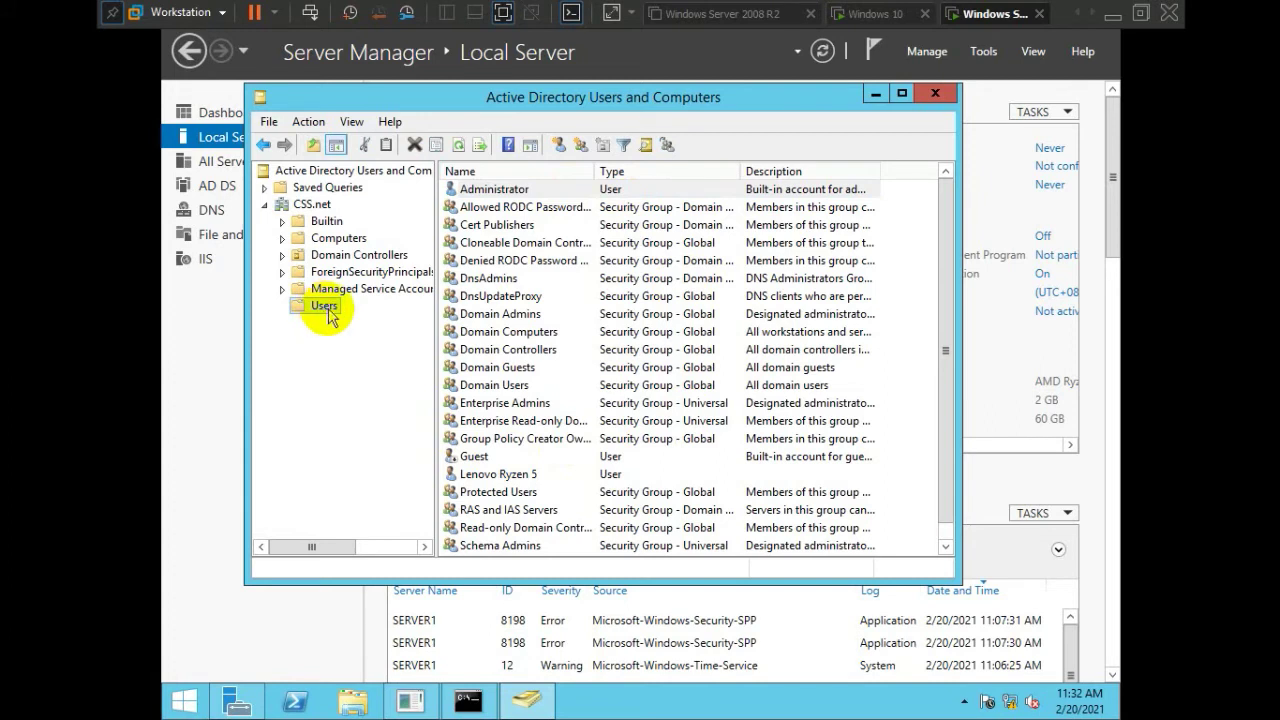
Start a new user in the Users container and reposition the New Object - User form
right_click(333, 314)
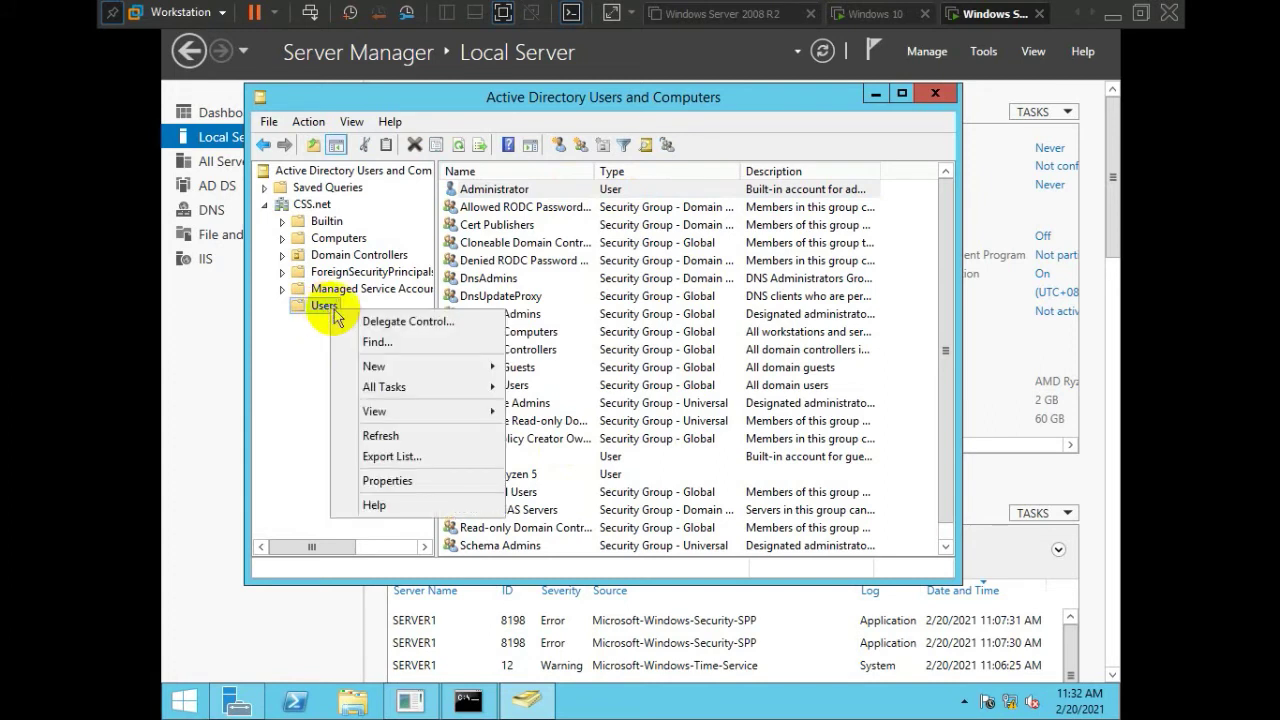
mouse_move(405, 370)
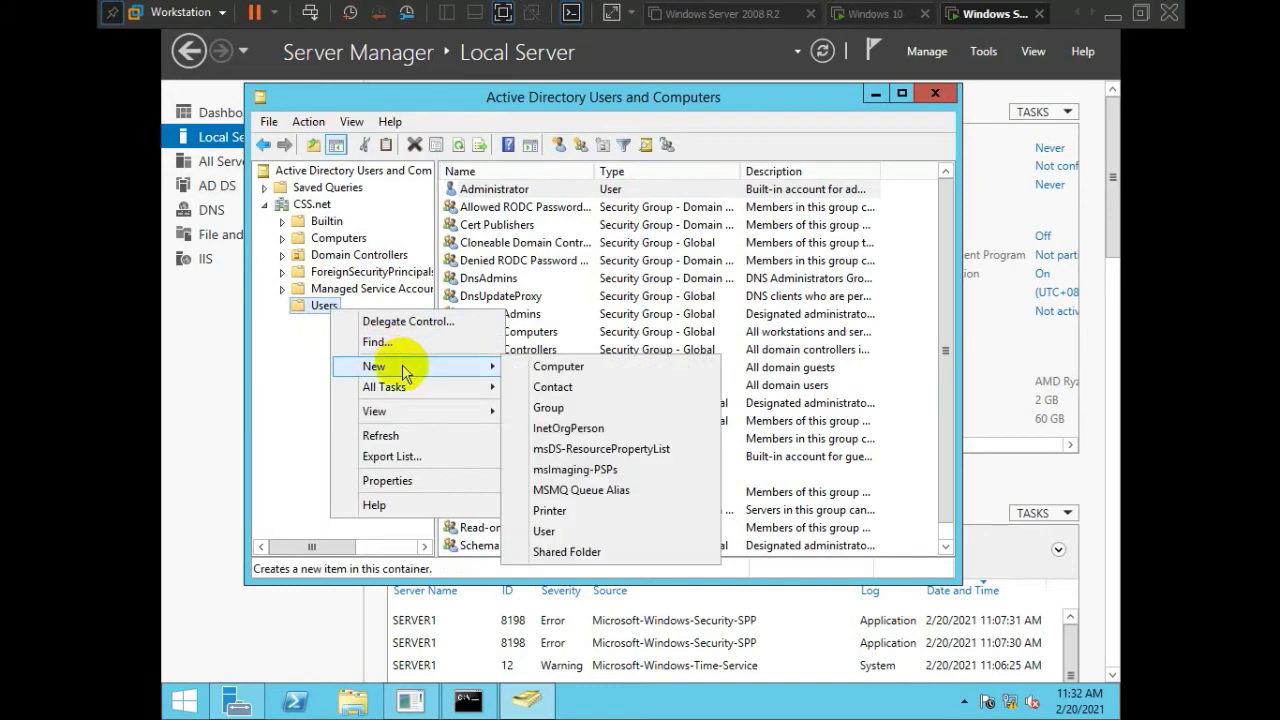
left_click(592, 530)
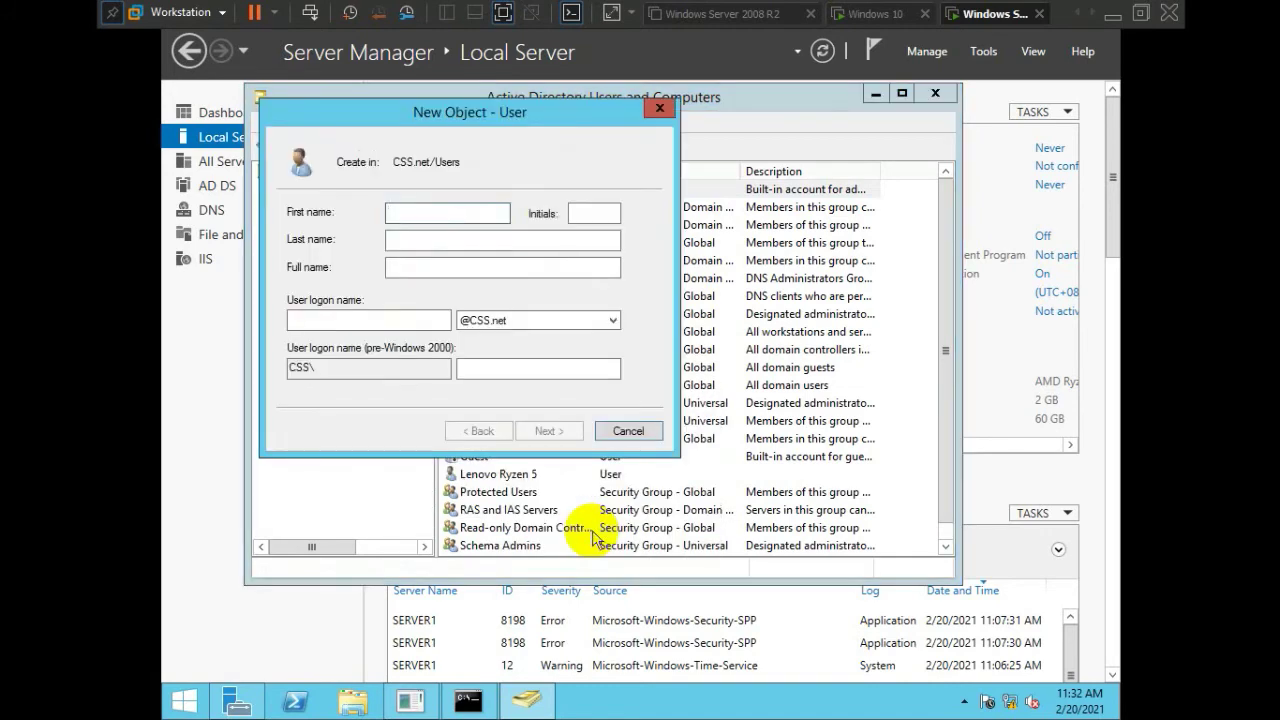
left_click_drag(443, 110, 643, 120)
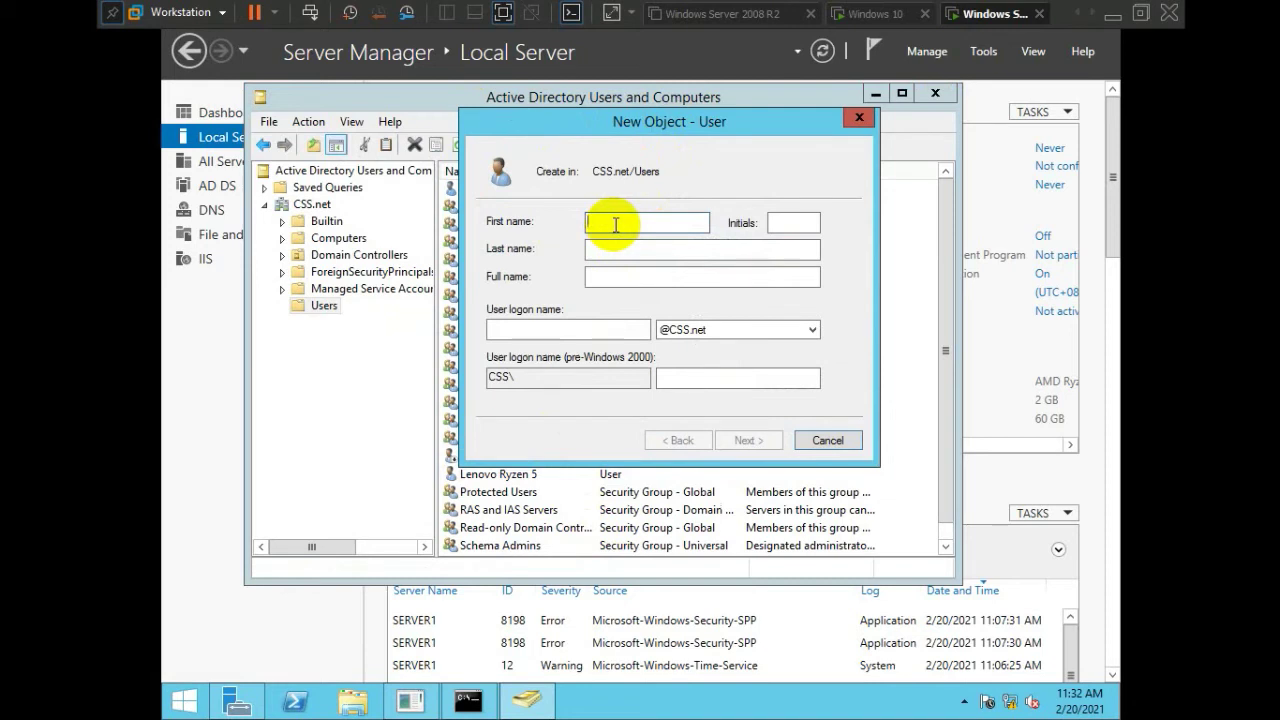
left_click_drag(649, 121, 562, 126)
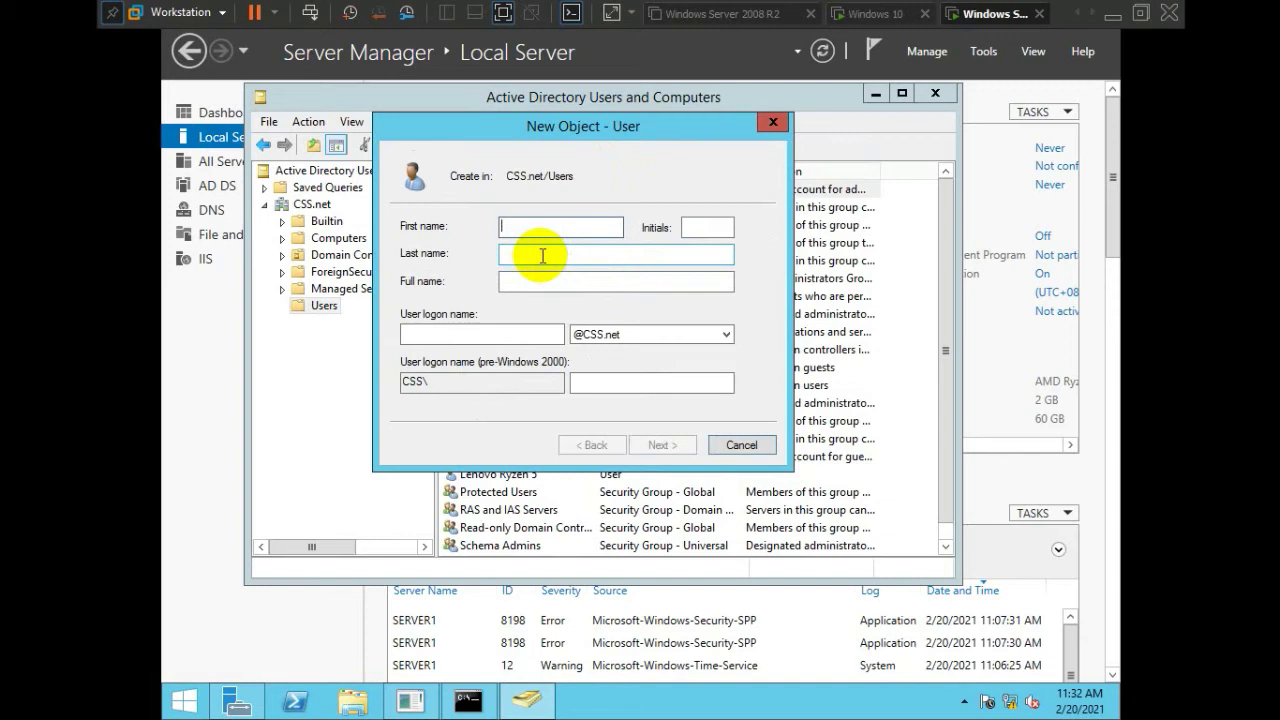
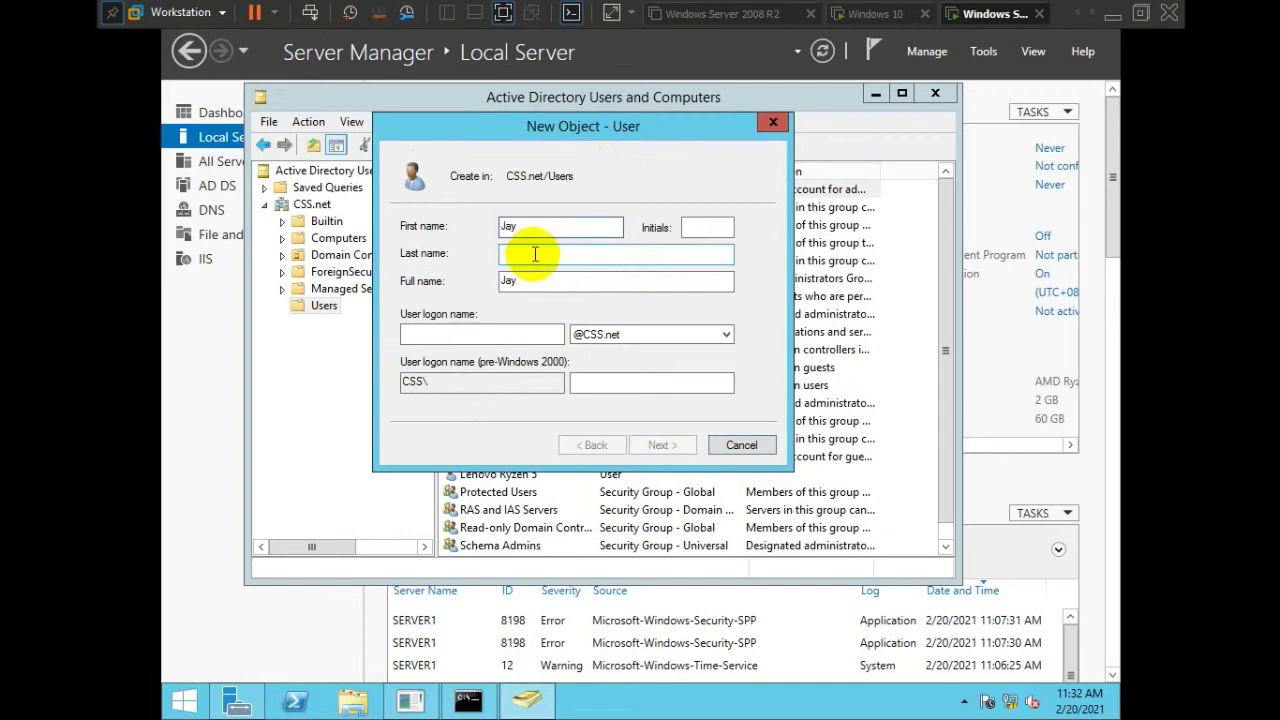
Enter the new user's first name, last name and logon name, then continue
left_click(578, 259)
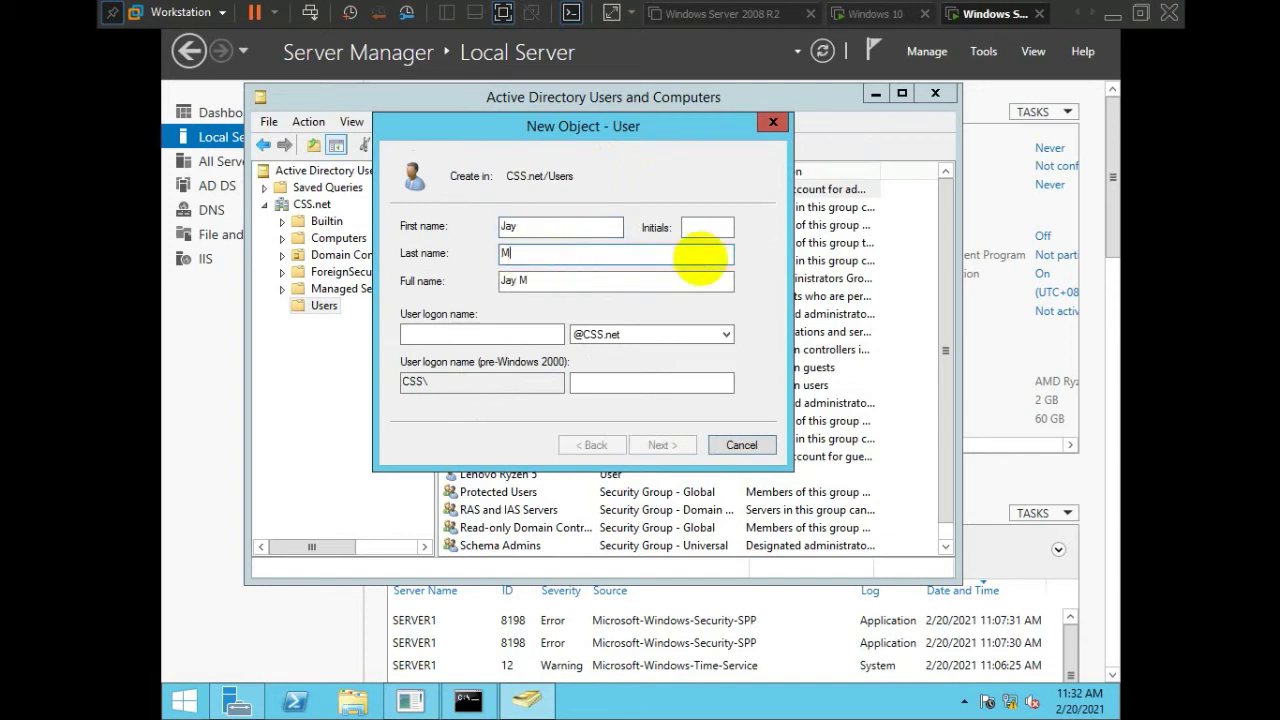
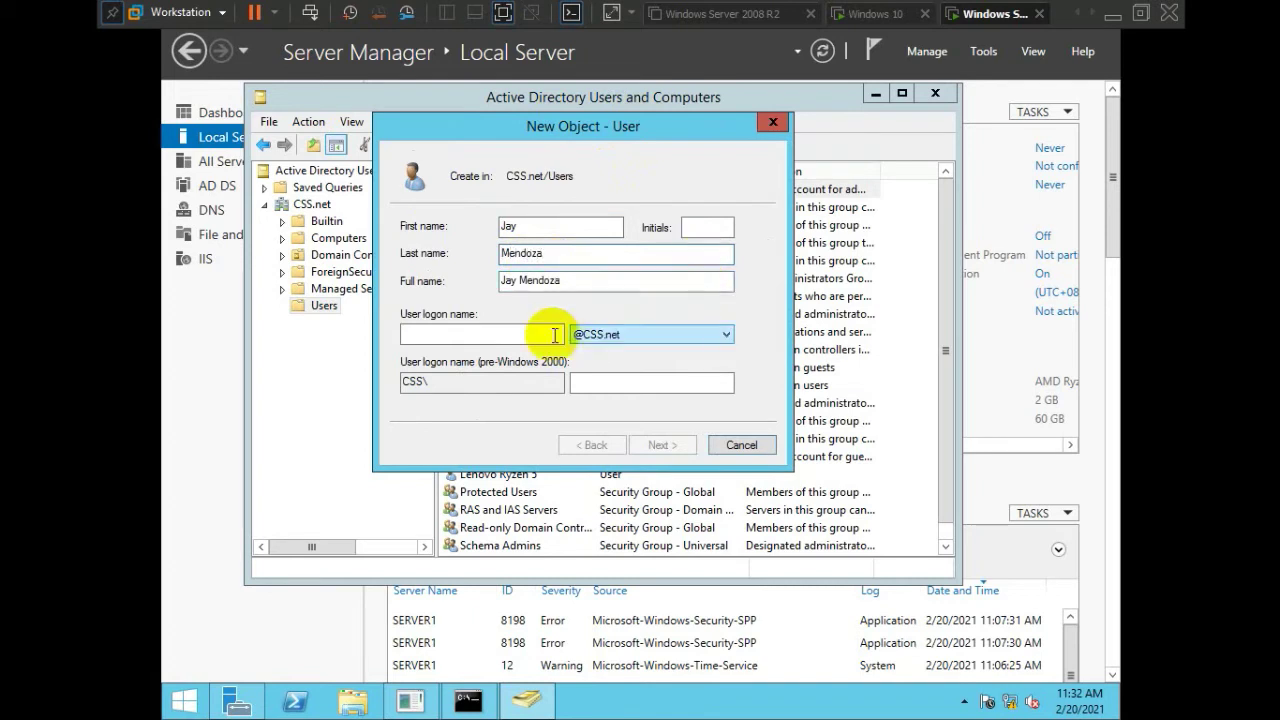
left_click(424, 334)
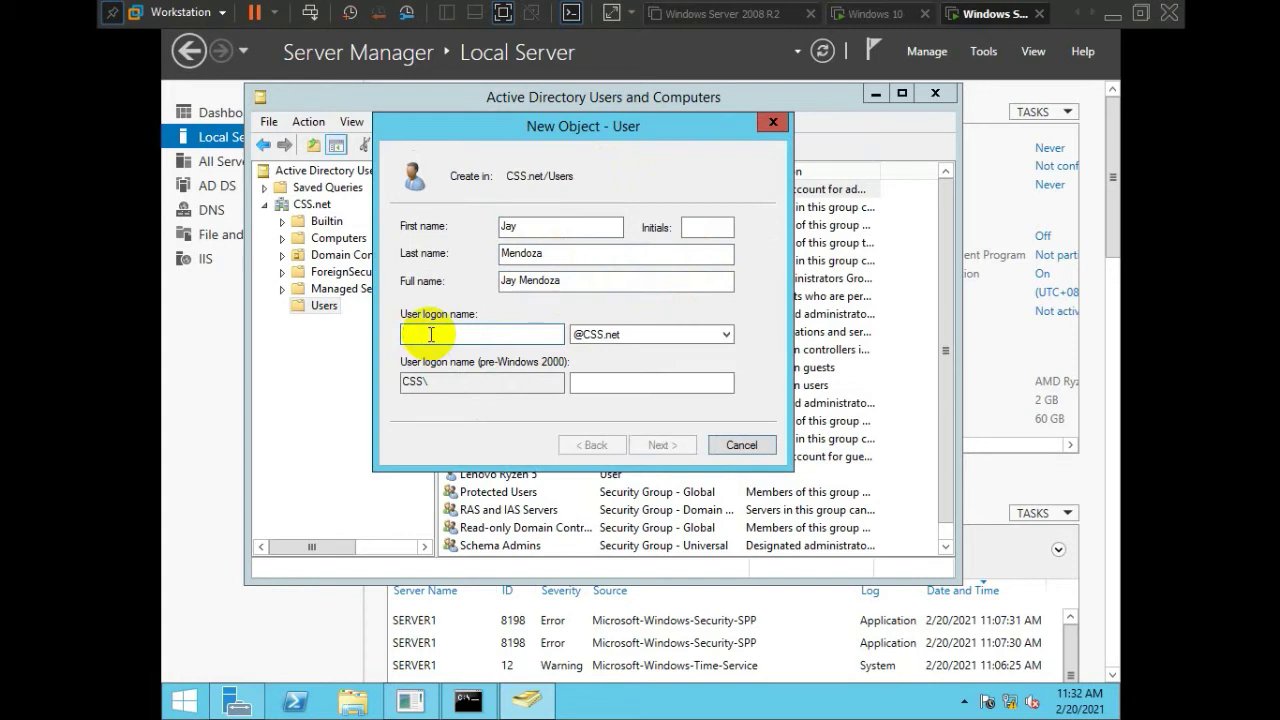
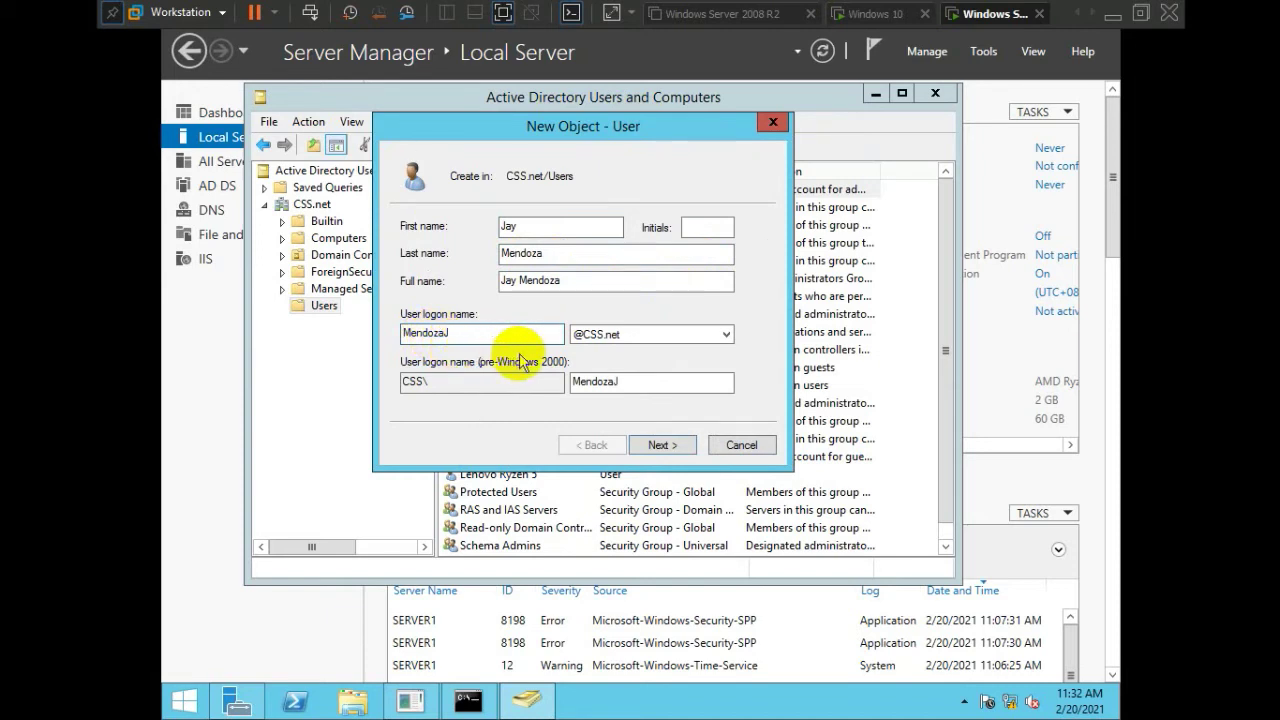
double_click(430, 334)
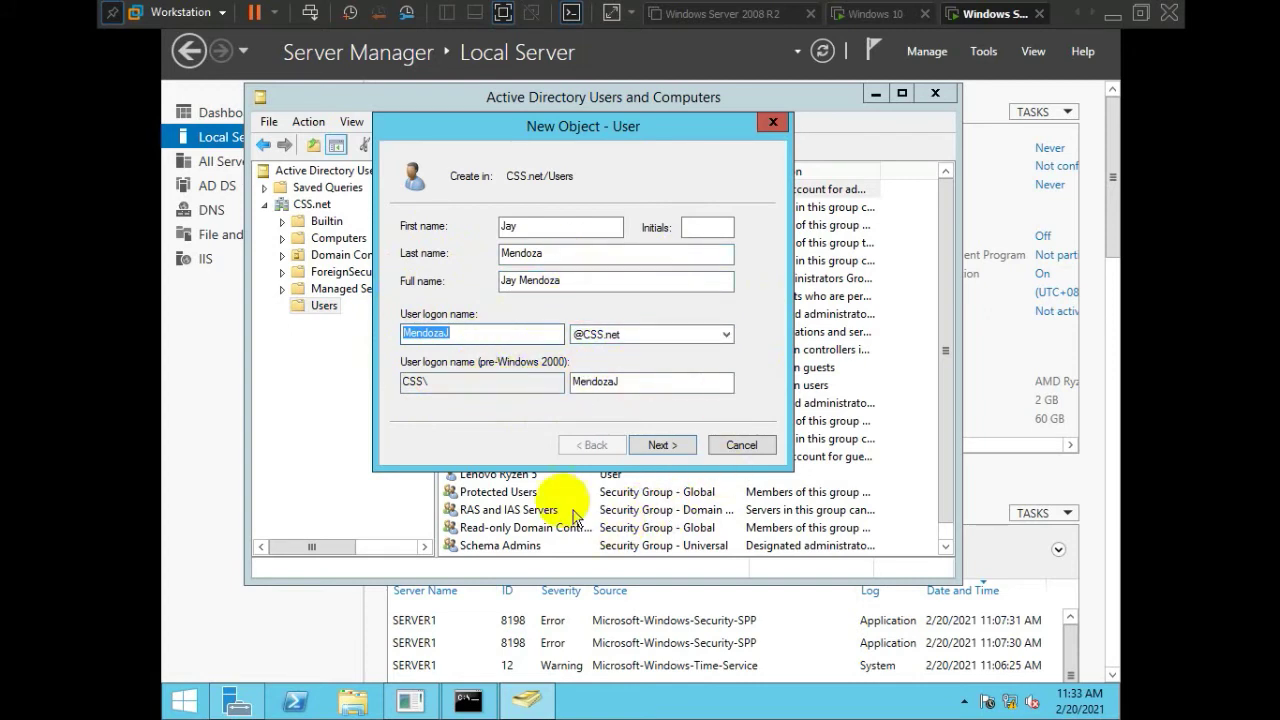
left_click(658, 446)
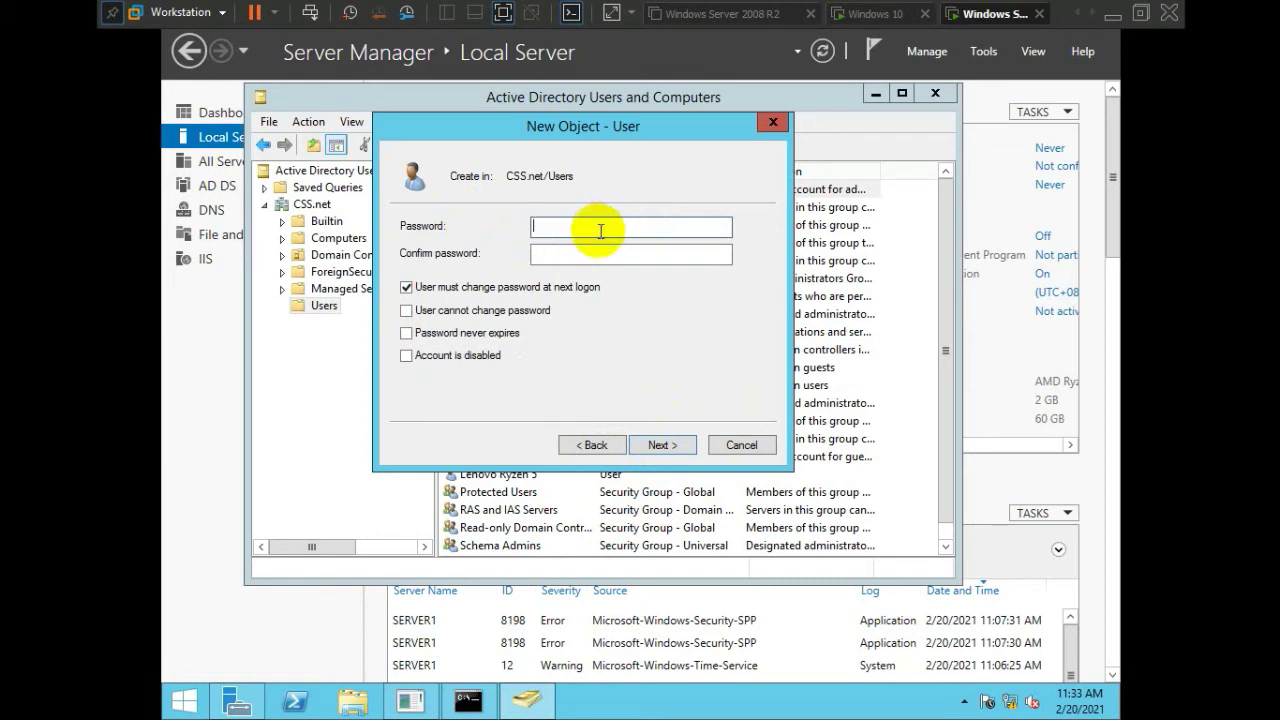
Give the new user a password set to never expire and finish creating the account
type("123456789")
key("Tab")
type("123456789")
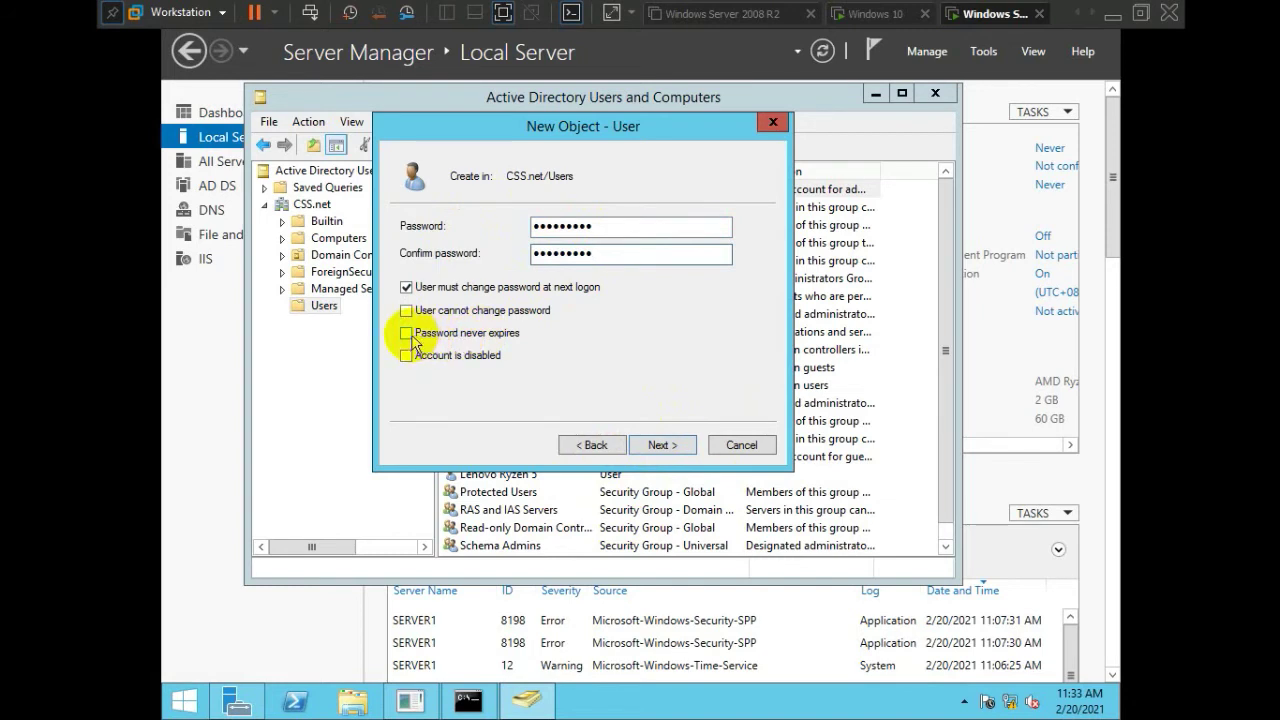
left_click(410, 335)
left_click(779, 424)
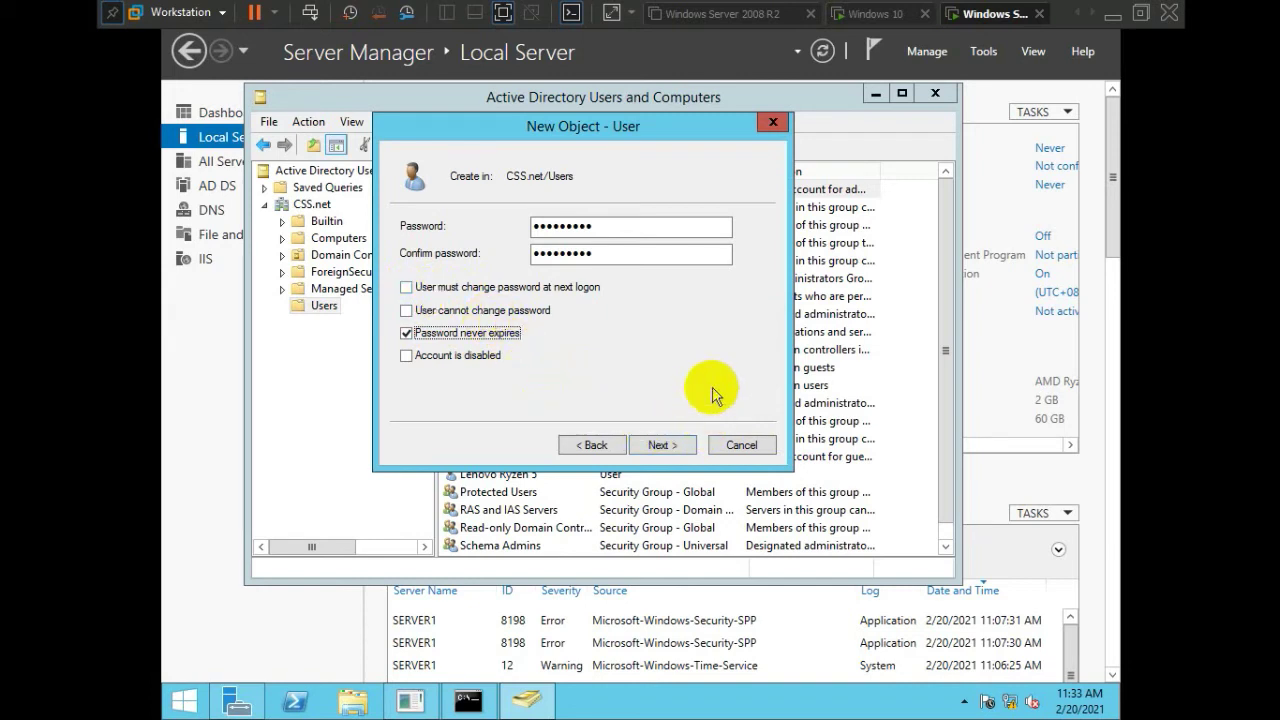
left_click(660, 446)
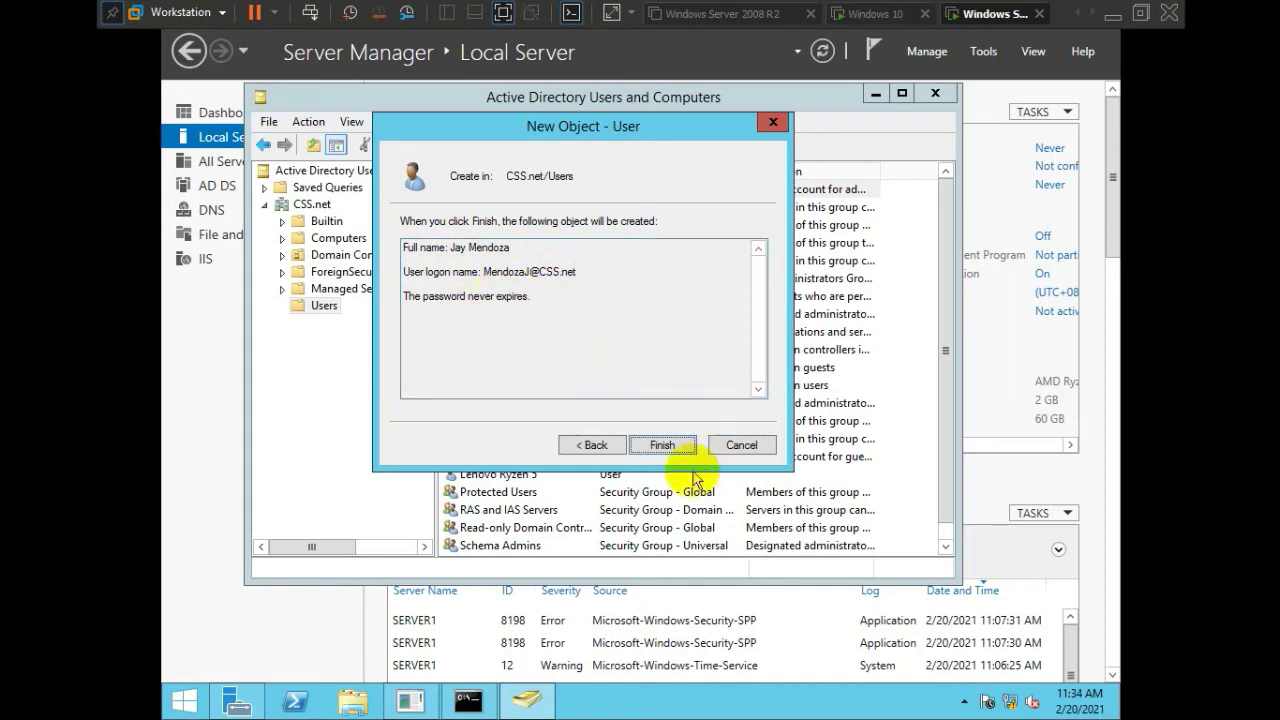
left_click(661, 447)
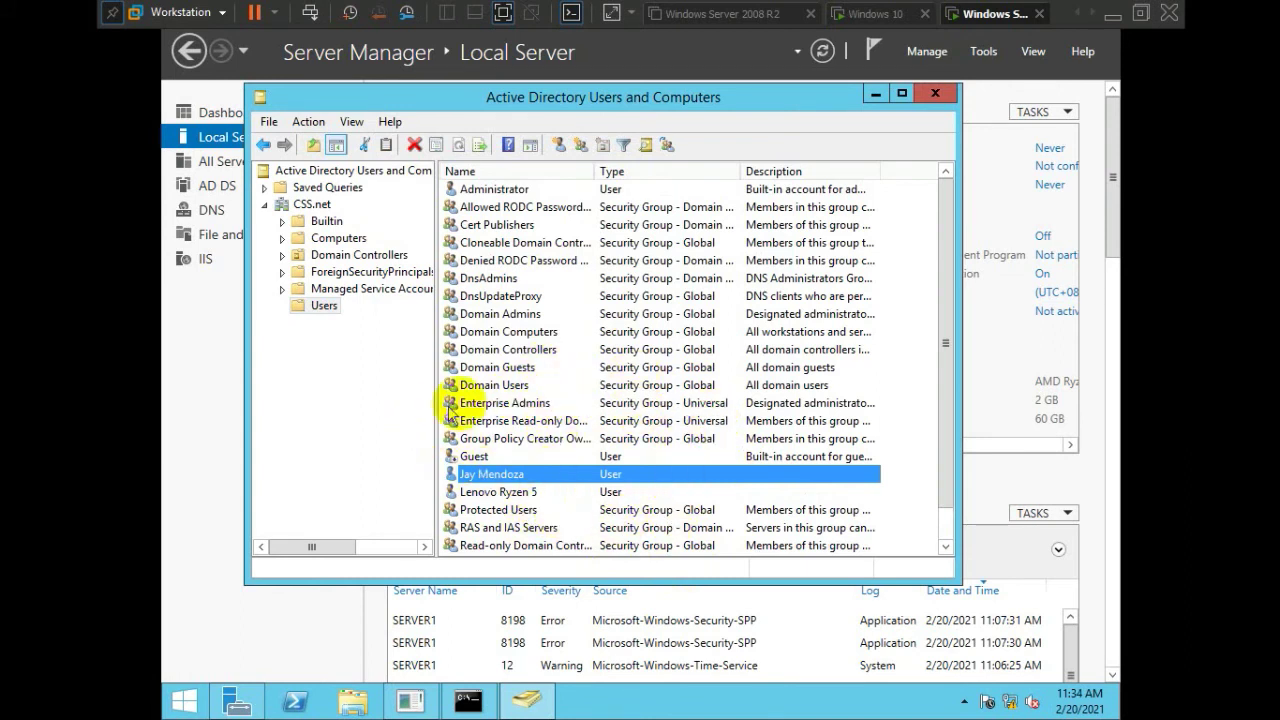
Start creating another new user in CSS.net's Users container
left_click(513, 388)
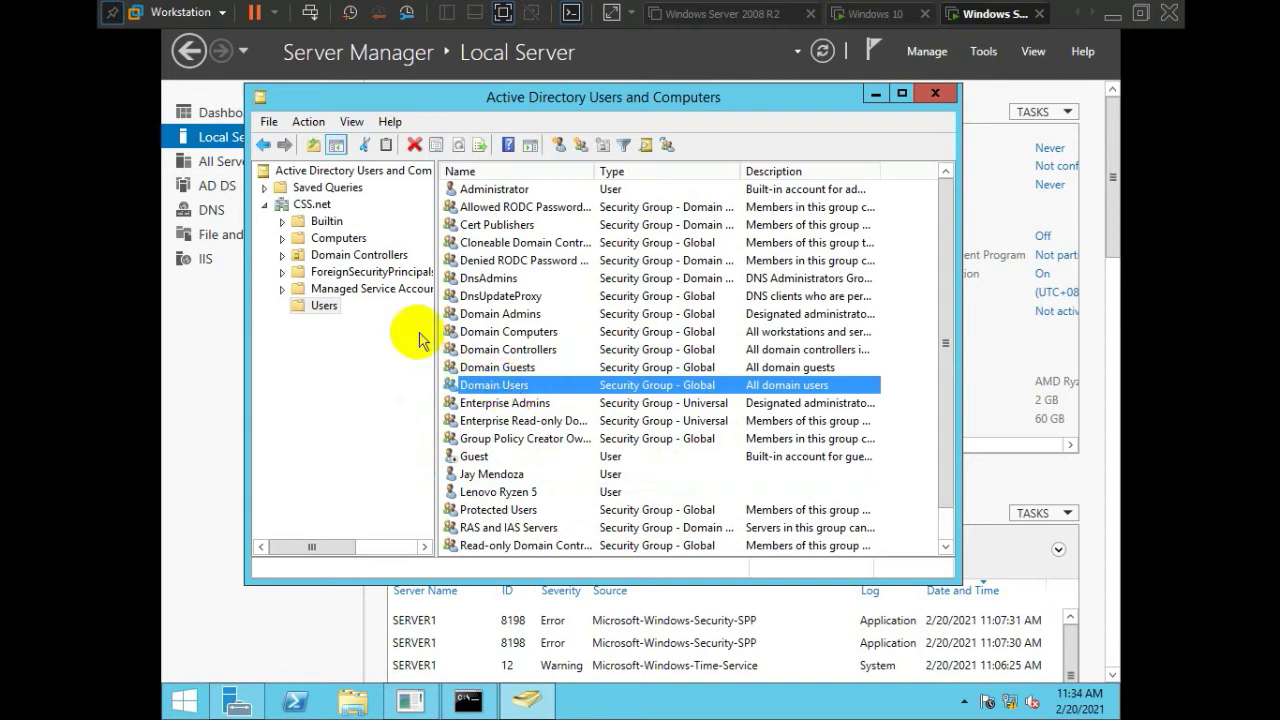
right_click(326, 306)
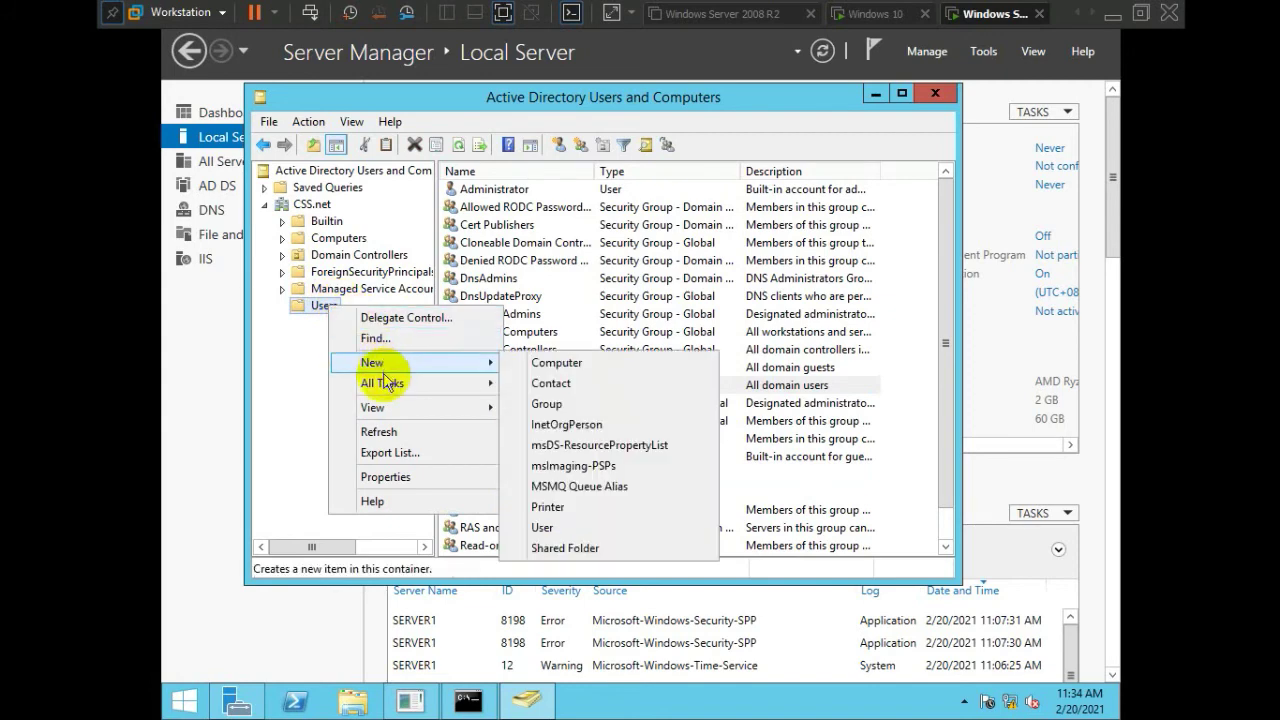
mouse_move(393, 367)
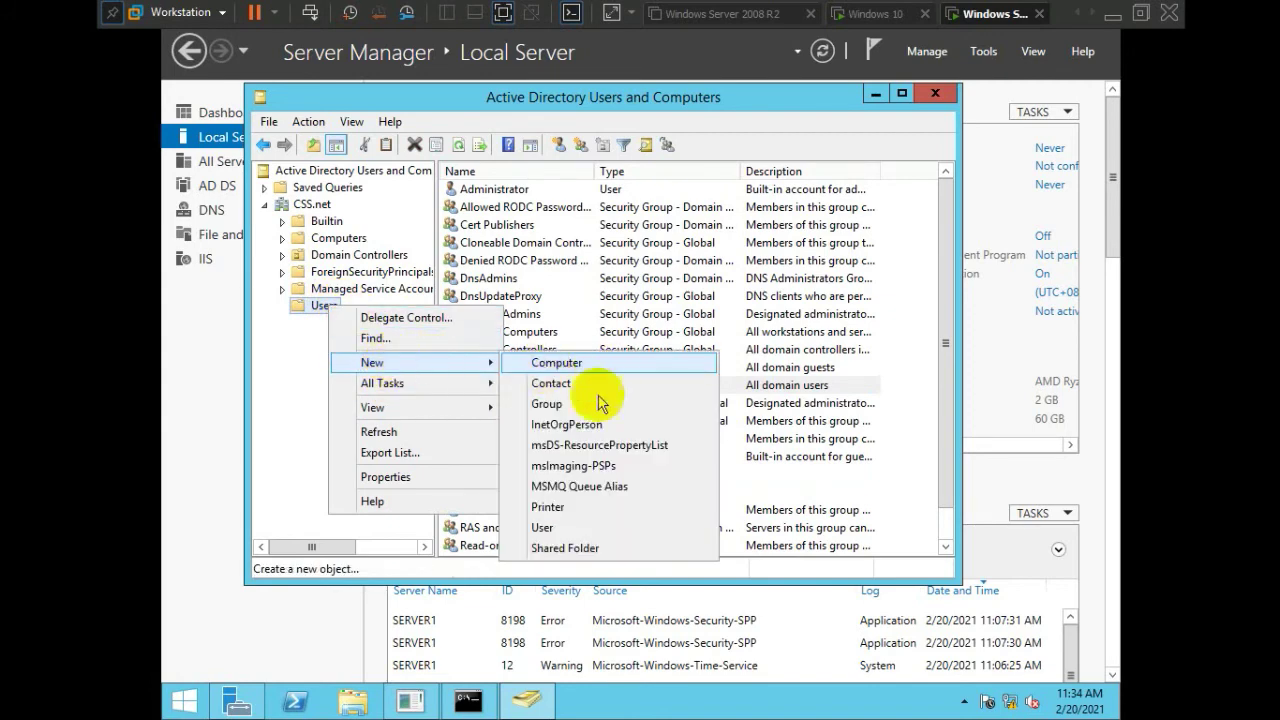
left_click(574, 529)
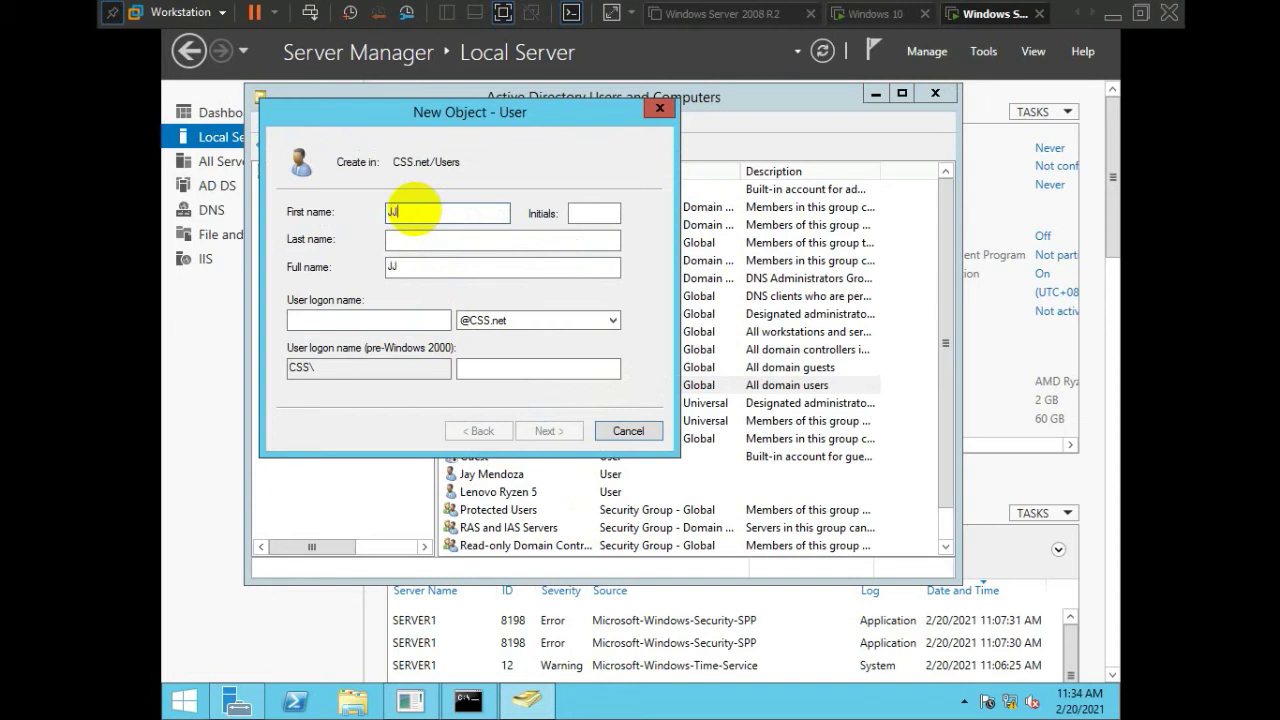
Enter first name Neutron, last name One and logon name Neutron1 for the new user
key("Tab")
key("Tab")
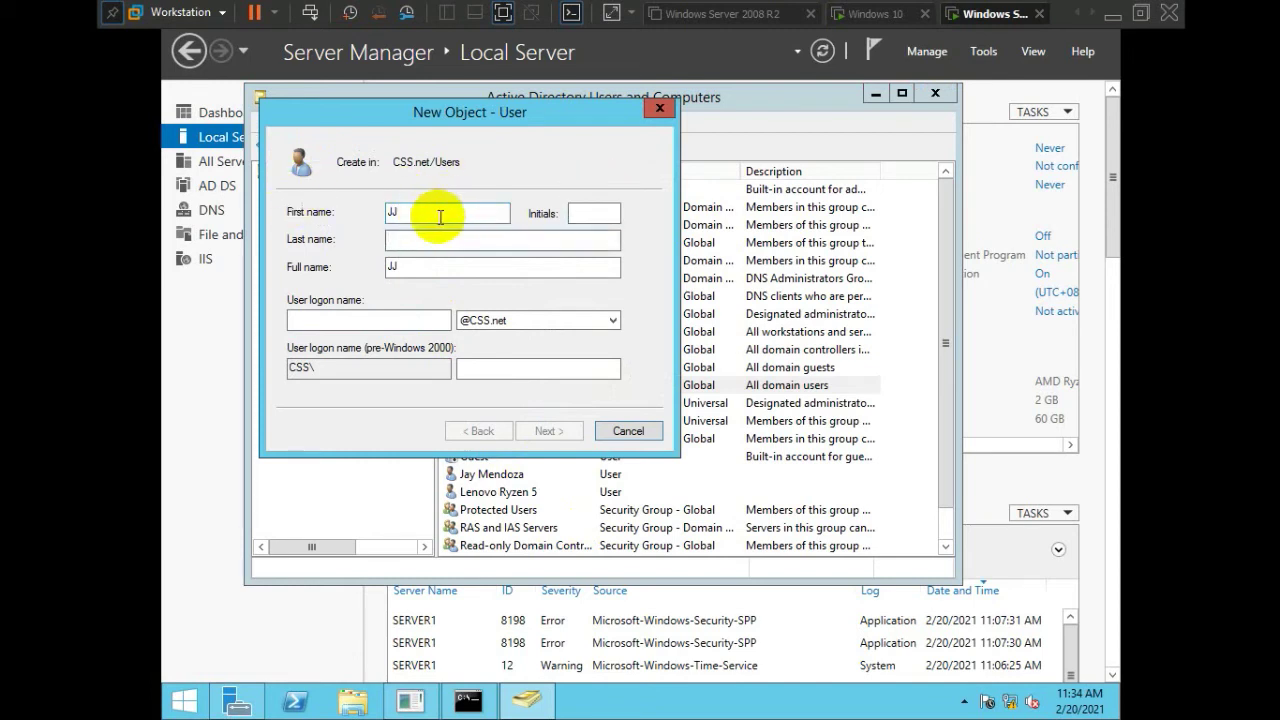
left_click(446, 214)
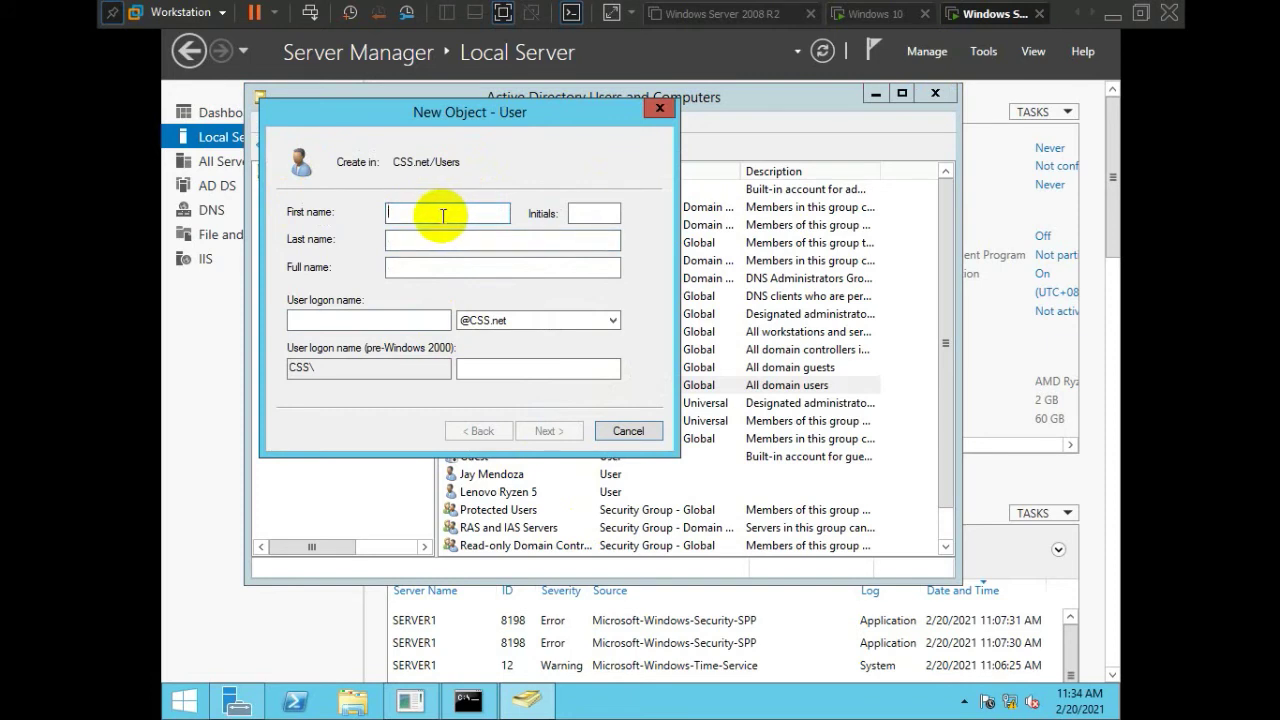
type("N")
key("BackSpace")
type("Neutron")
key("Tab")
type("One")
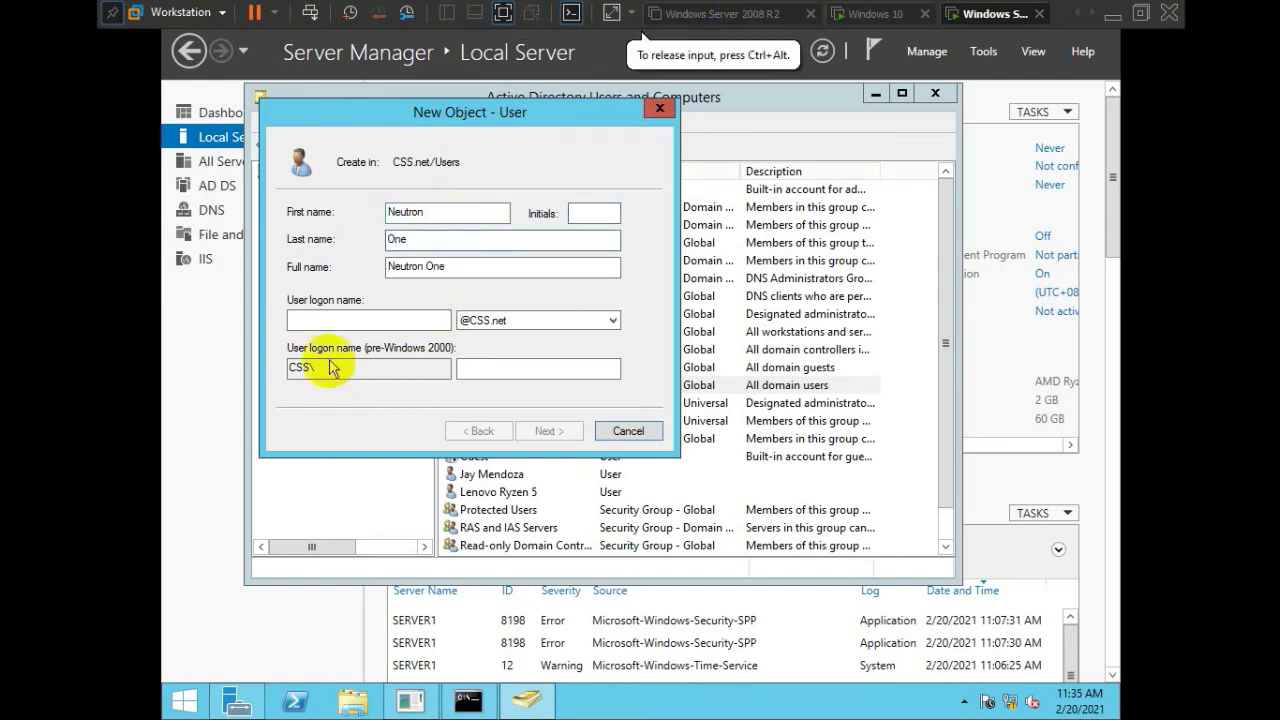
left_click(318, 319)
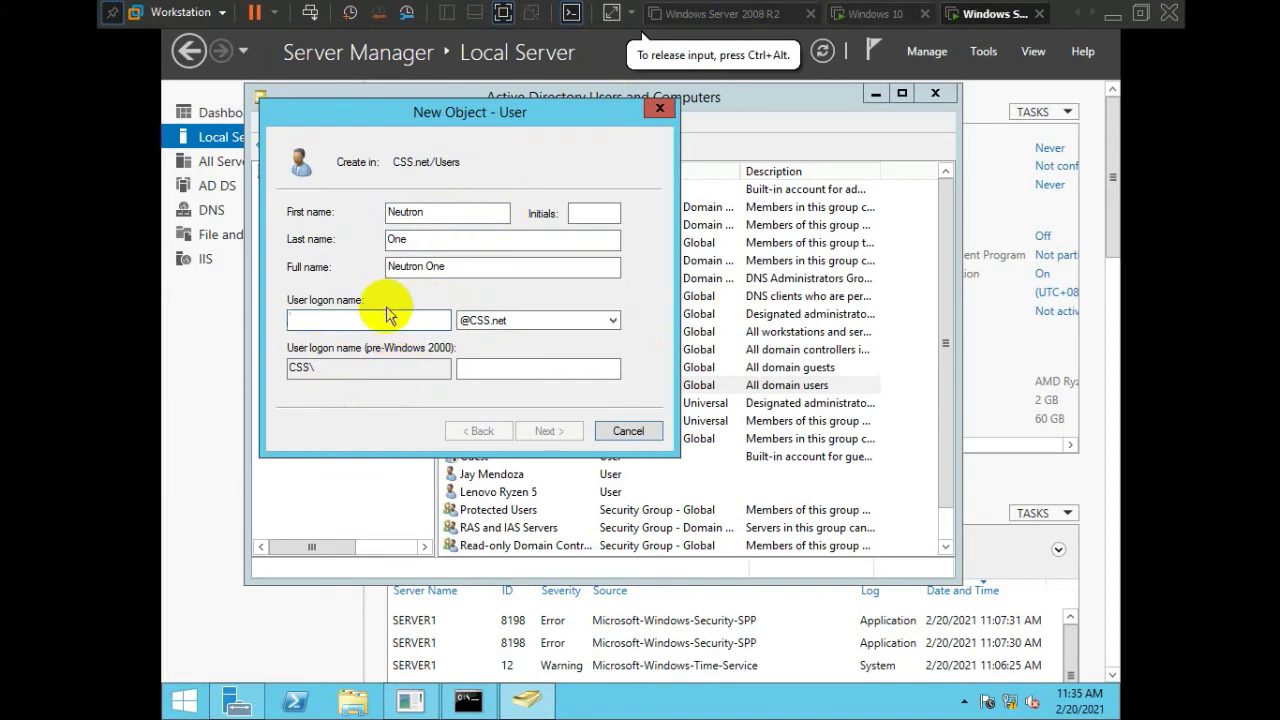
type("Ne")
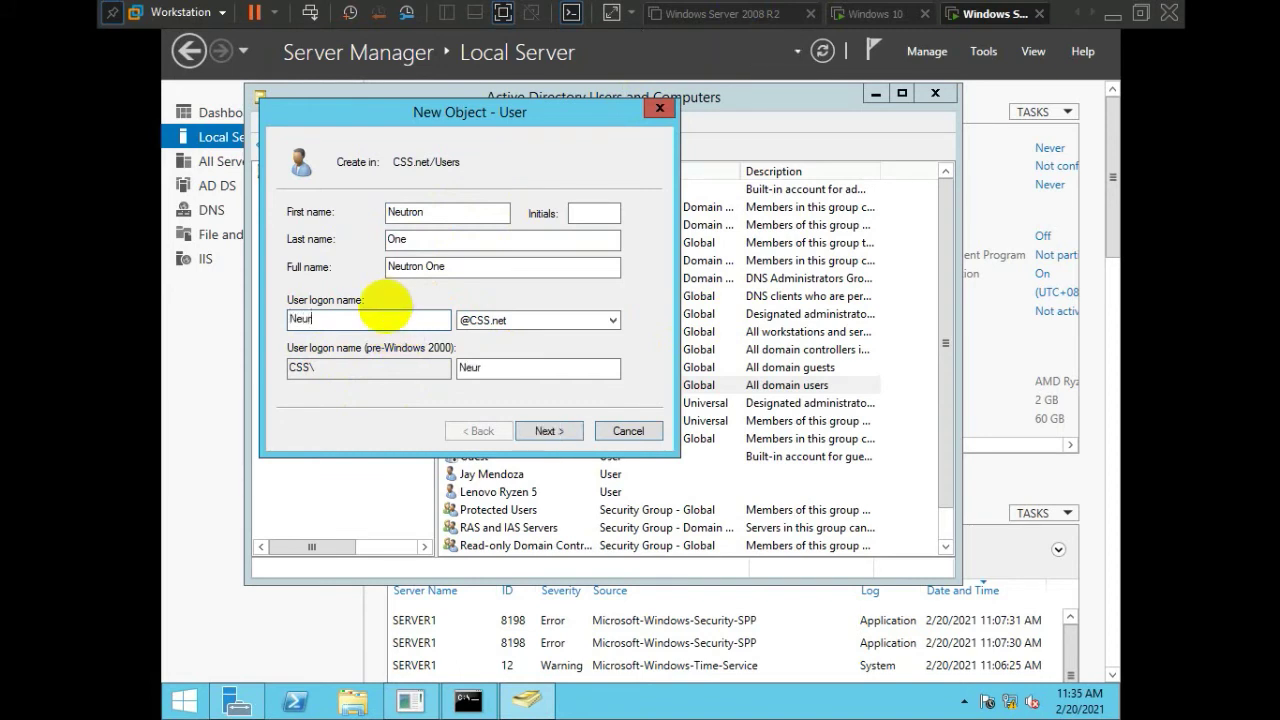
type("utron1")
Set and confirm the password, make it never expire, and finish creating the account
left_click(545, 430)
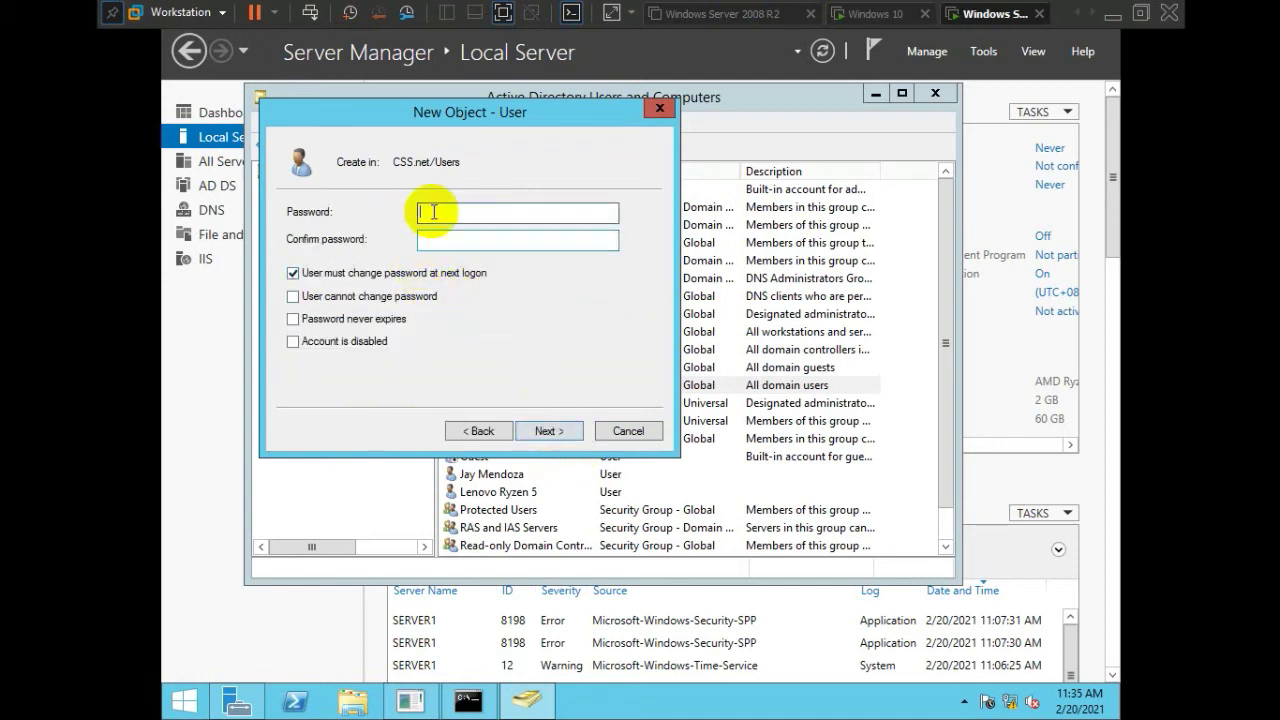
type("•••••••••")
key("Tab")
type("••••••••")
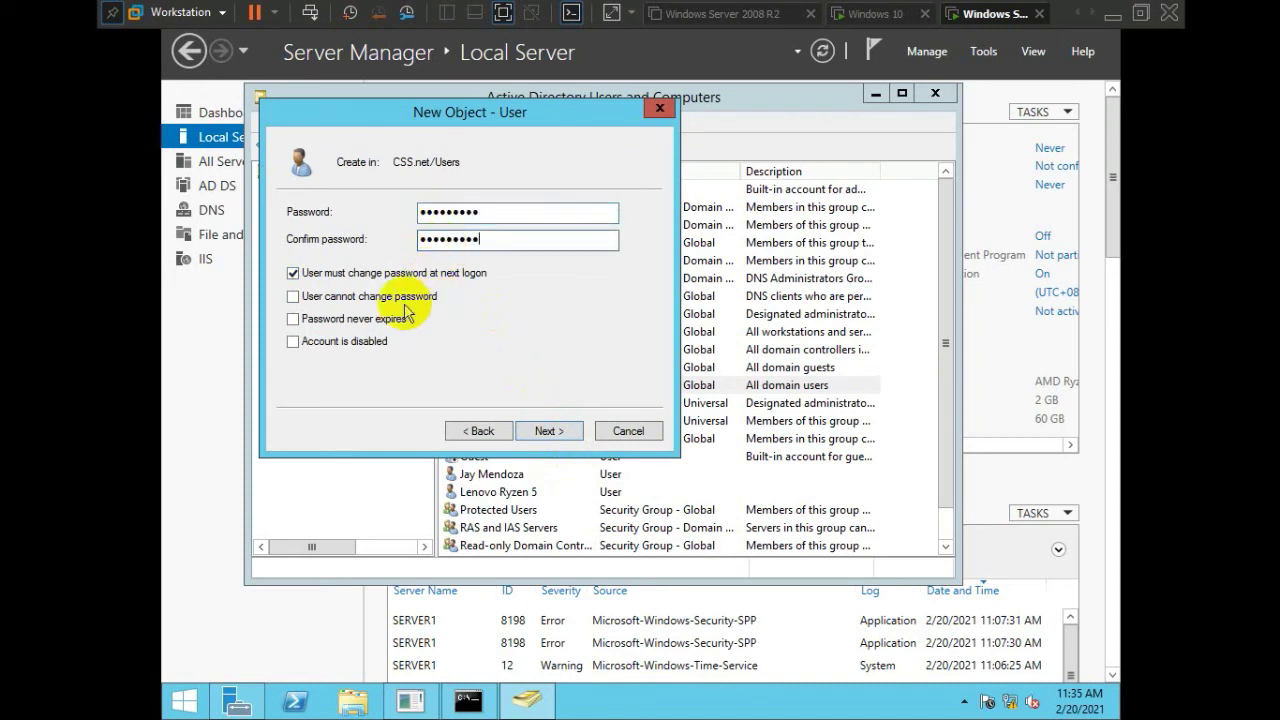
left_click(380, 318)
left_click(818, 421)
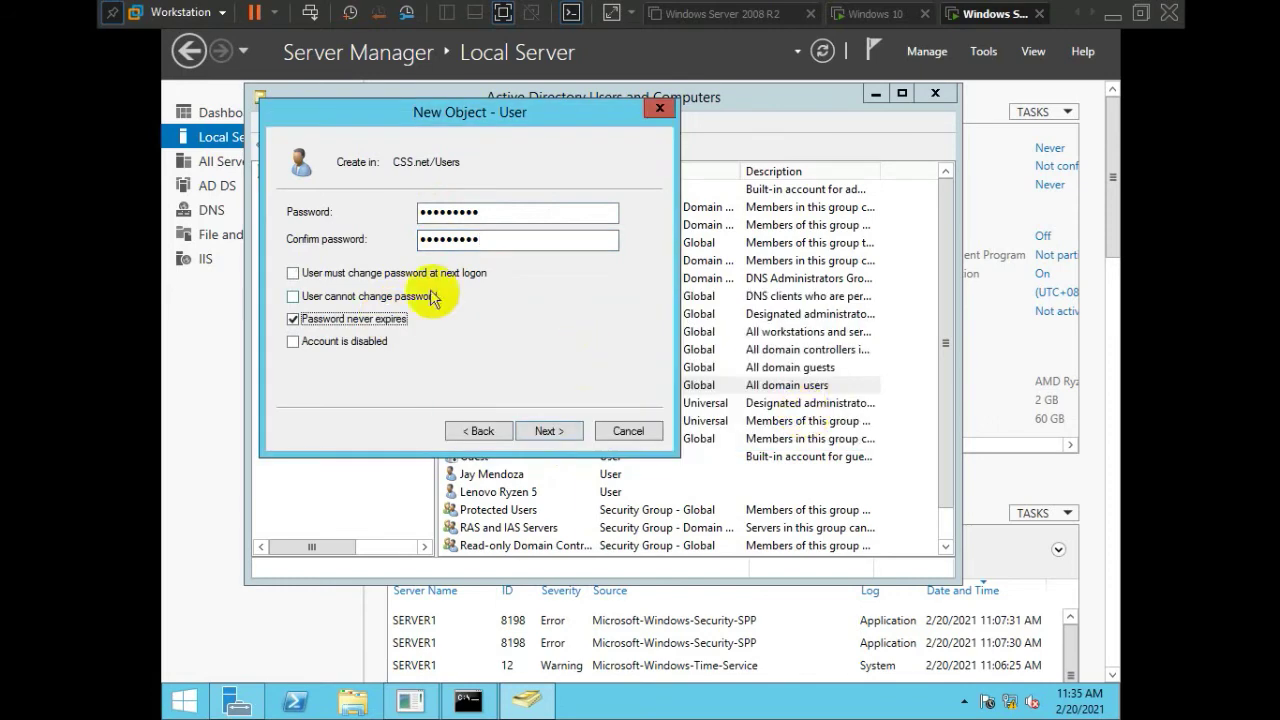
left_click(547, 431)
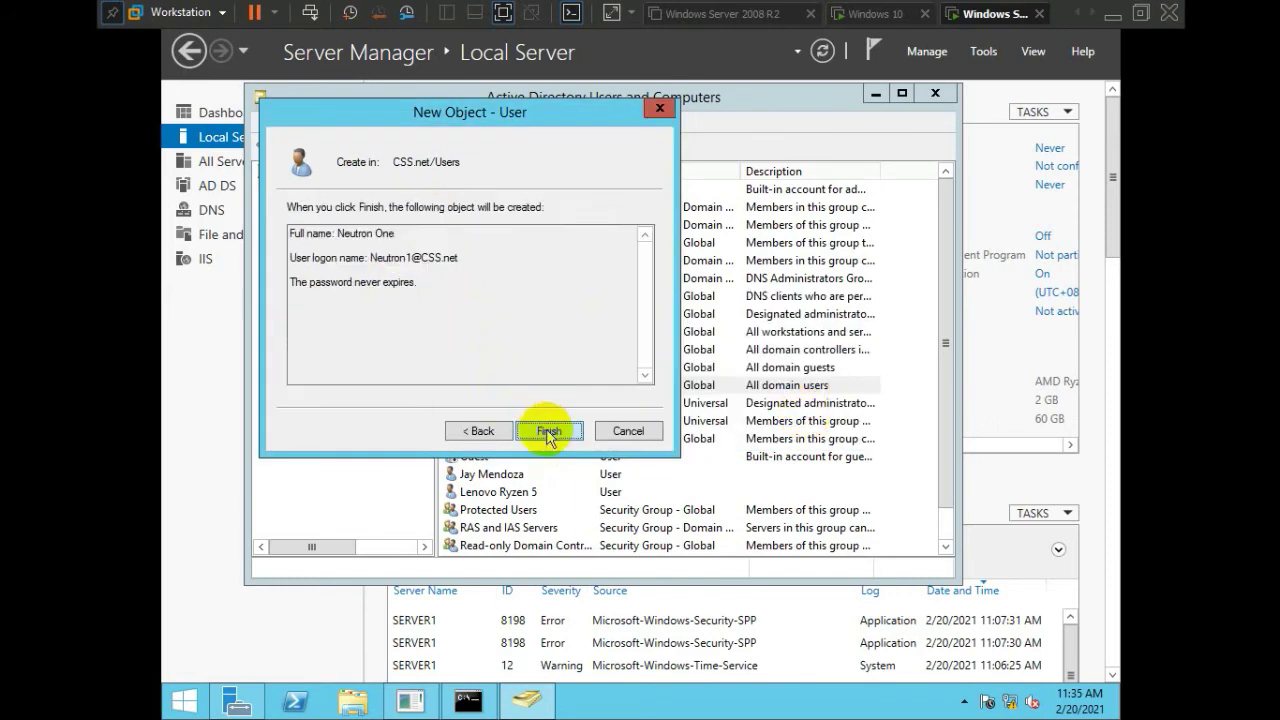
left_click(547, 431)
left_click(560, 474)
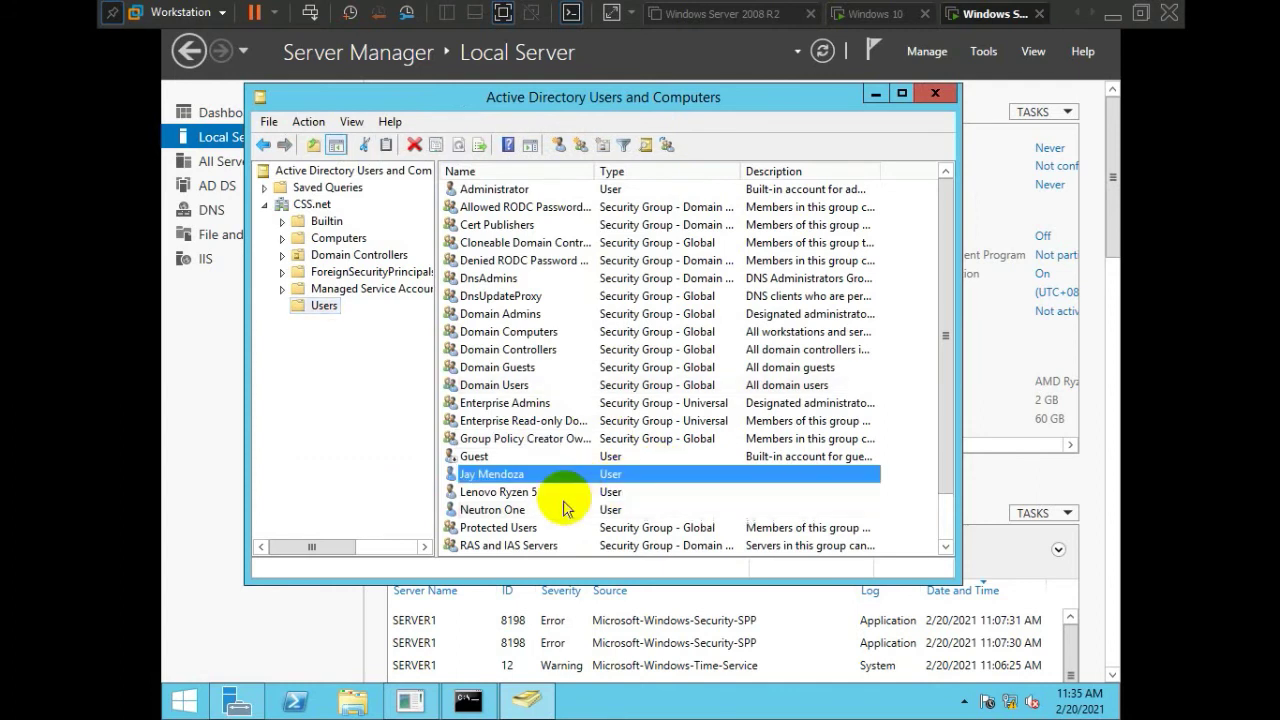
left_click(560, 509)
left_click(560, 476, "ctrl")
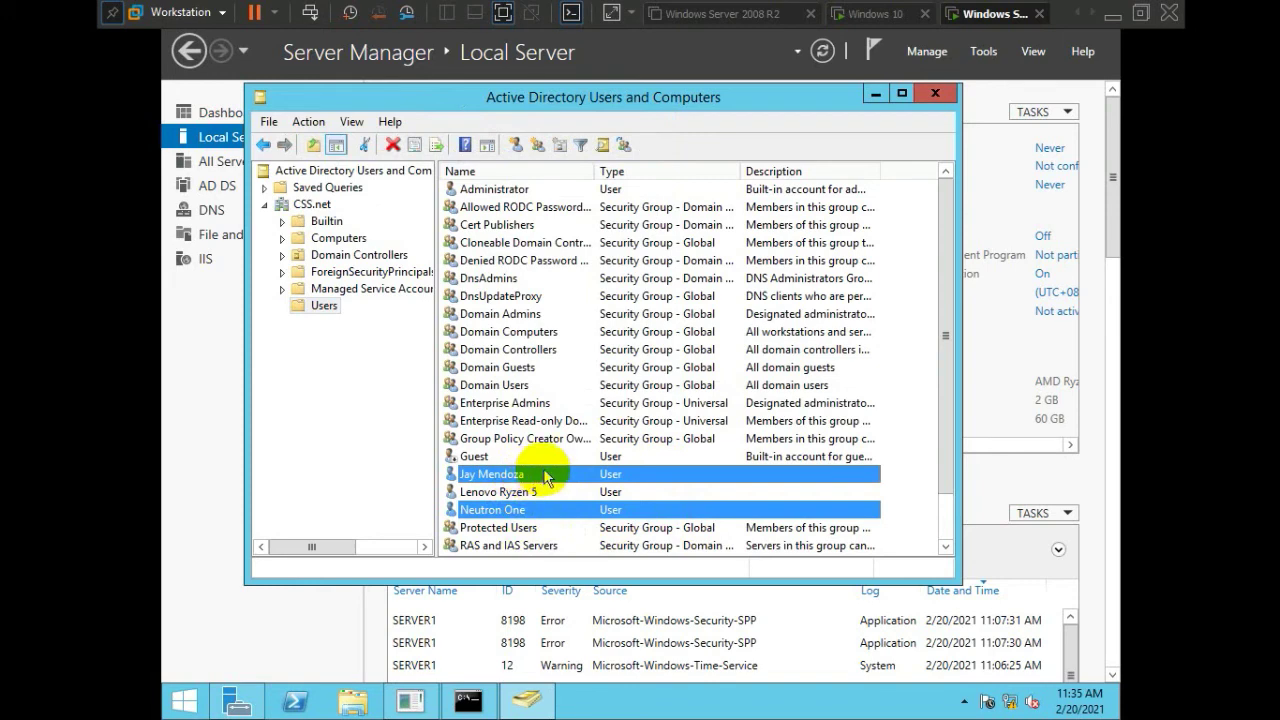
left_click(314, 392)
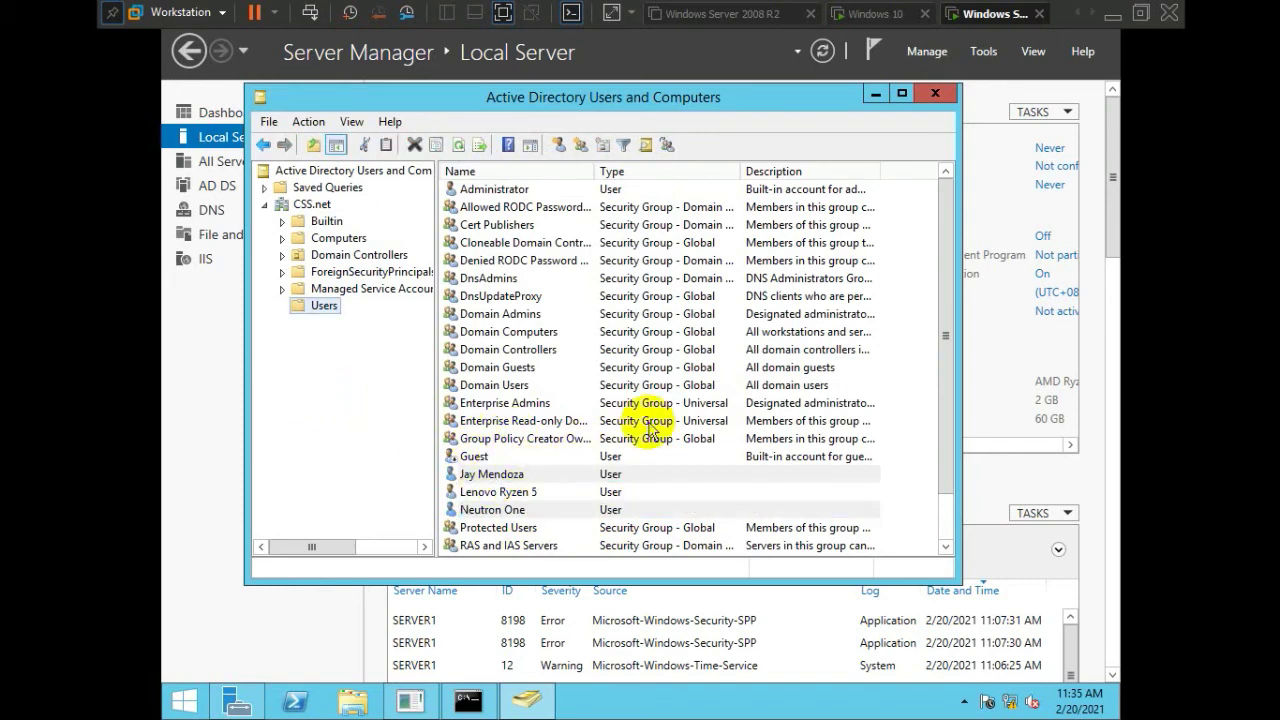
left_click(500, 476)
left_click(500, 511)
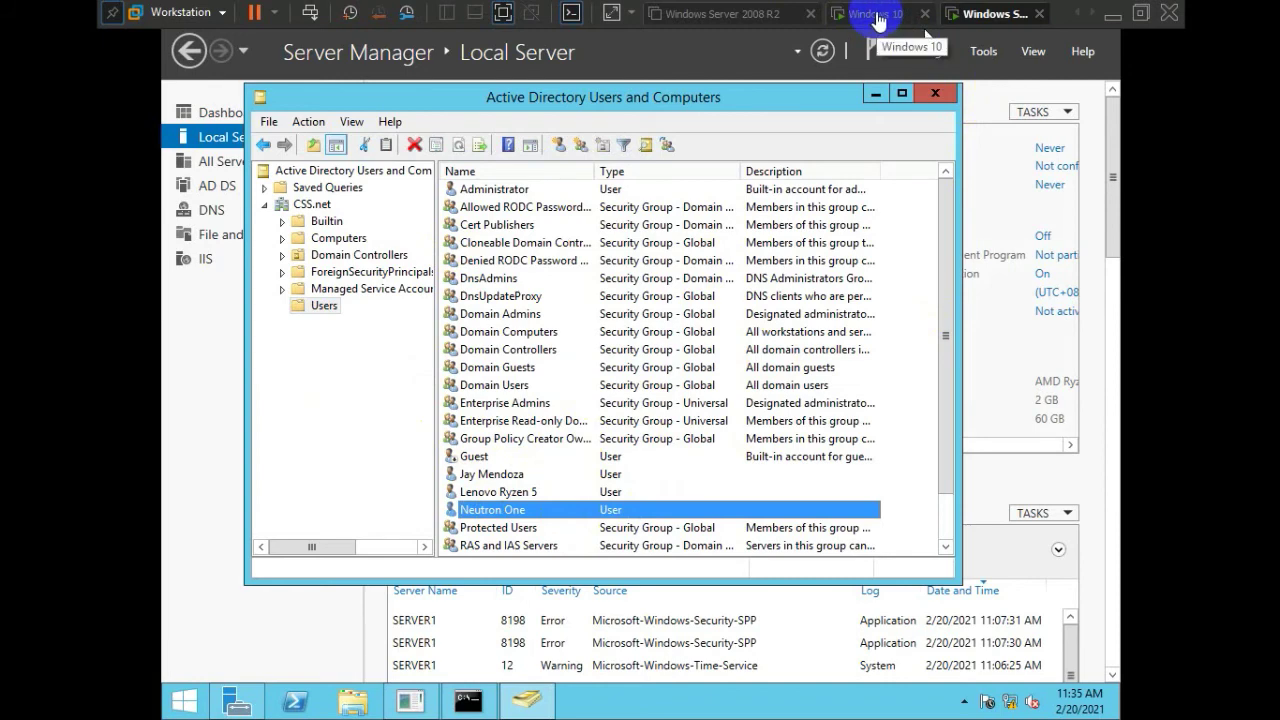
In the Windows 10 VM, use Switch account from the Start menu's user icon
left_click(876, 18)
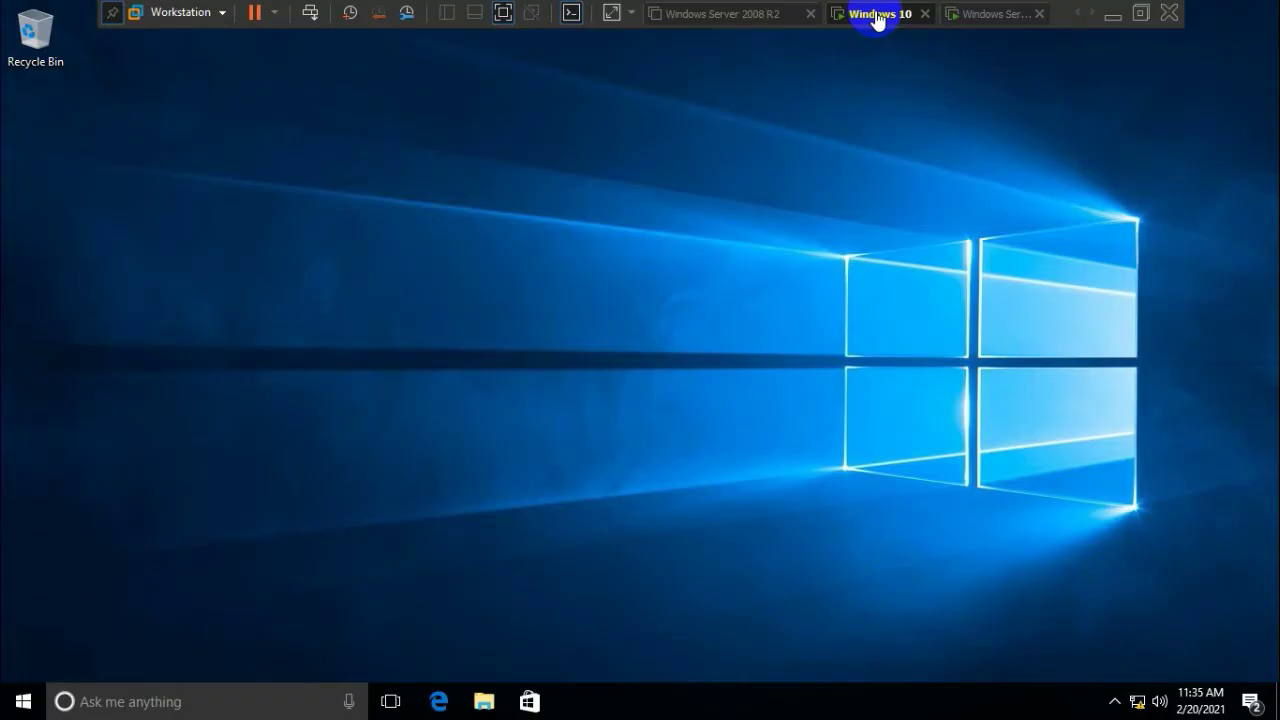
left_click(702, 265)
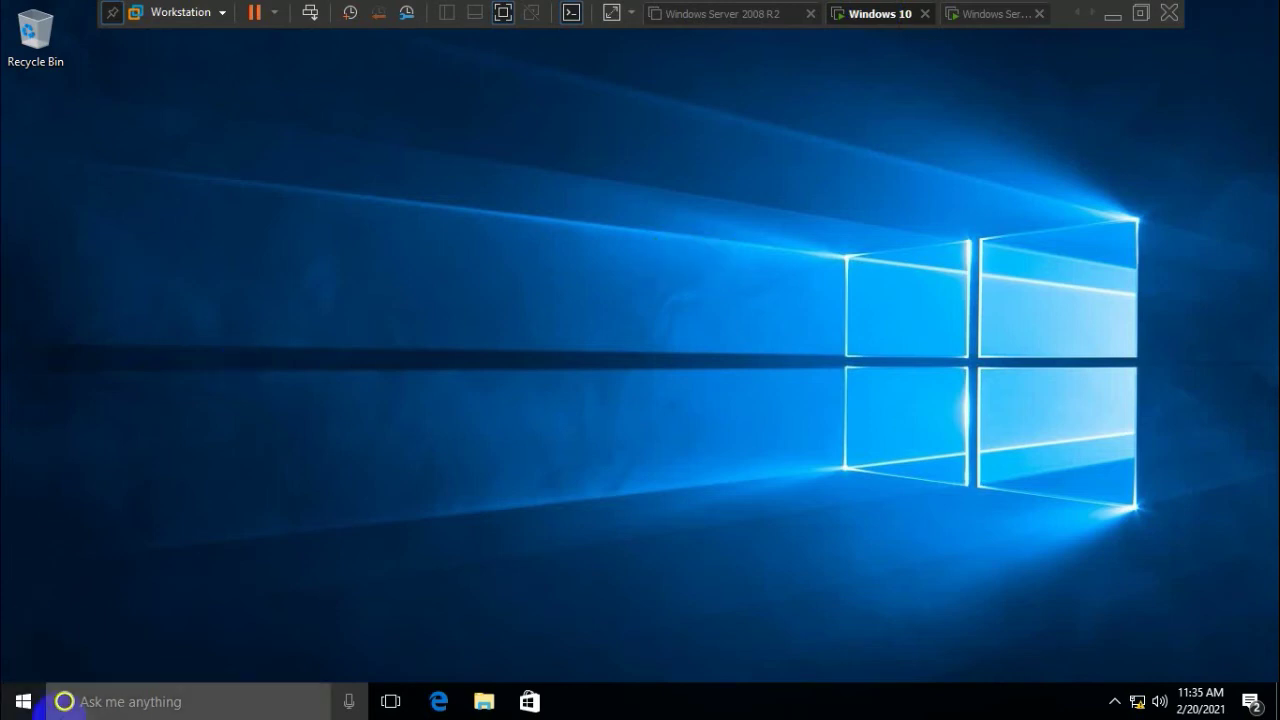
left_click(664, 349)
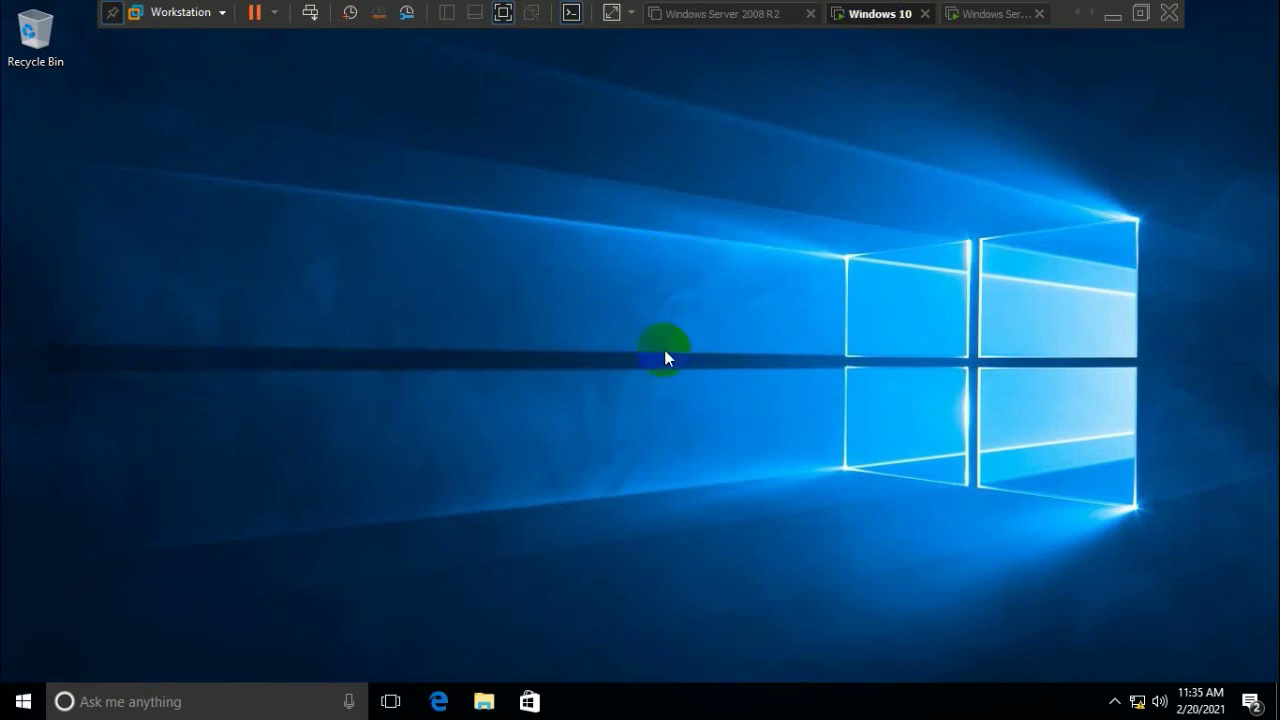
left_click(20, 698)
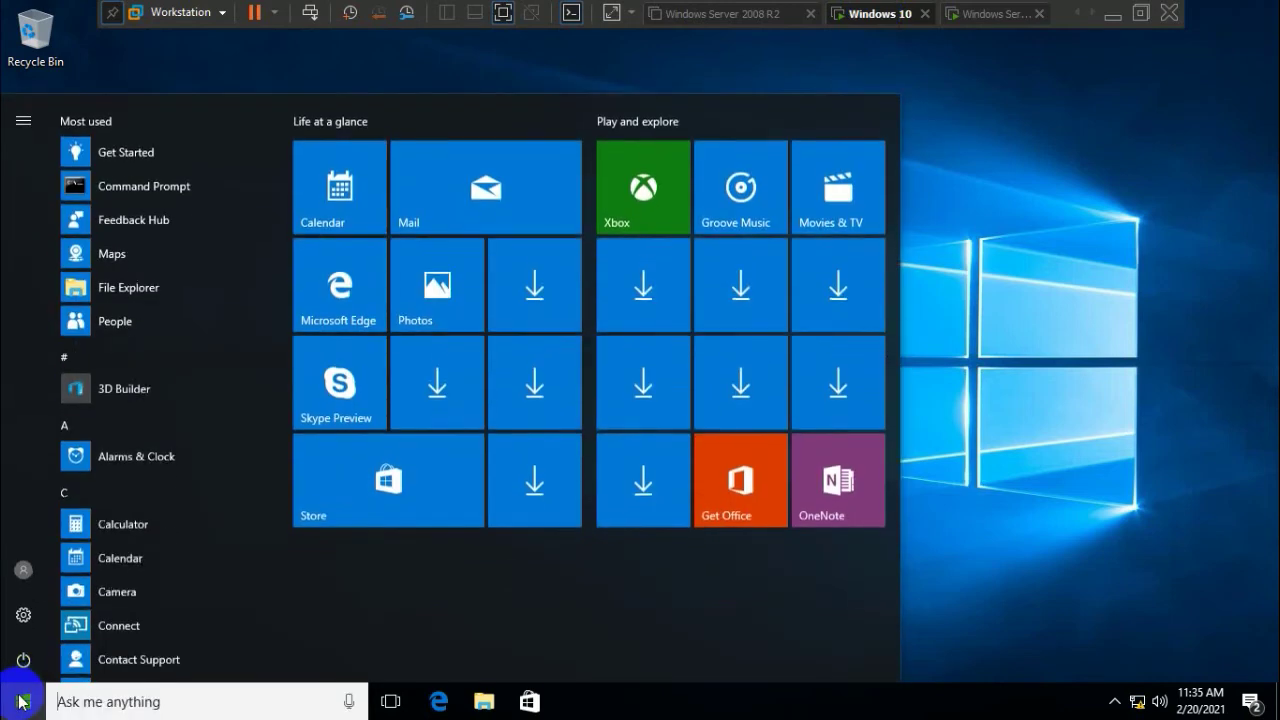
left_click(24, 576)
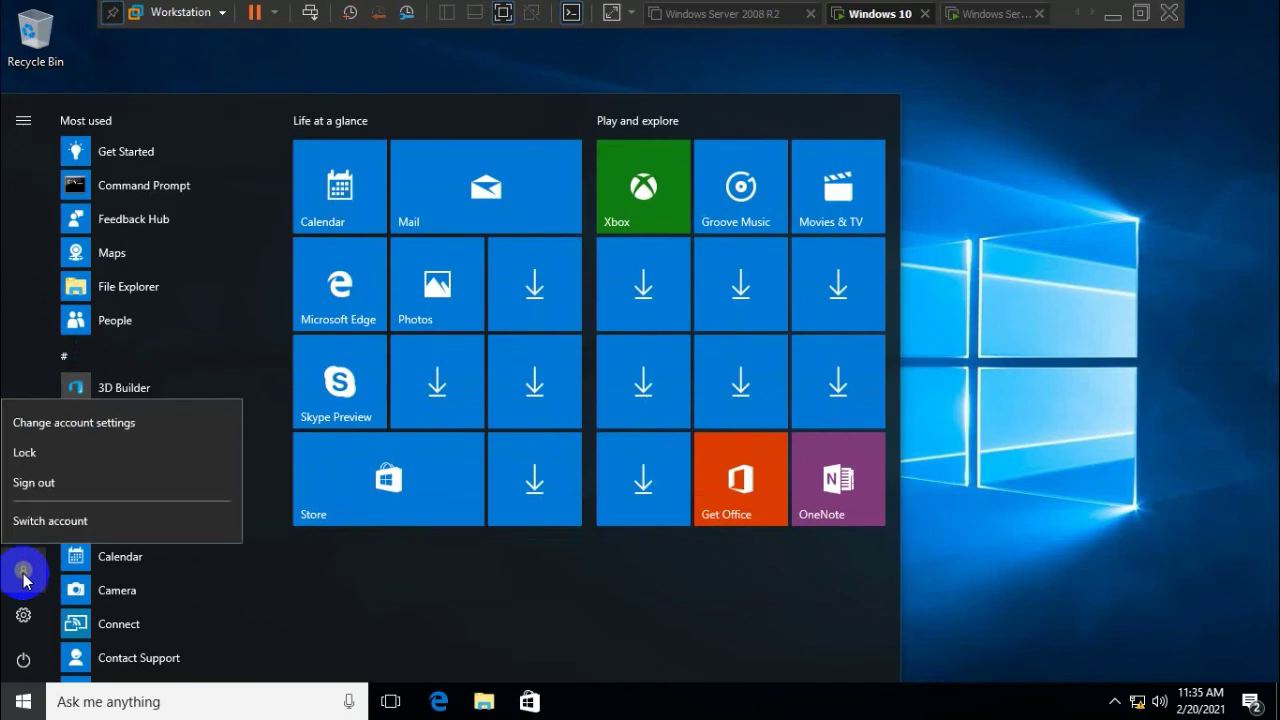
left_click(62, 522)
left_click(24, 702)
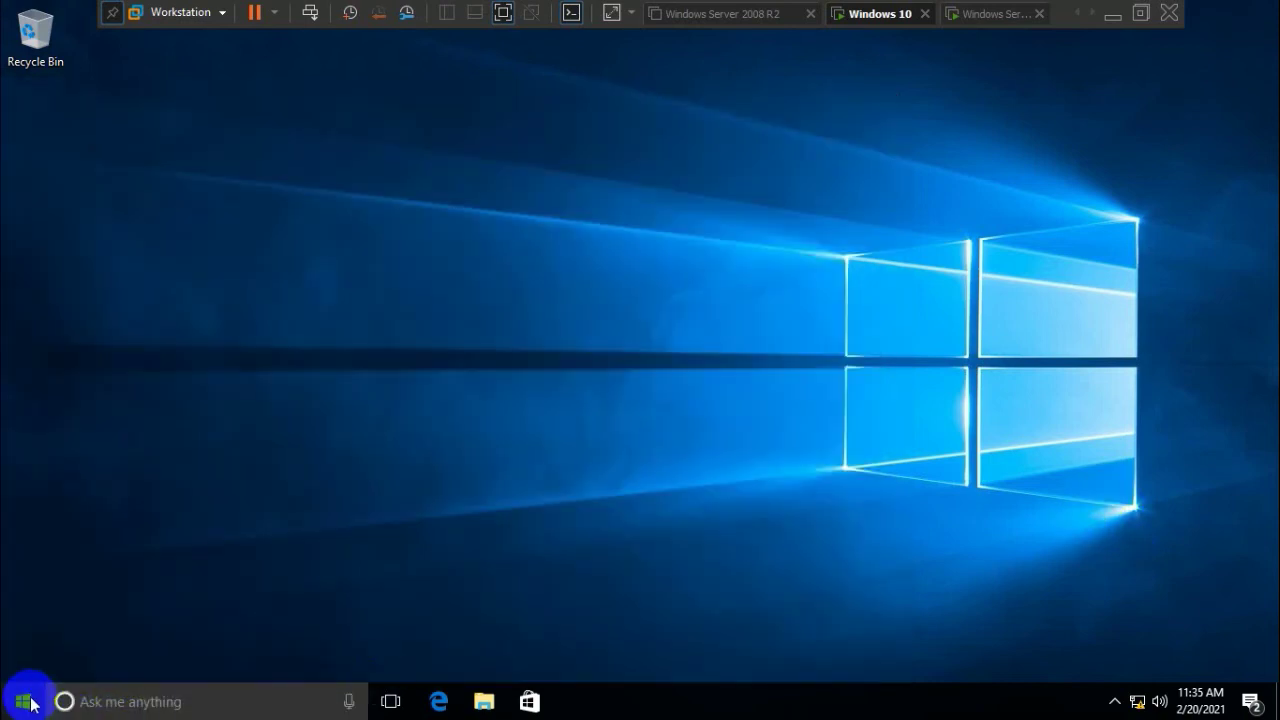
left_click(23, 571)
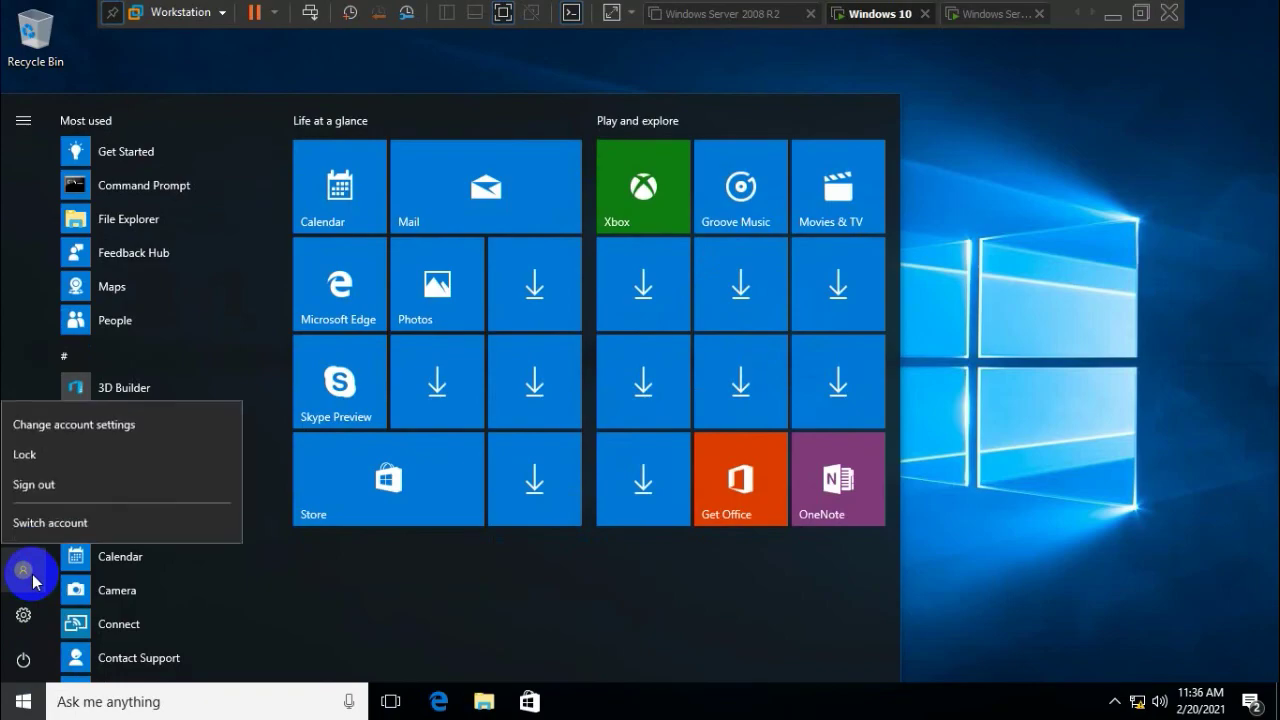
left_click(38, 528)
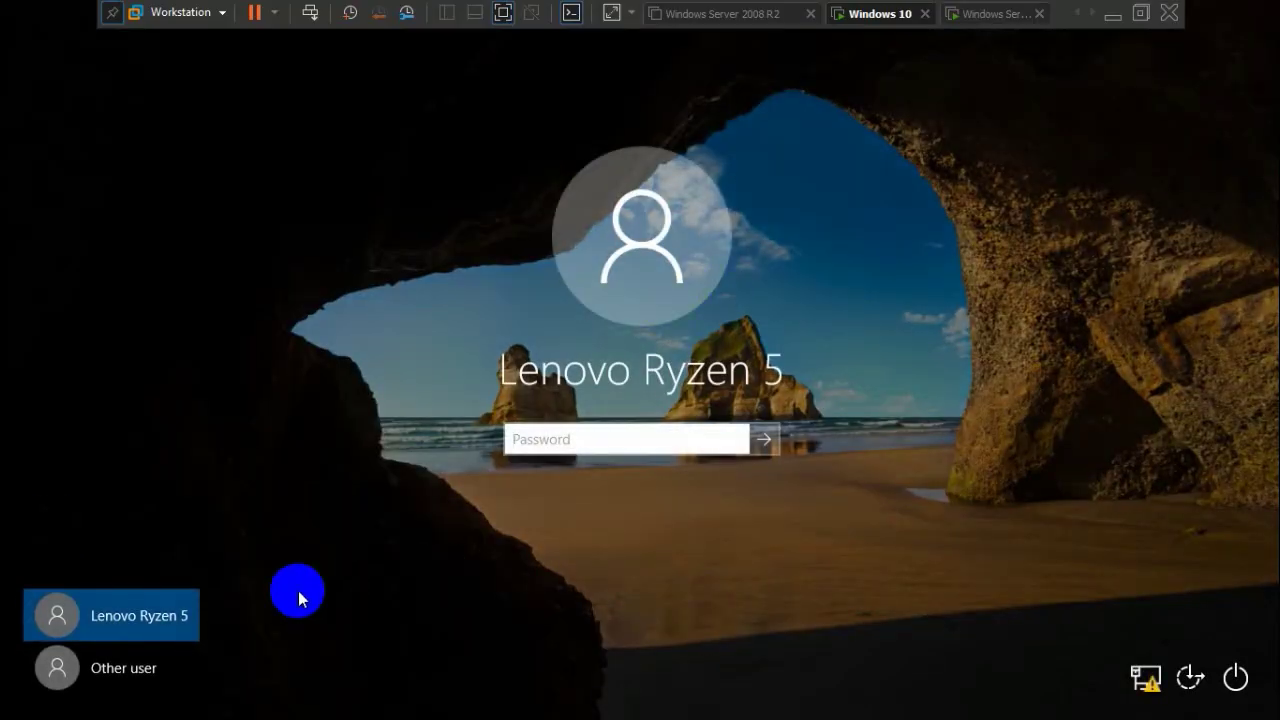
left_click(120, 678)
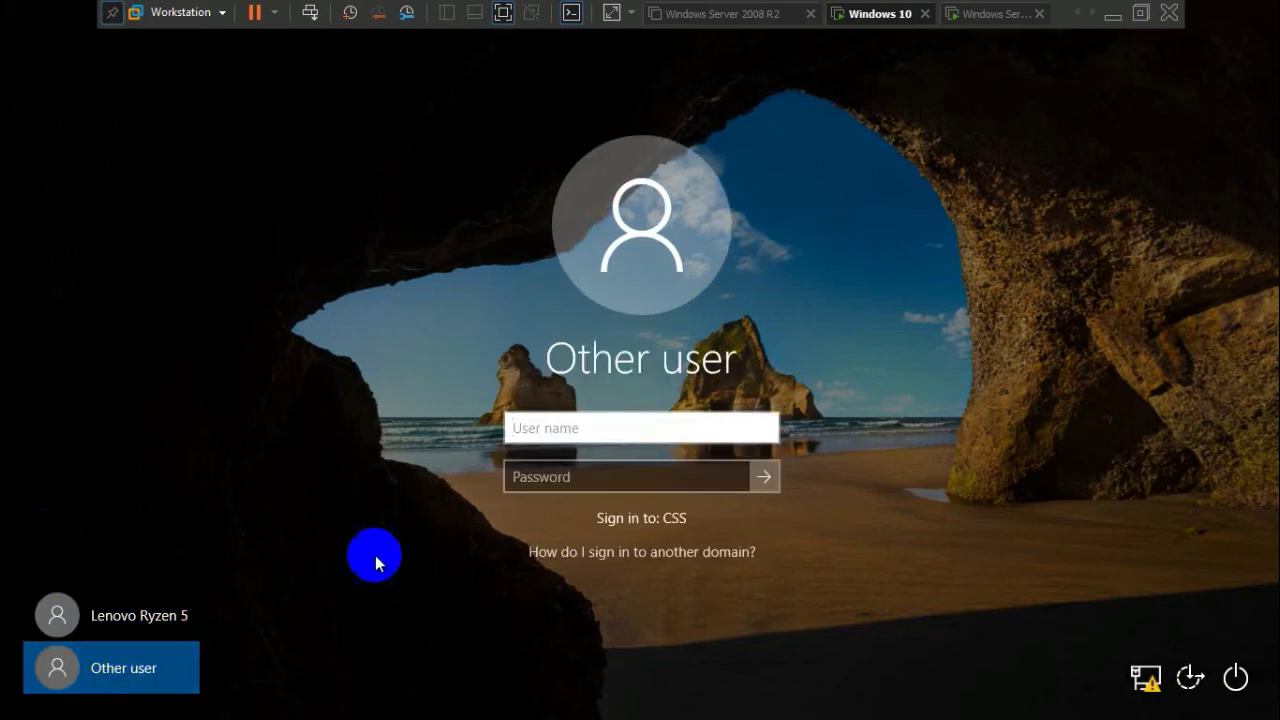
left_click(617, 428)
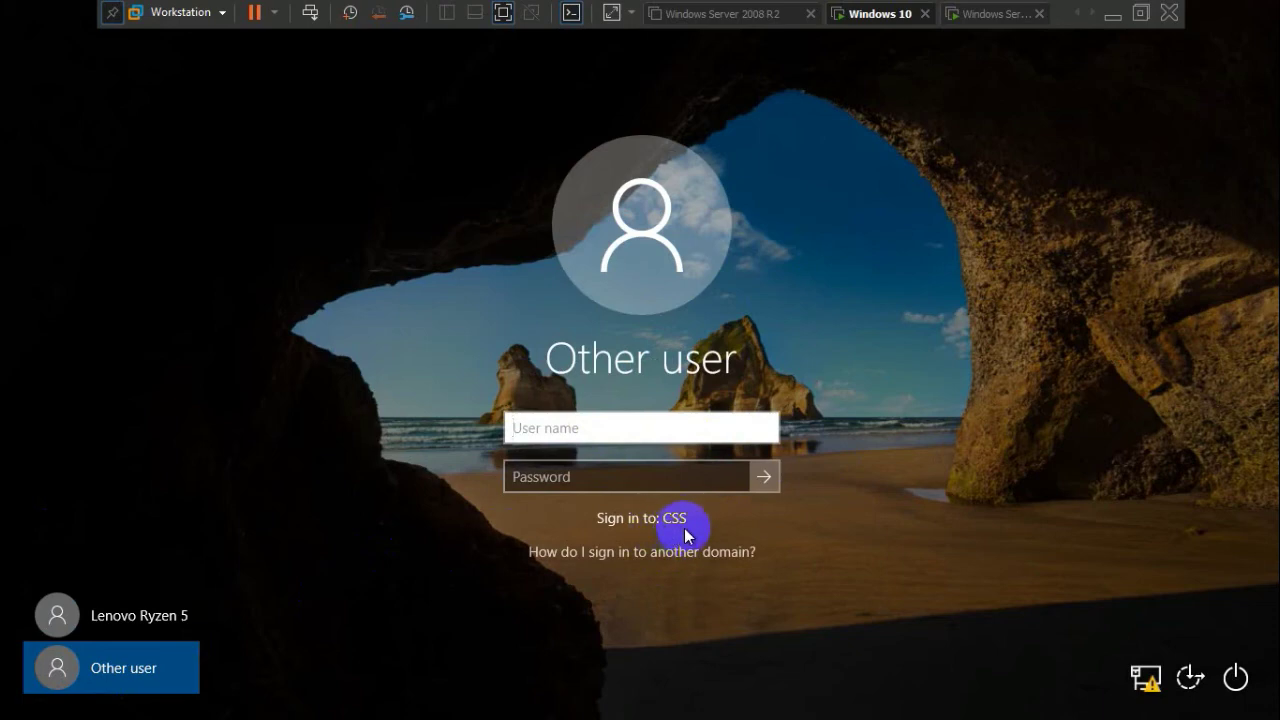
left_click(577, 430)
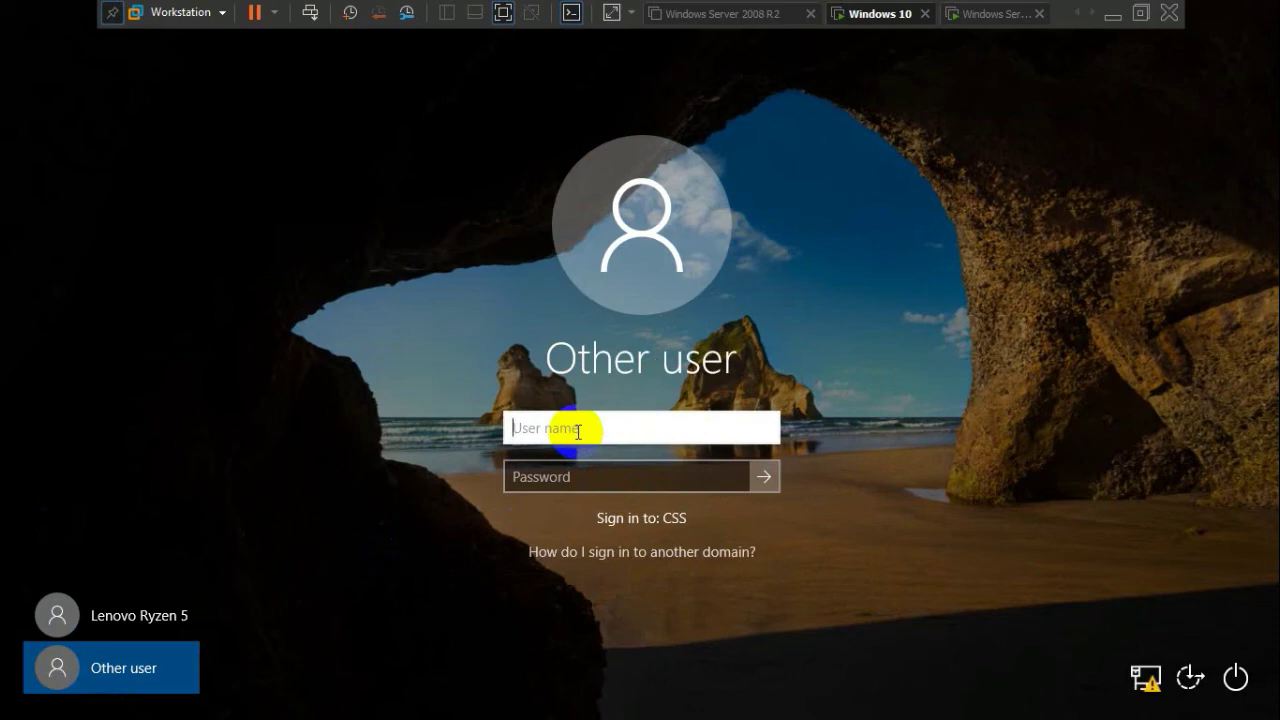
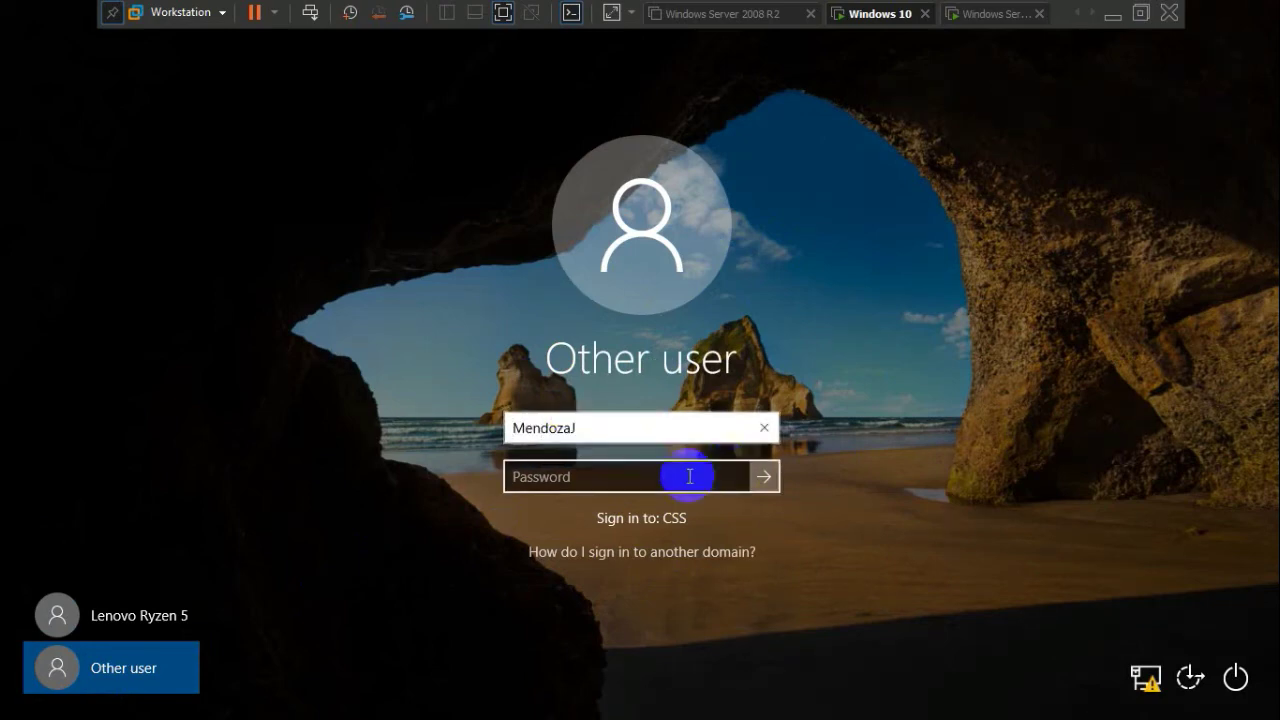
left_click(615, 478)
type("•••••")
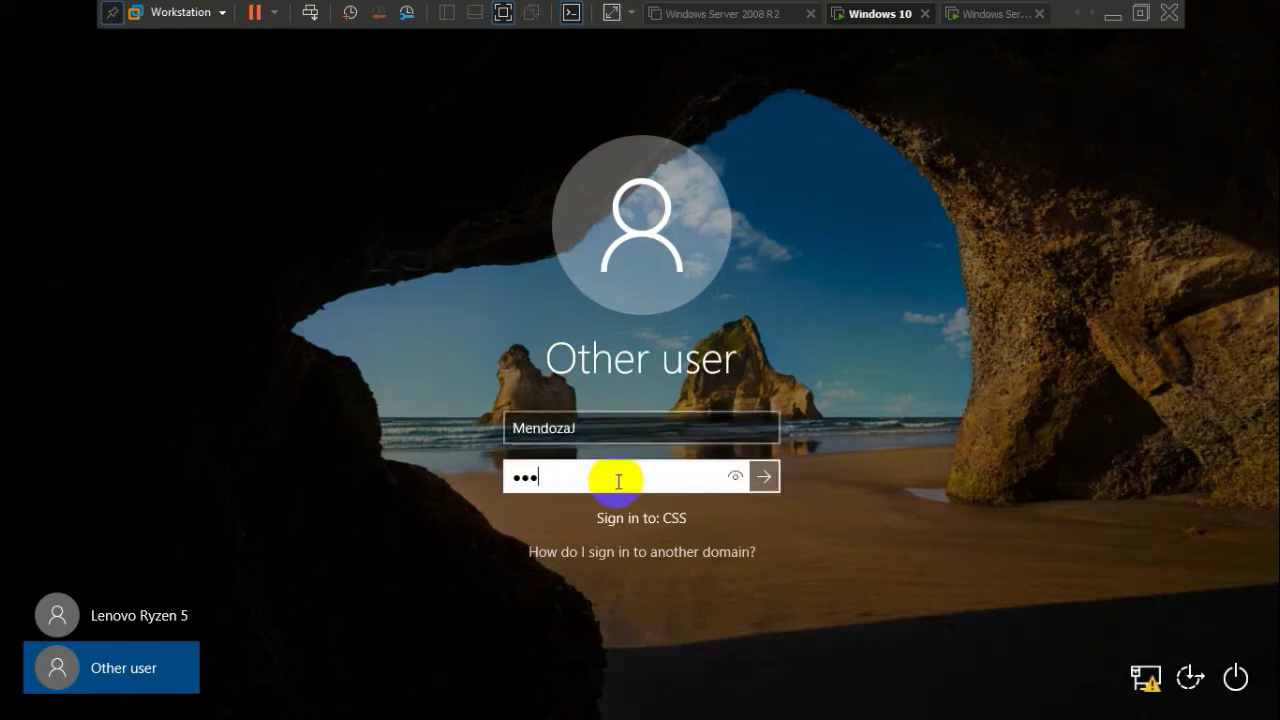
type("••••")
left_click(763, 477)
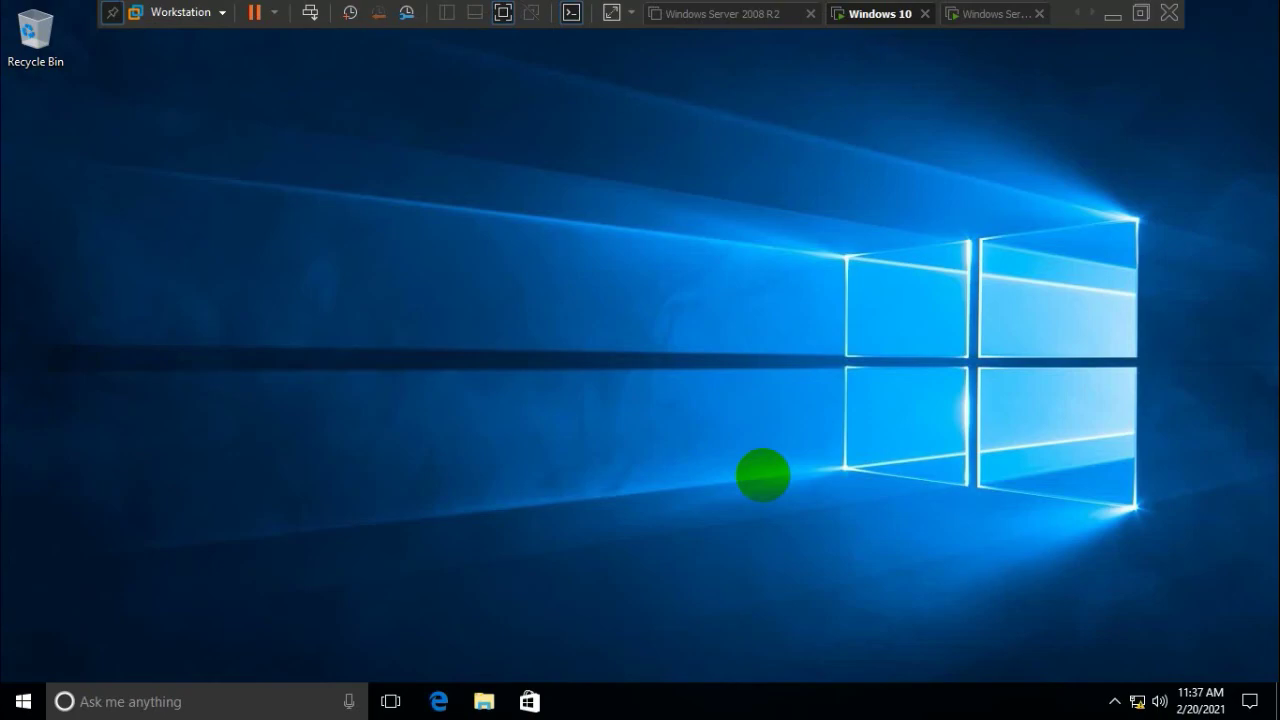
Review the domain's user accounts in Active Directory on the Windows Server VM
left_click(986, 16)
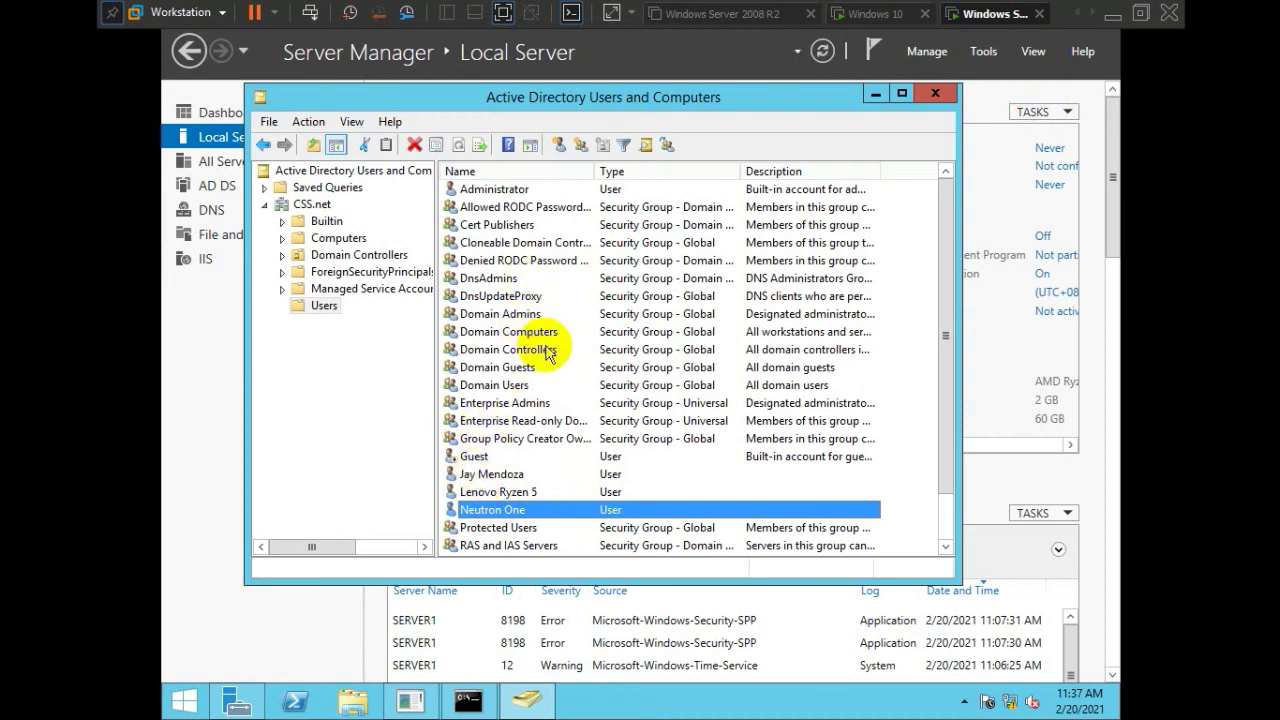
scroll(543, 360, "down", 1)
scroll(565, 410, "up", 1)
scroll(590, 425, "down", 1)
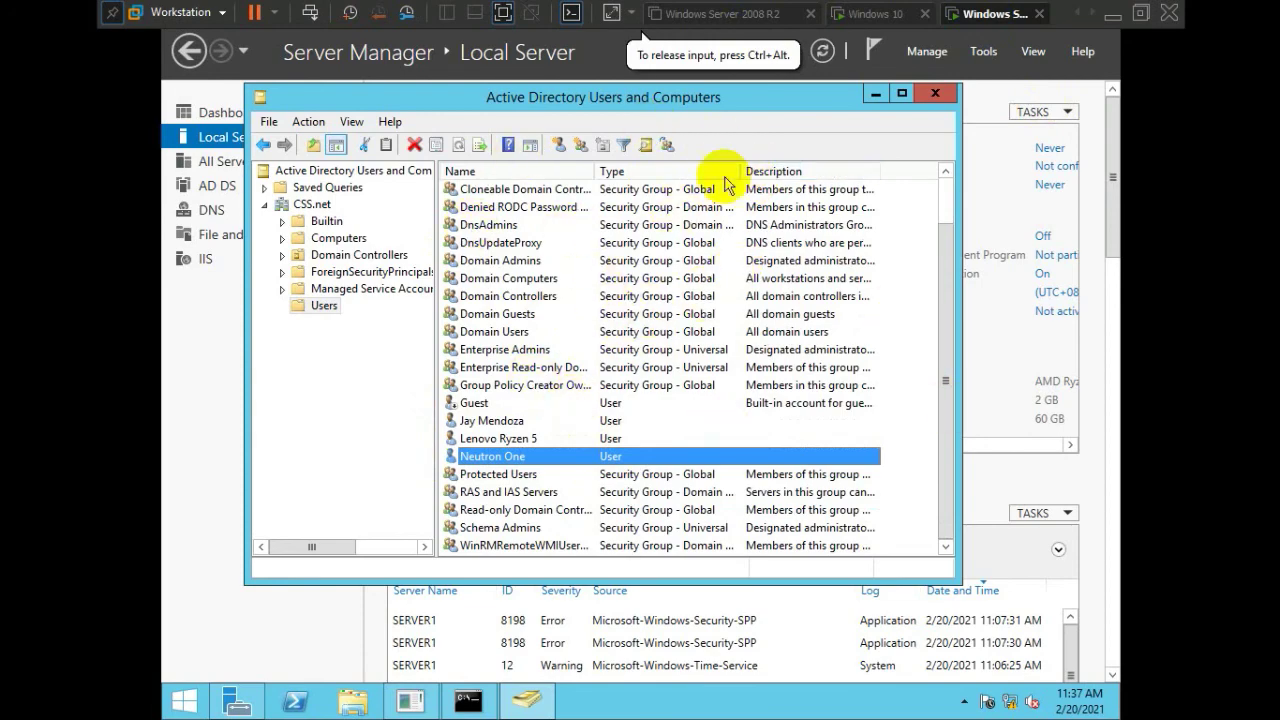
Return to the Windows 10 VM and show the Start menu's account options
left_click(880, 14)
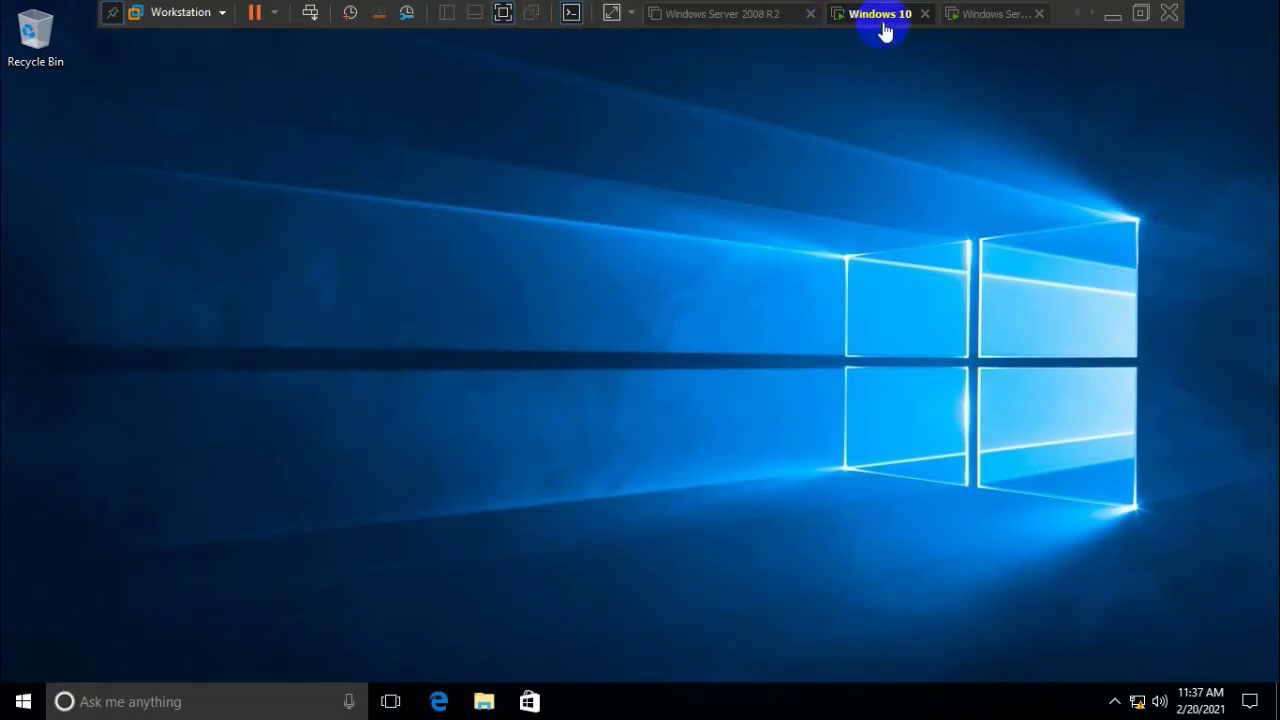
left_click(23, 698)
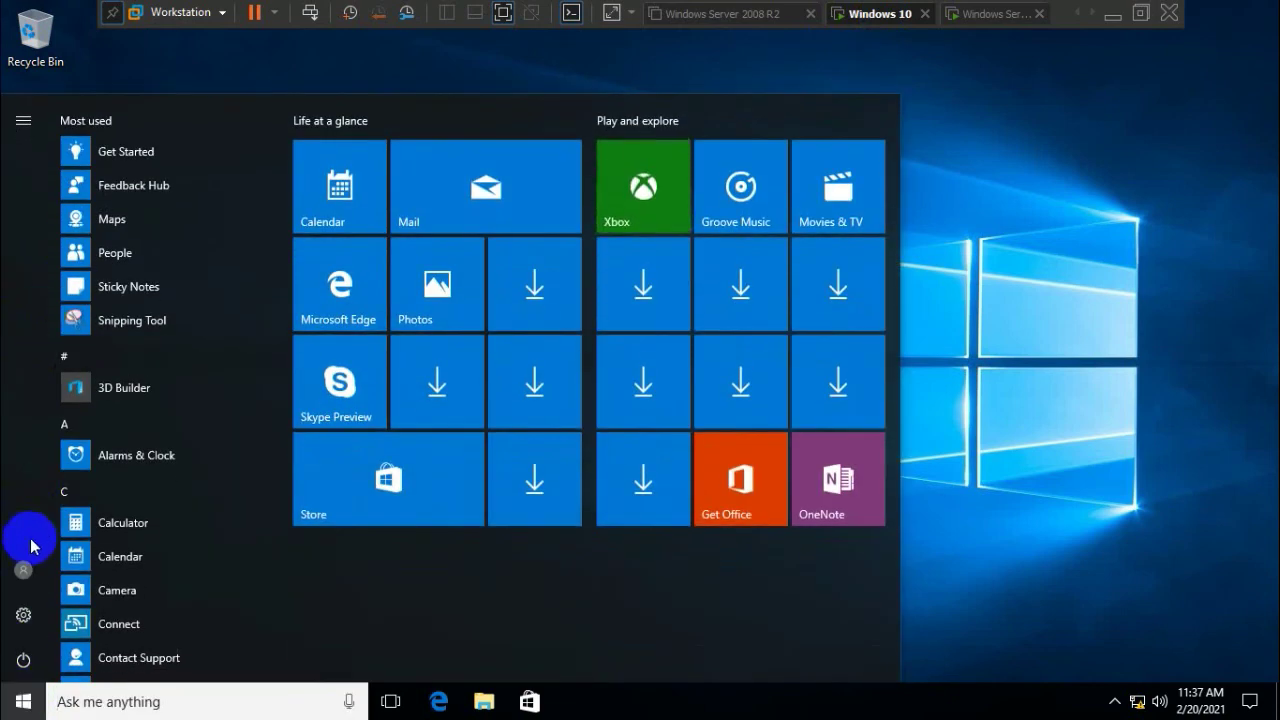
left_click(23, 569)
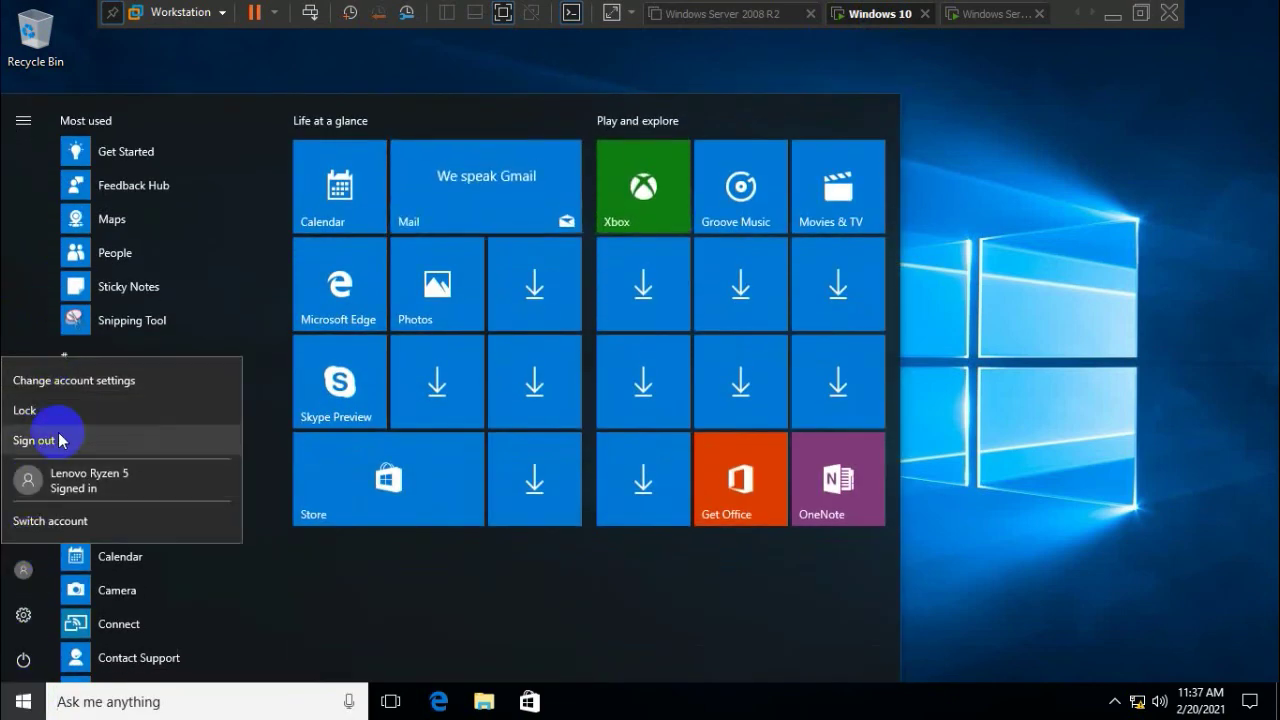
Check This PC's system properties for Client1 in domain CSS.net, then close both windows
left_click(1063, 455)
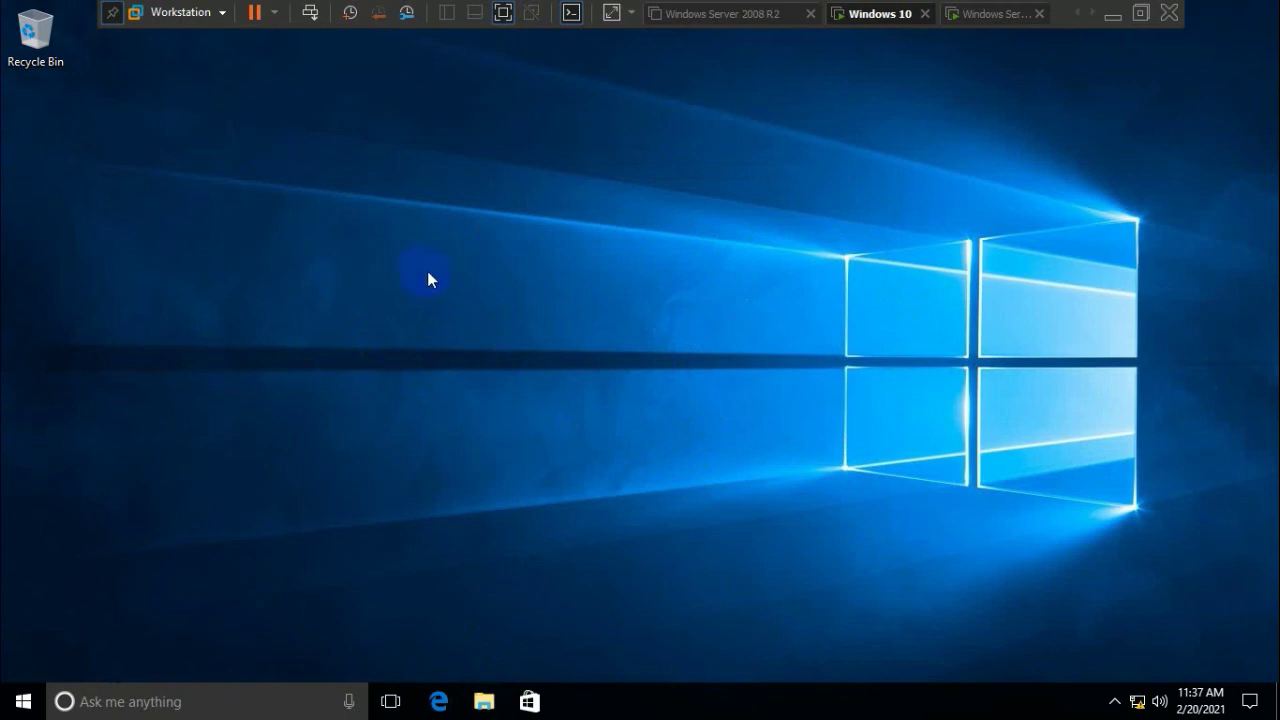
key("super+e")
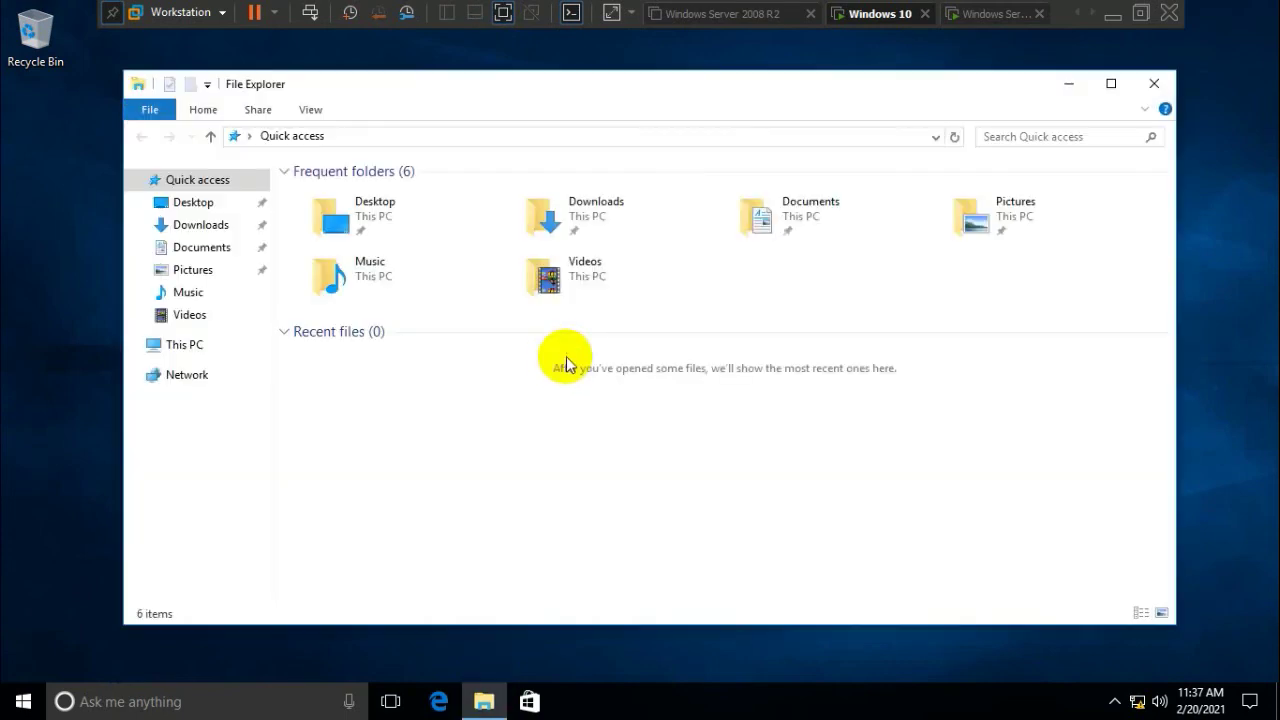
left_click(189, 346)
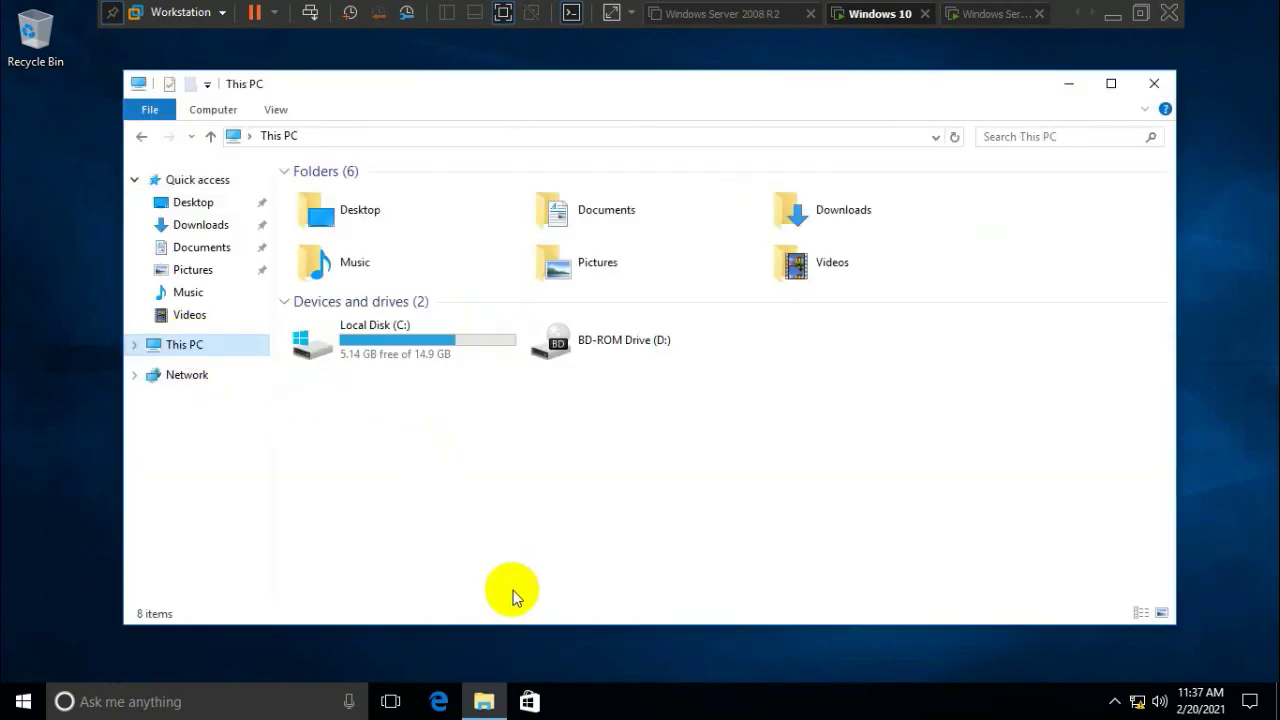
right_click(192, 346)
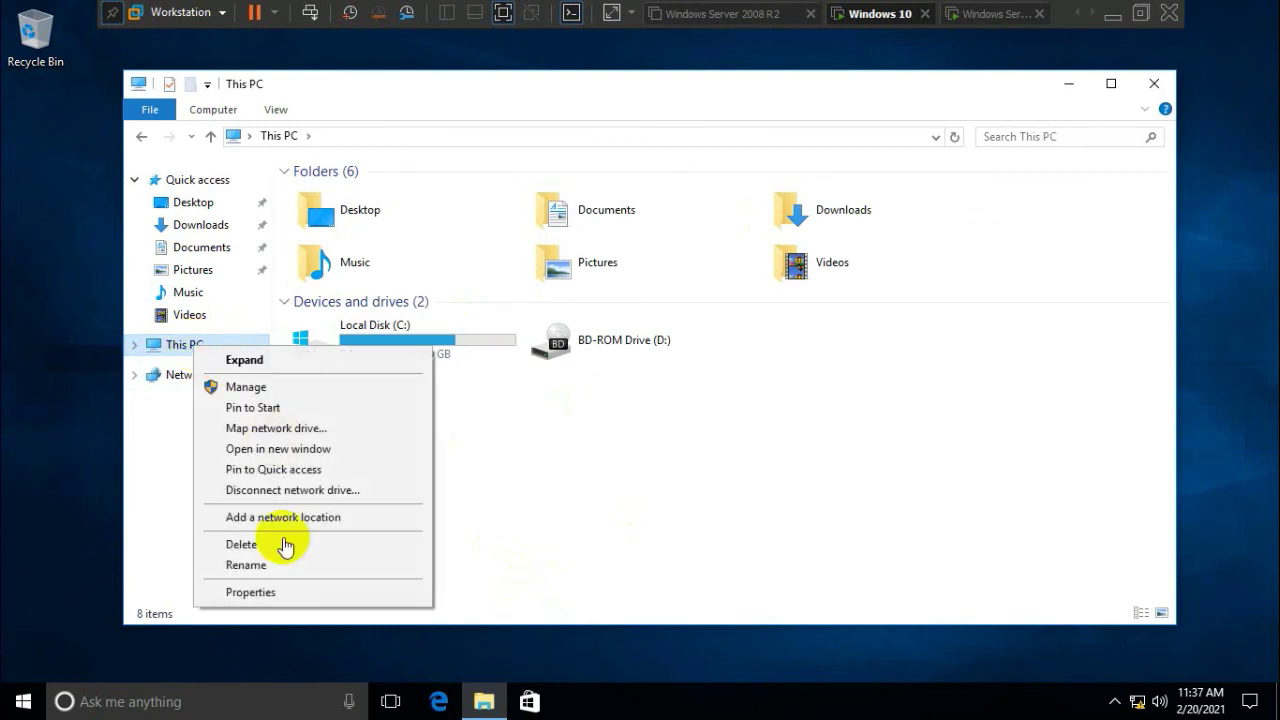
left_click(287, 593)
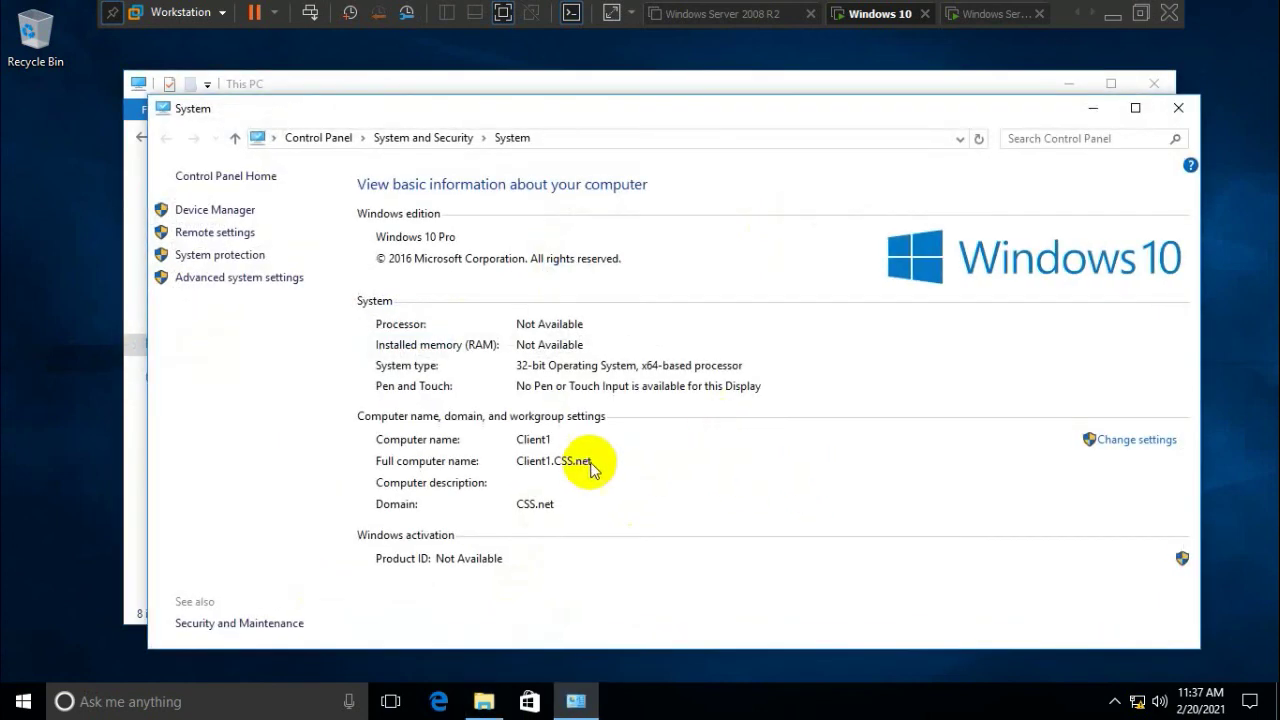
left_click(1179, 110)
left_click(1155, 84)
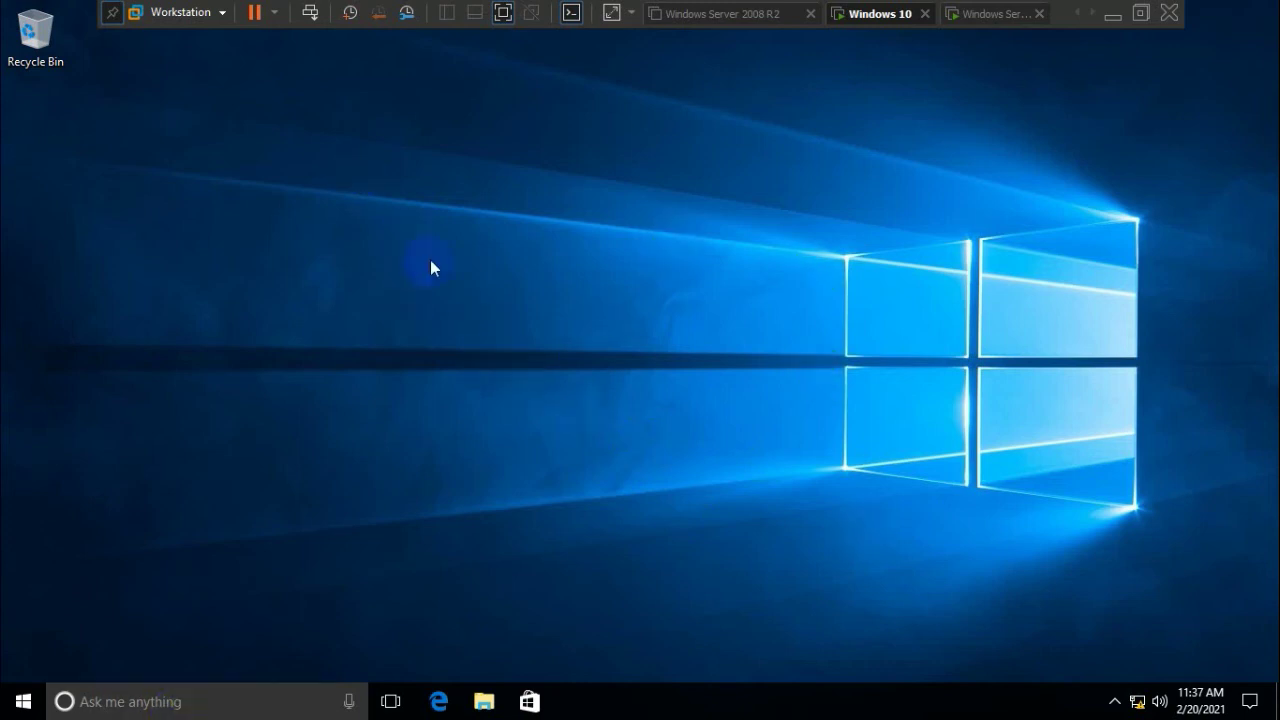
Switch account from the Start menu and choose Other user on the sign-in screen
left_click(24, 702)
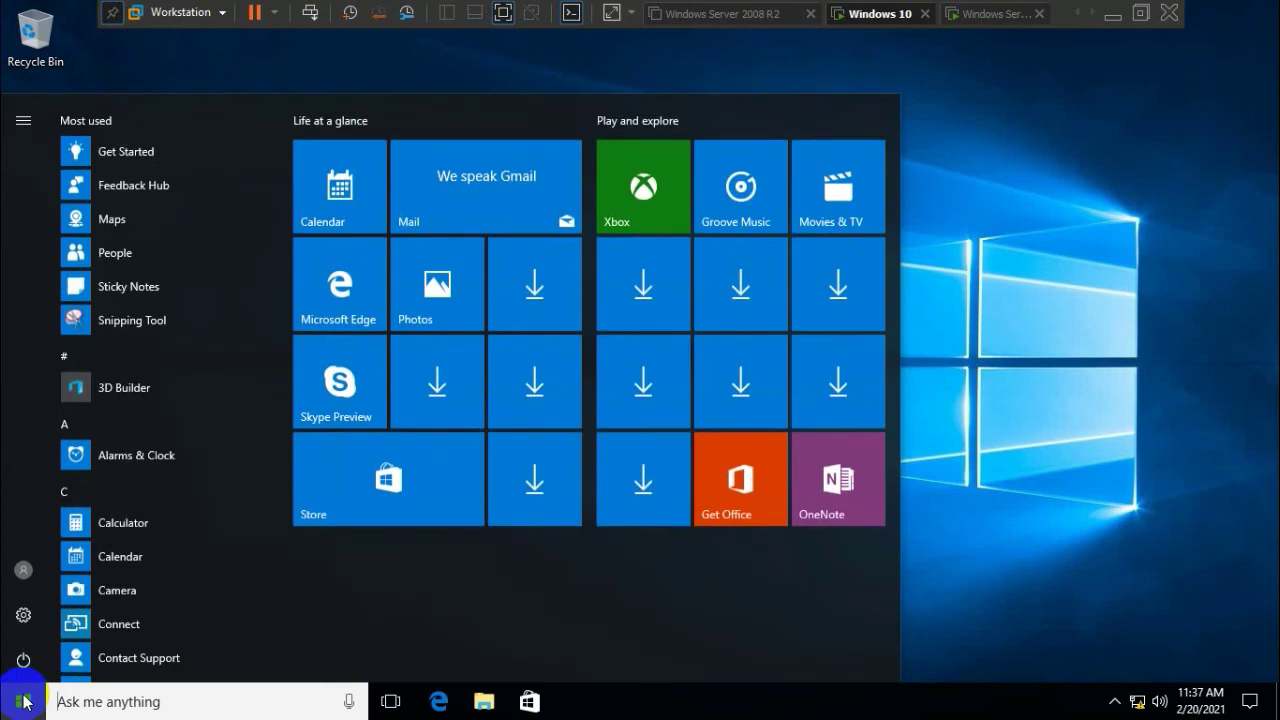
left_click(24, 572)
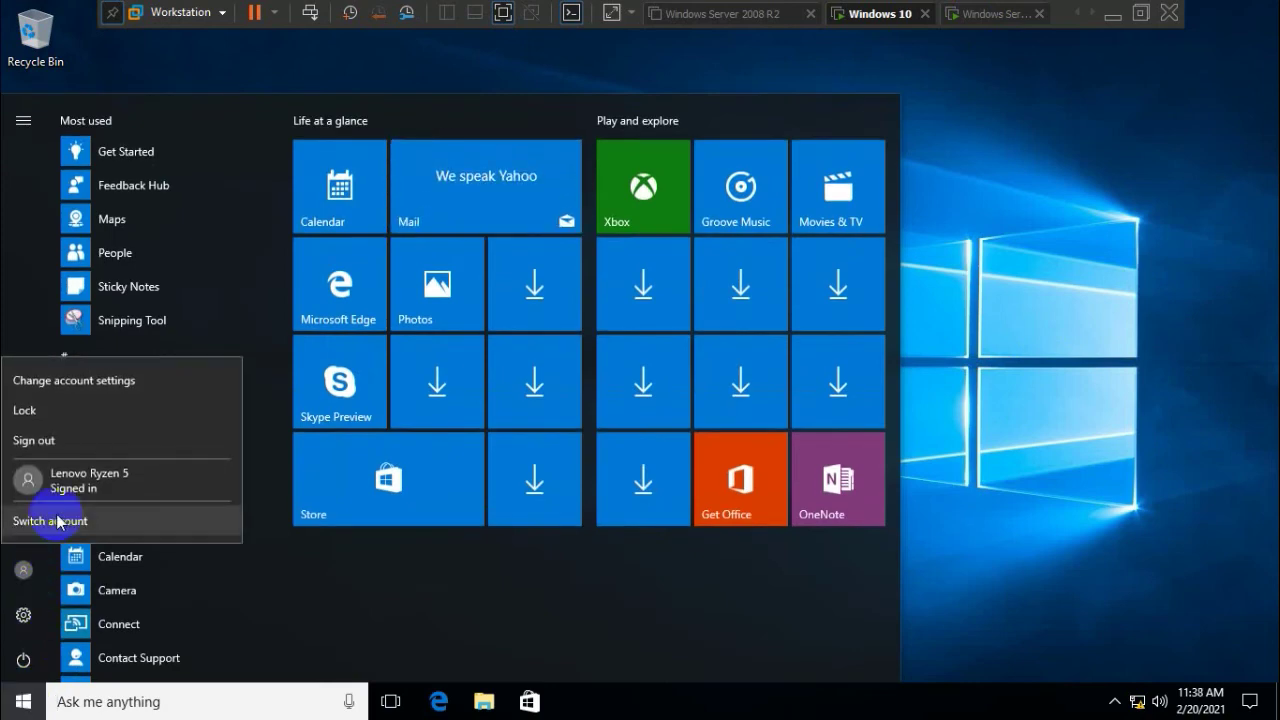
left_click(62, 522)
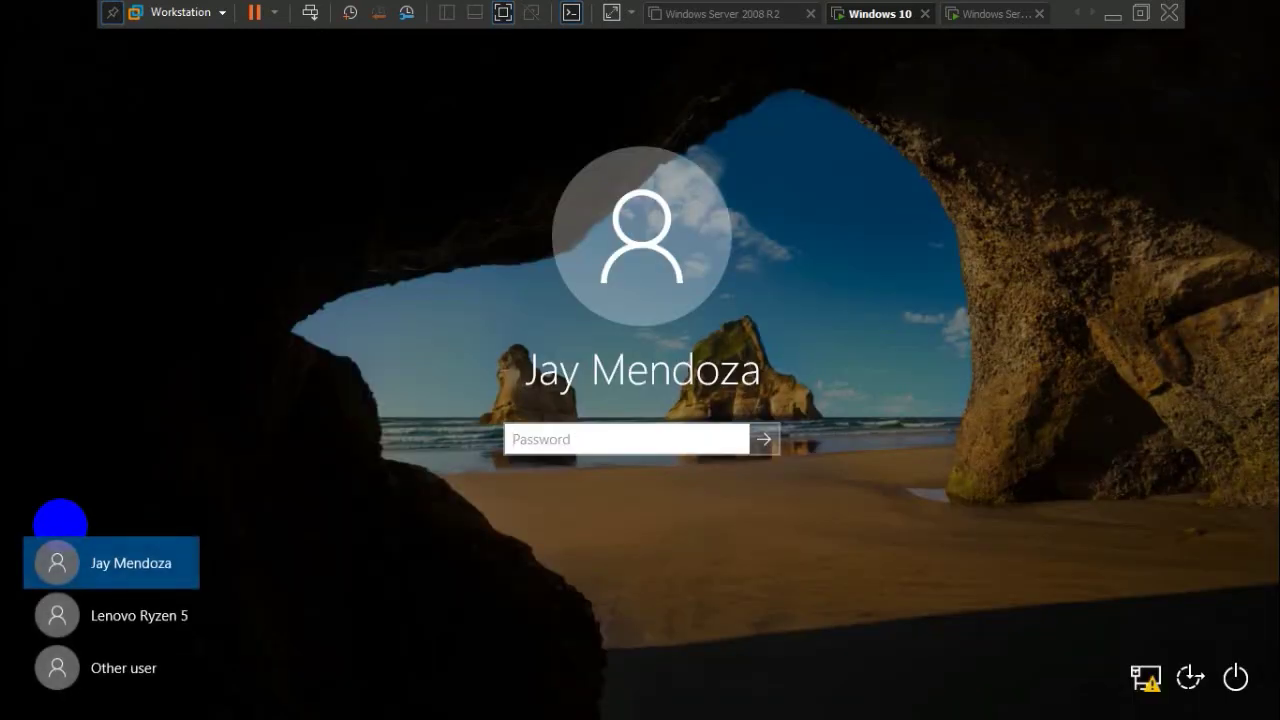
left_click(139, 583)
left_click(130, 673)
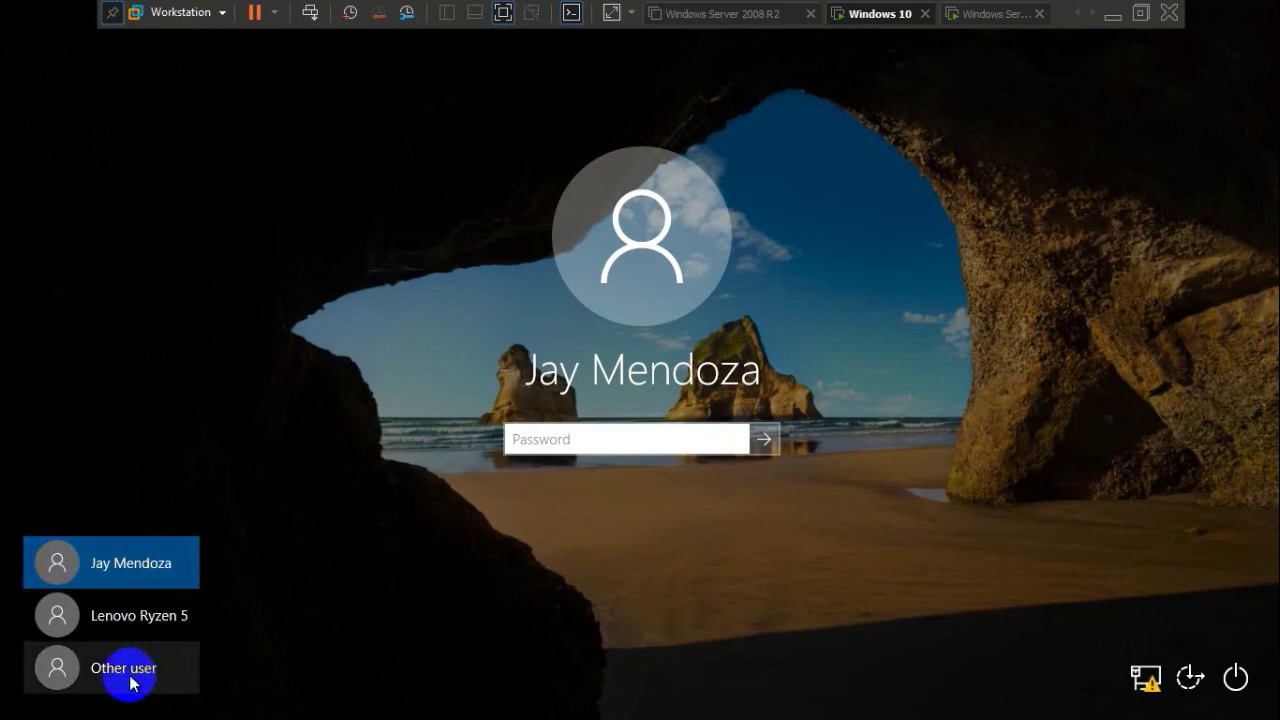
Enter user name Neutro and the account's password, then submit the sign-in
left_click(565, 476)
left_click(572, 430)
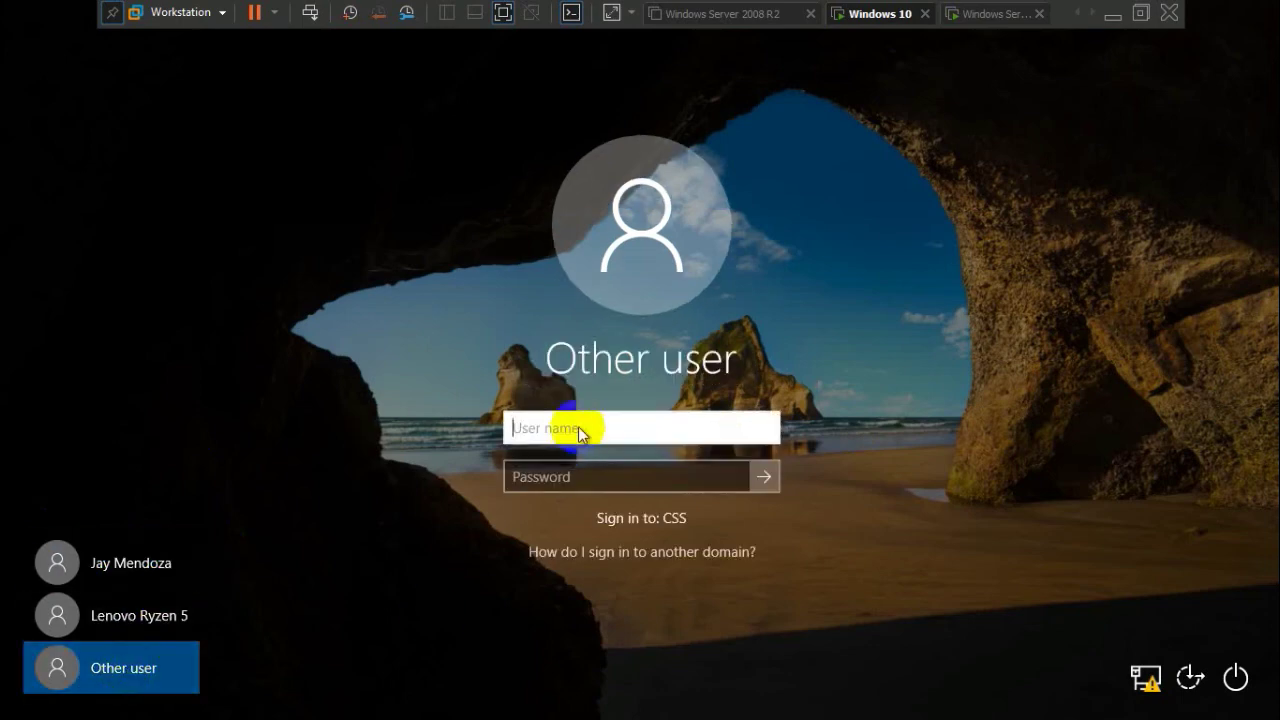
type("Neutron1")
left_click(614, 478)
type("•••")
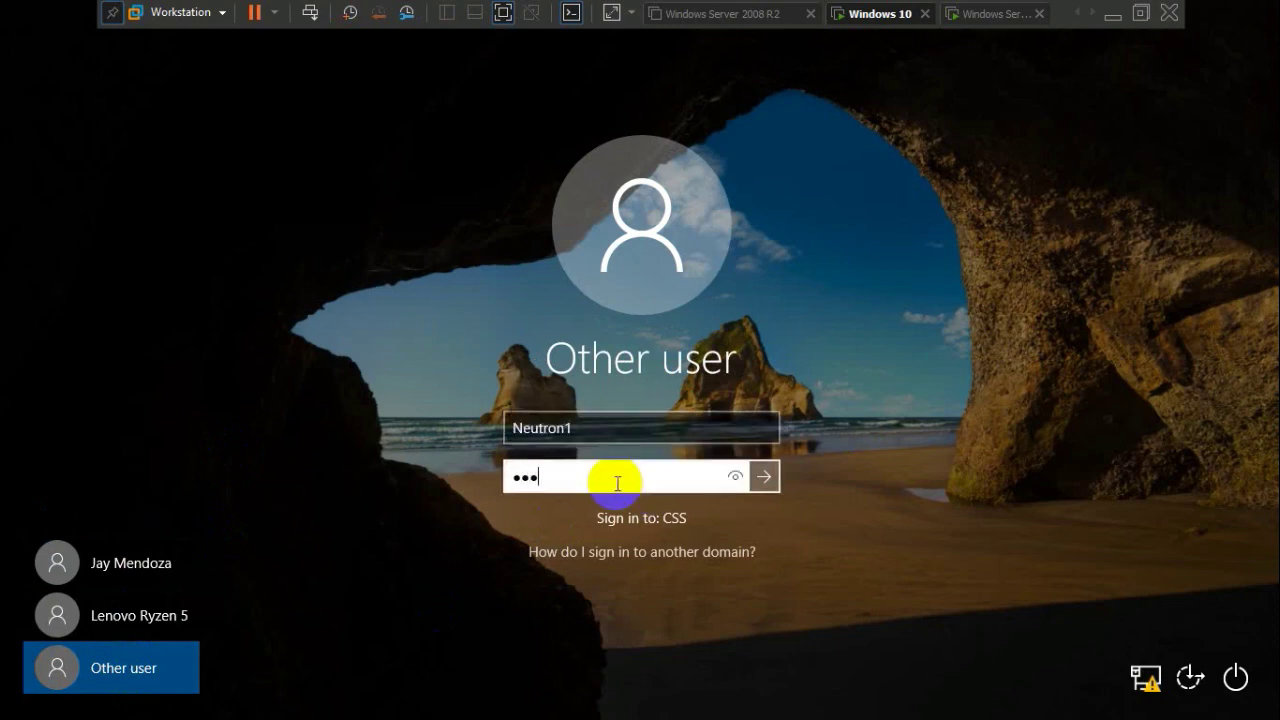
type("•••••••")
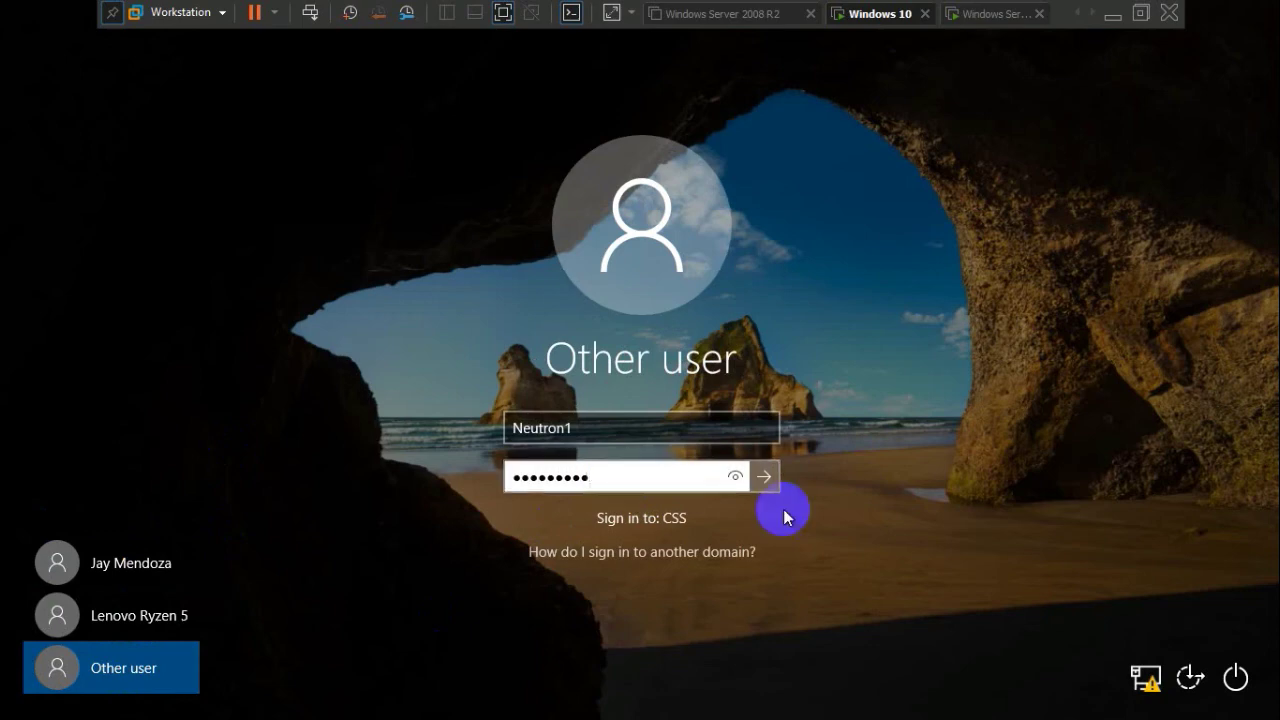
left_click(765, 478)
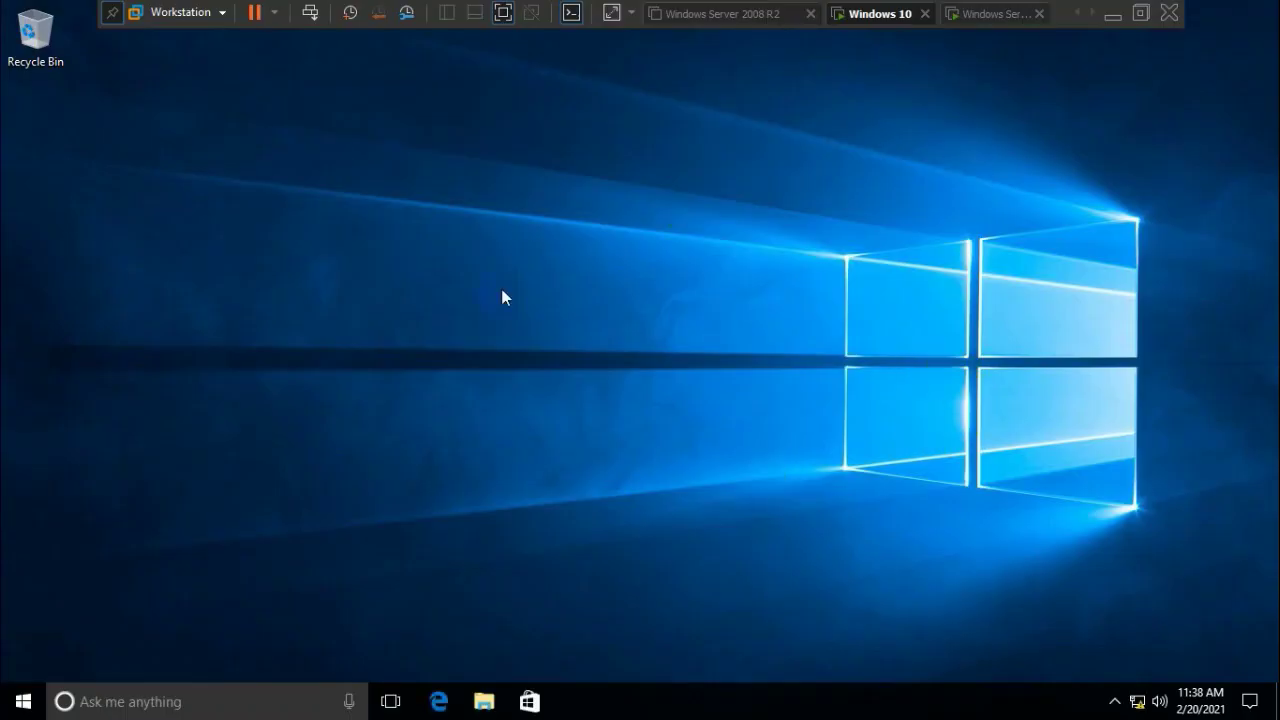
Create a new desktop folder named Neutron1
right_click(234, 184)
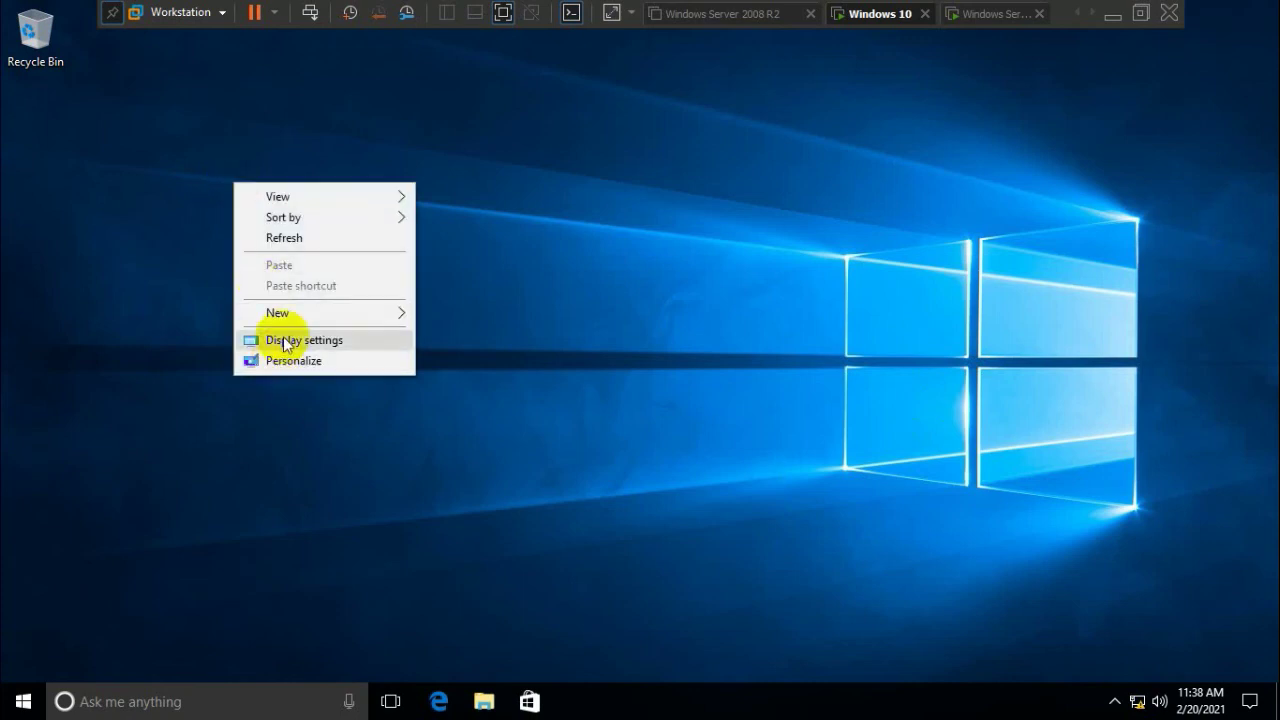
mouse_move(298, 313)
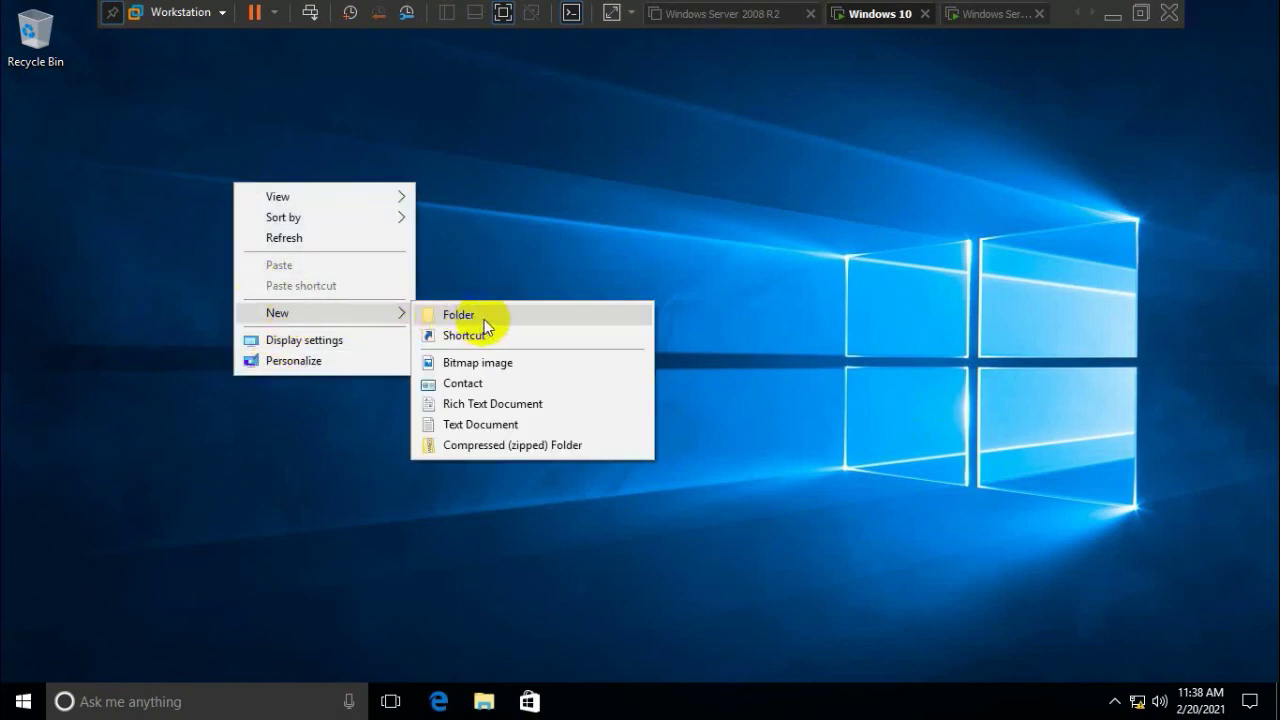
left_click(484, 316)
type("Neutorn1")
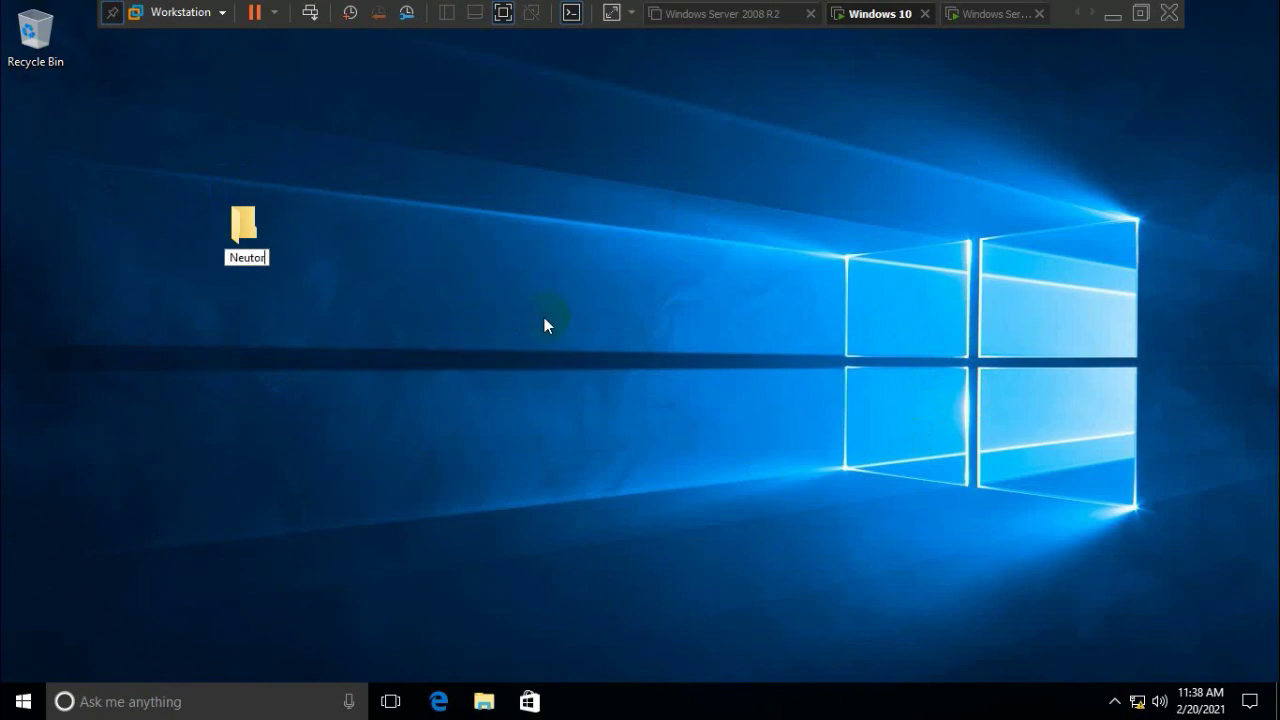
key("BackSpace")
key("BackSpace")
key("BackSpace")
key("BackSpace")
type("4on")
key("BackSpace")
key("BackSpace")
key("BackSpace")
type("ron1")
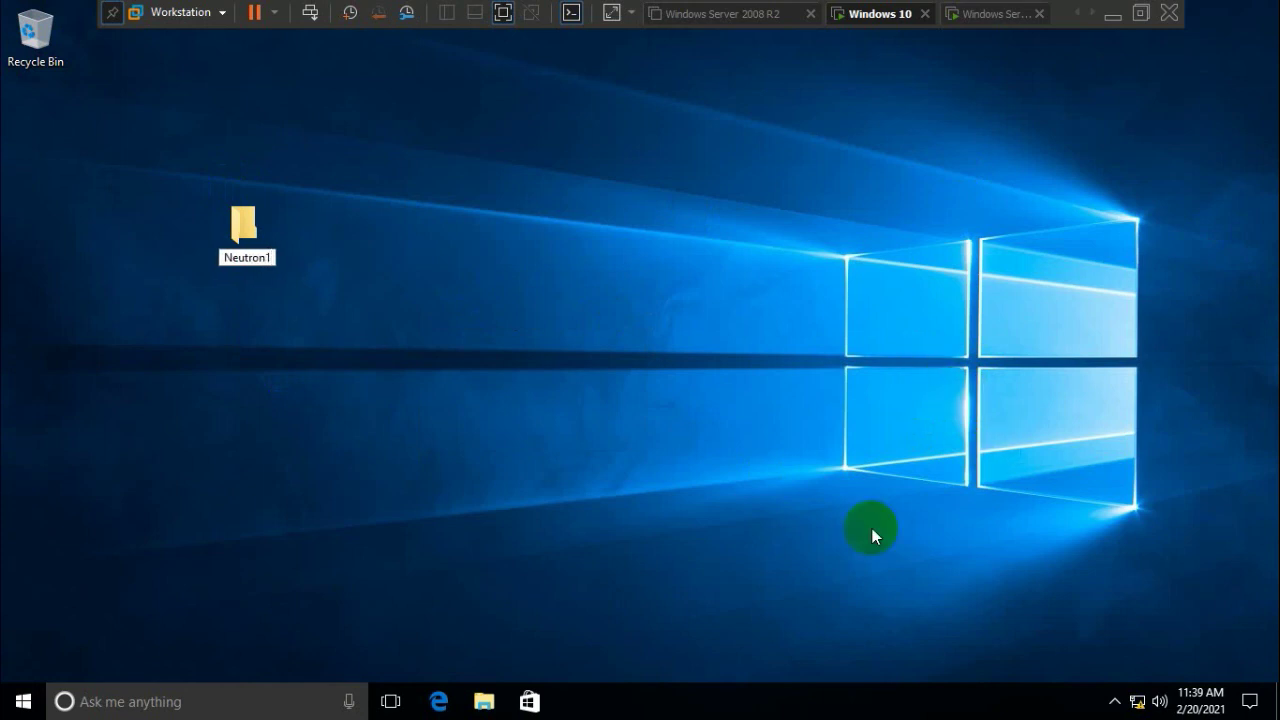
left_click(562, 346)
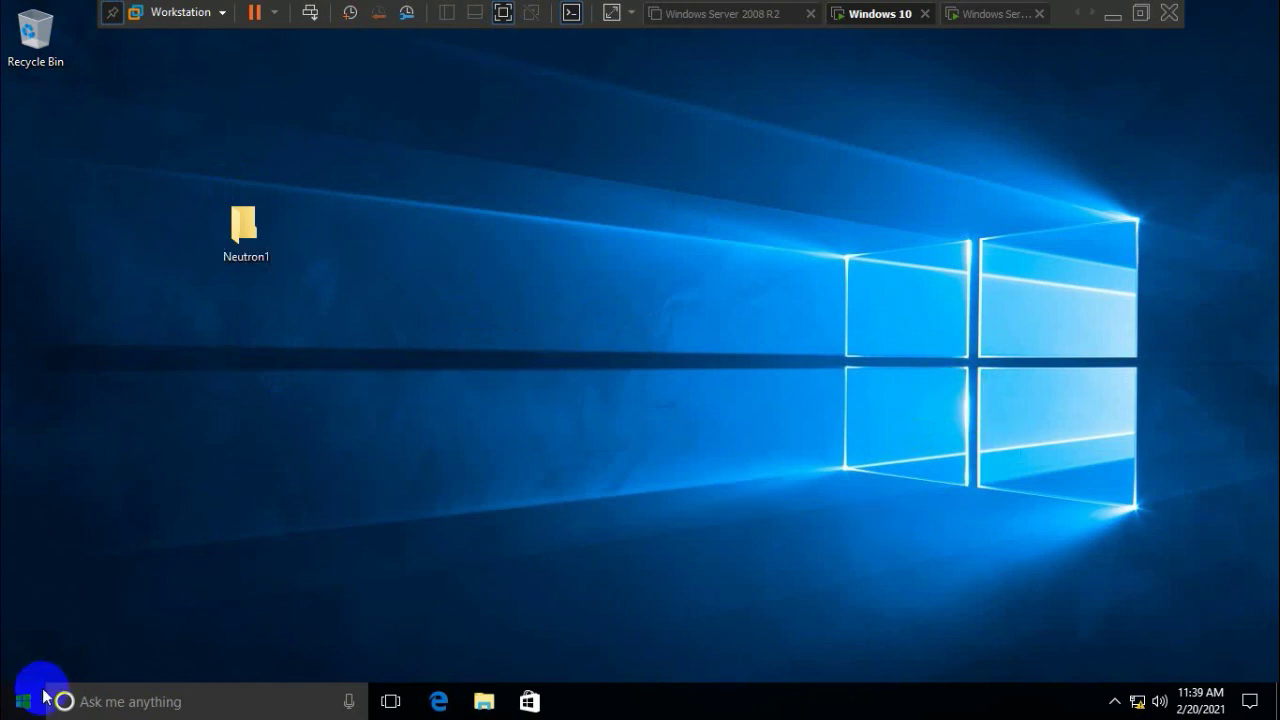
left_click(22, 701)
left_click(22, 663)
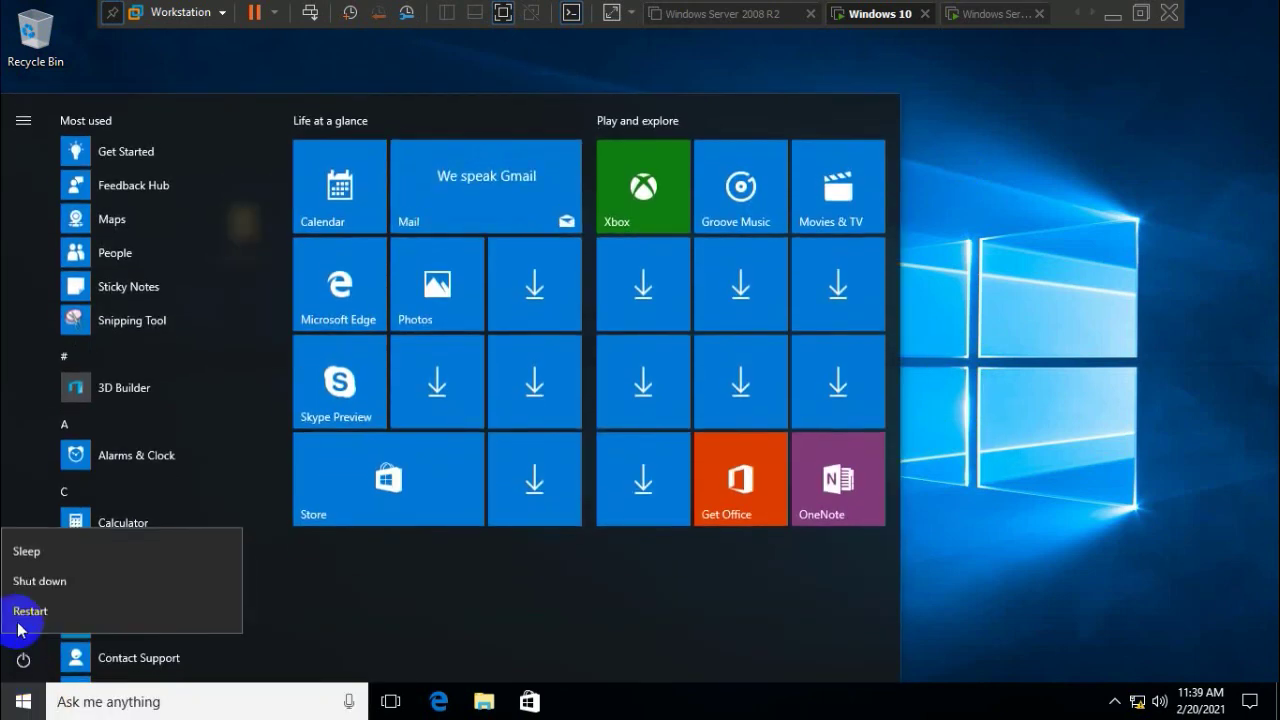
left_click(23, 428)
left_click(25, 571)
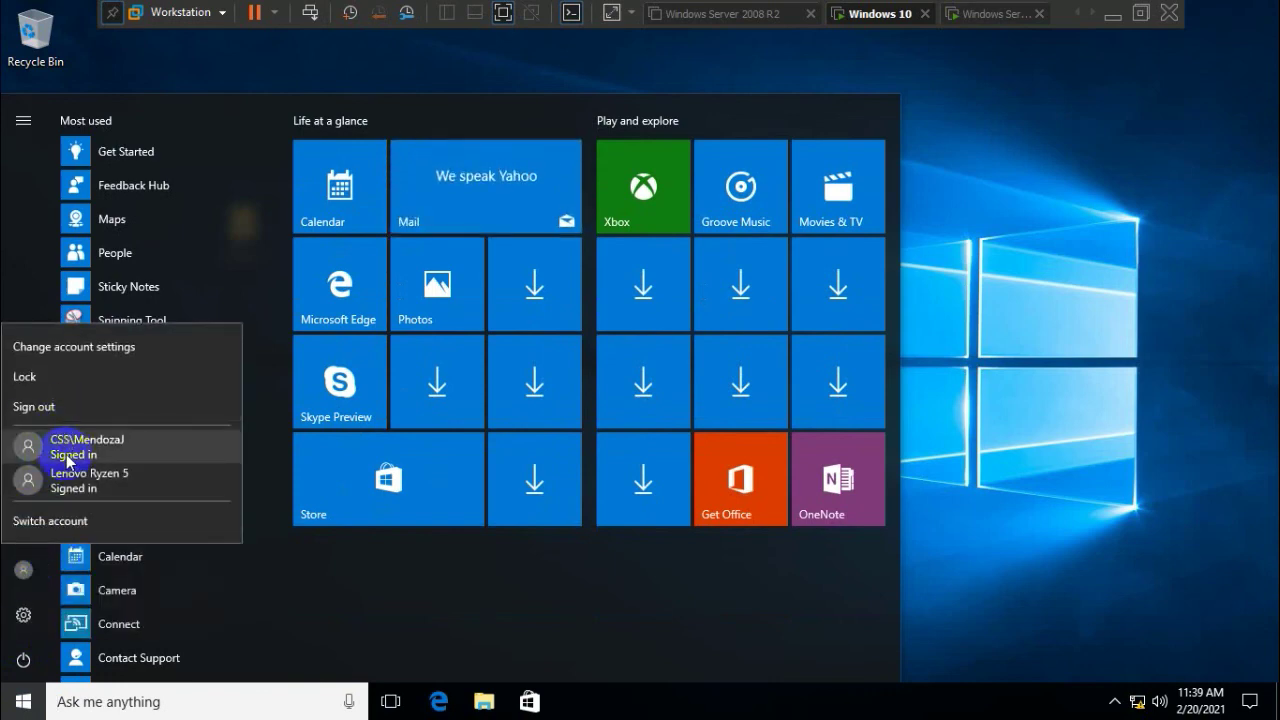
left_click(66, 450)
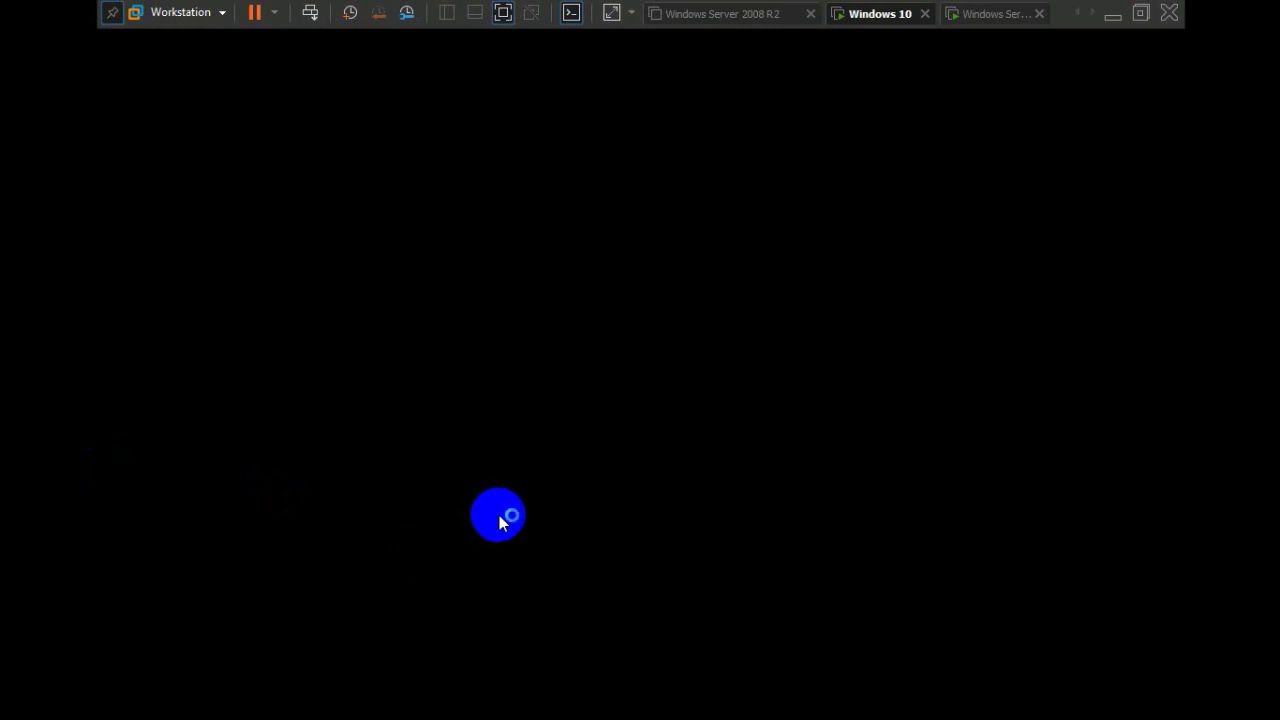
type("****")
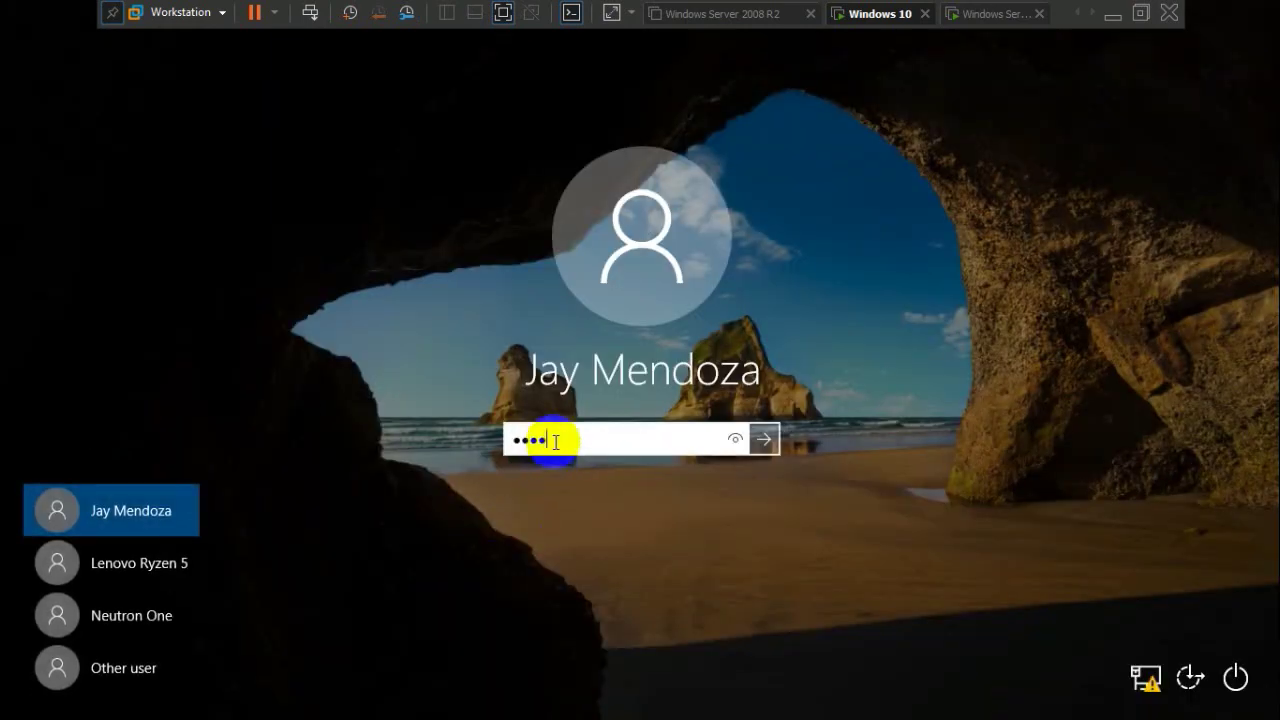
type("****")
key("Return")
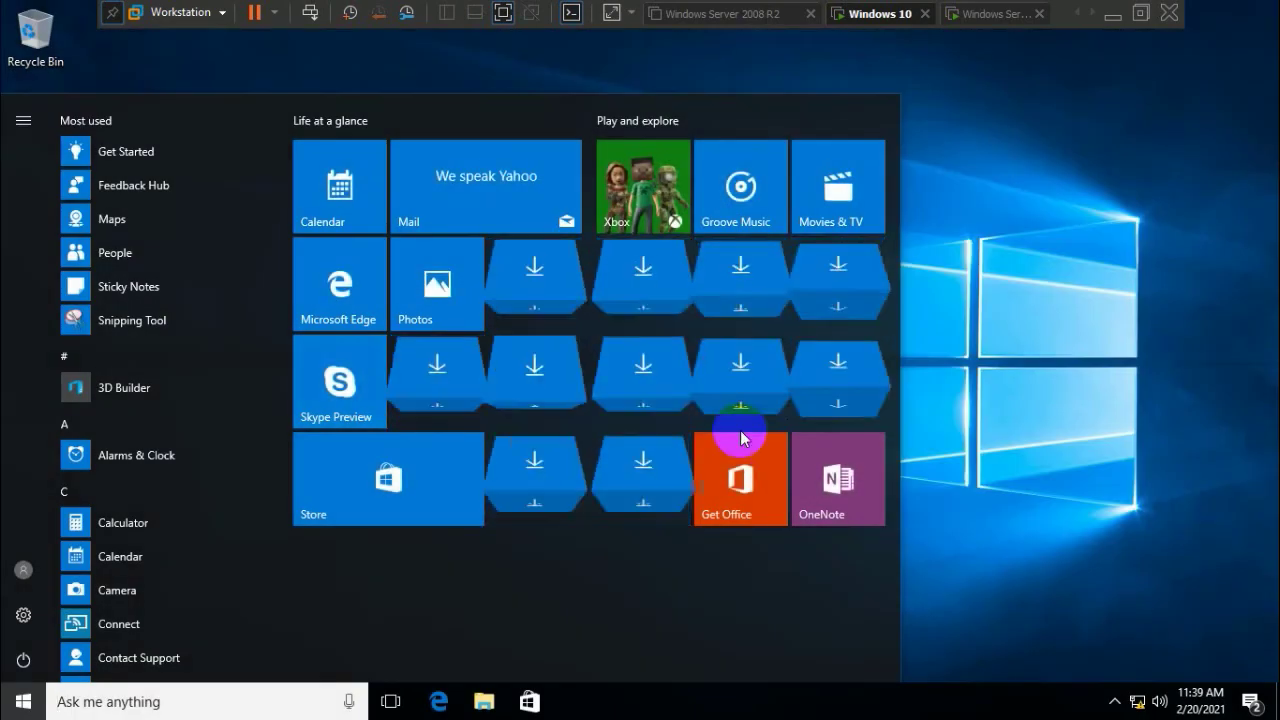
left_click(860, 378)
right_click(433, 276)
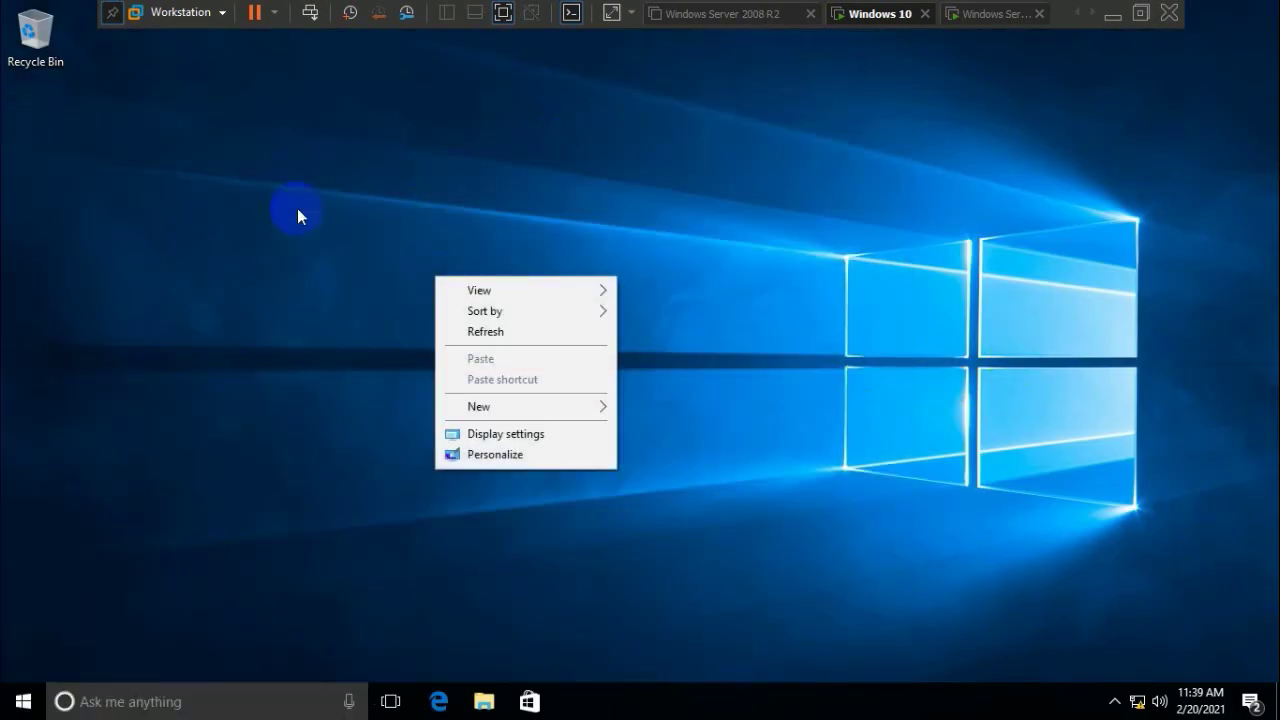
mouse_move(560, 418)
left_click(651, 408)
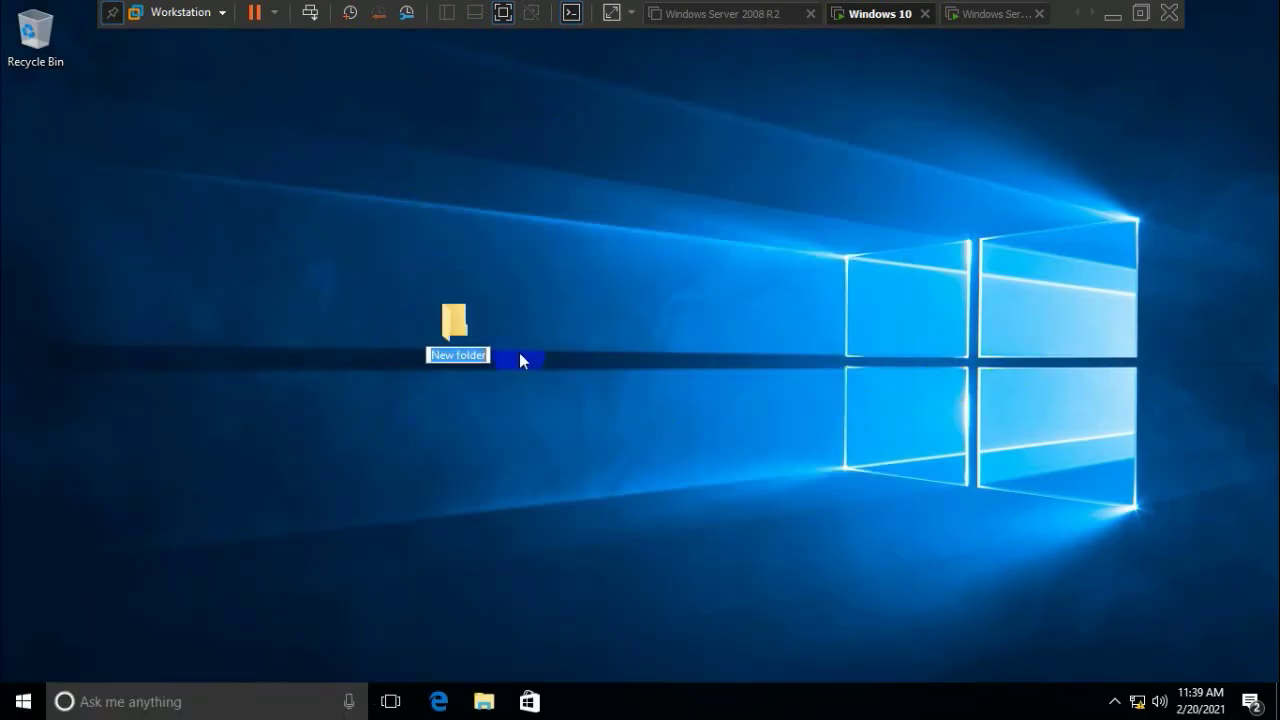
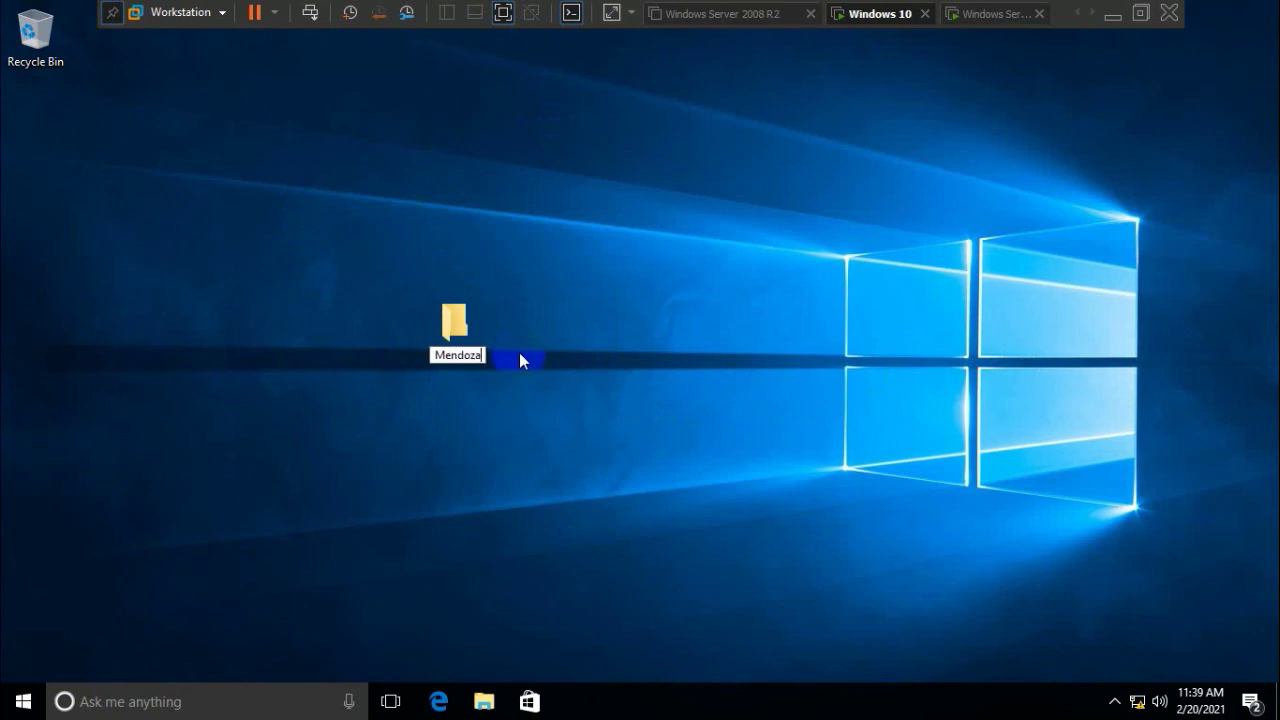
left_click(680, 363)
left_click(455, 483)
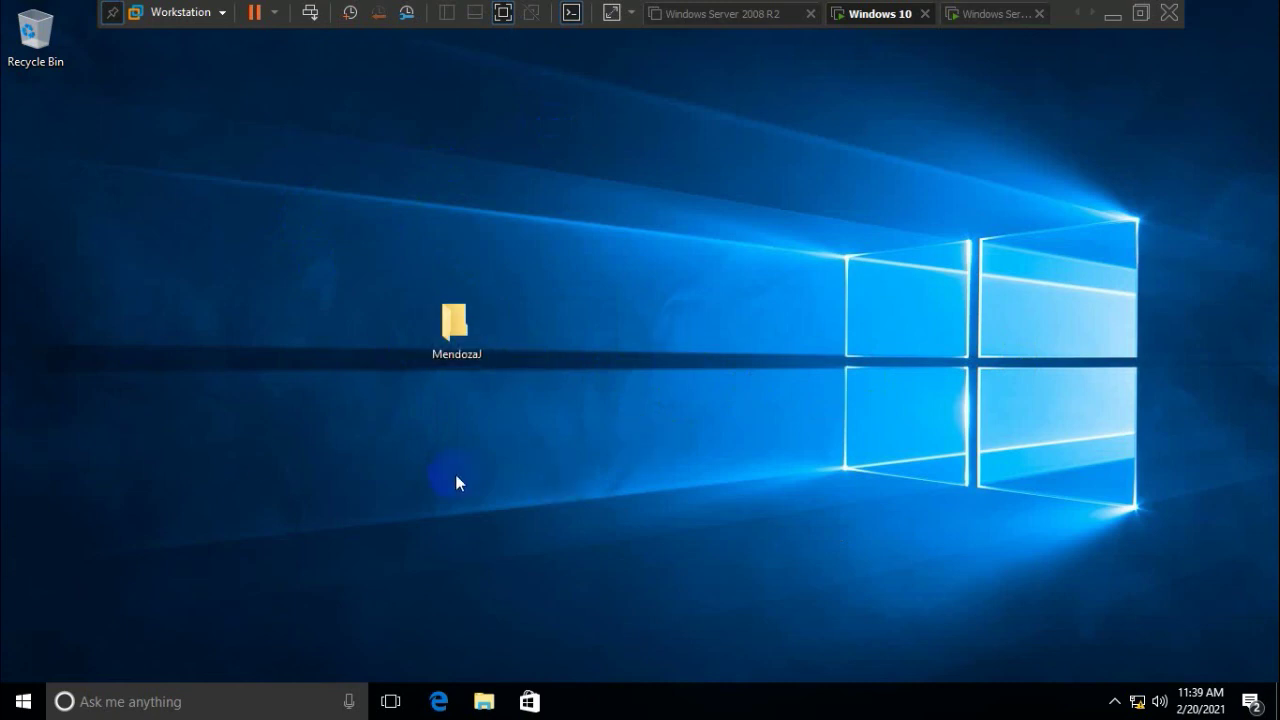
left_click_drag(241, 224, 689, 535)
left_click_drag(457, 328, 316, 232)
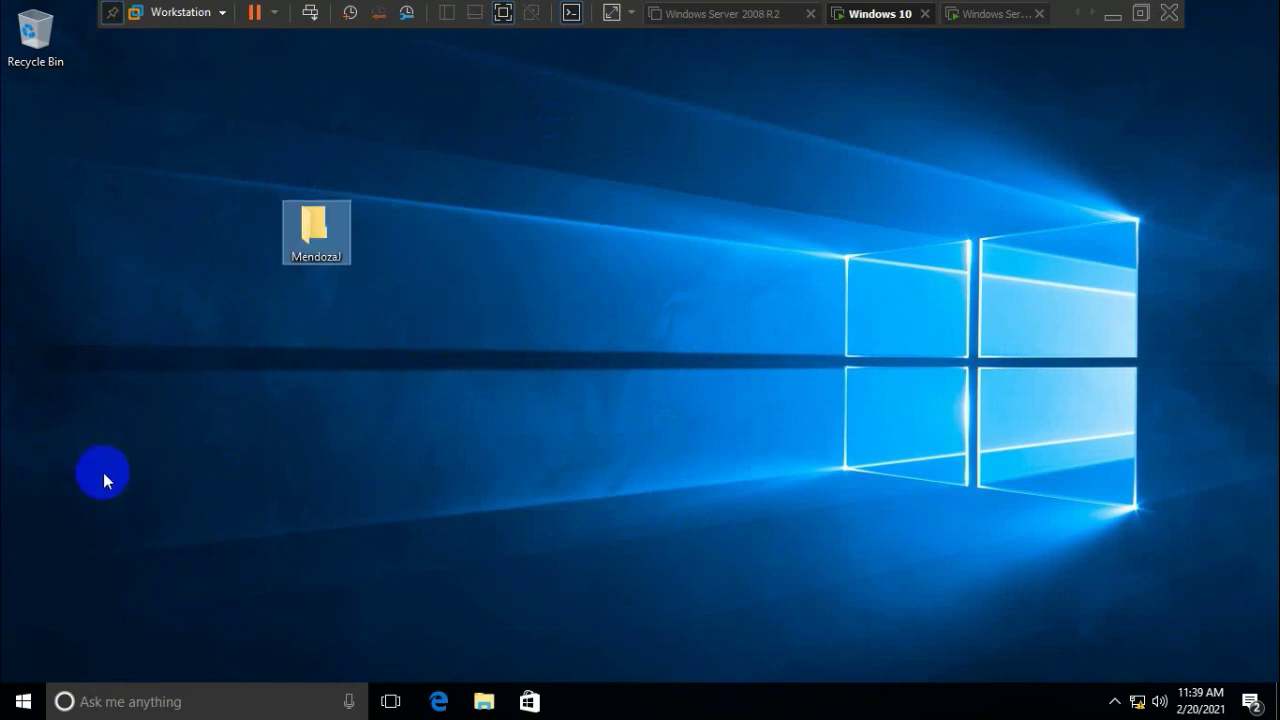
left_click(103, 472)
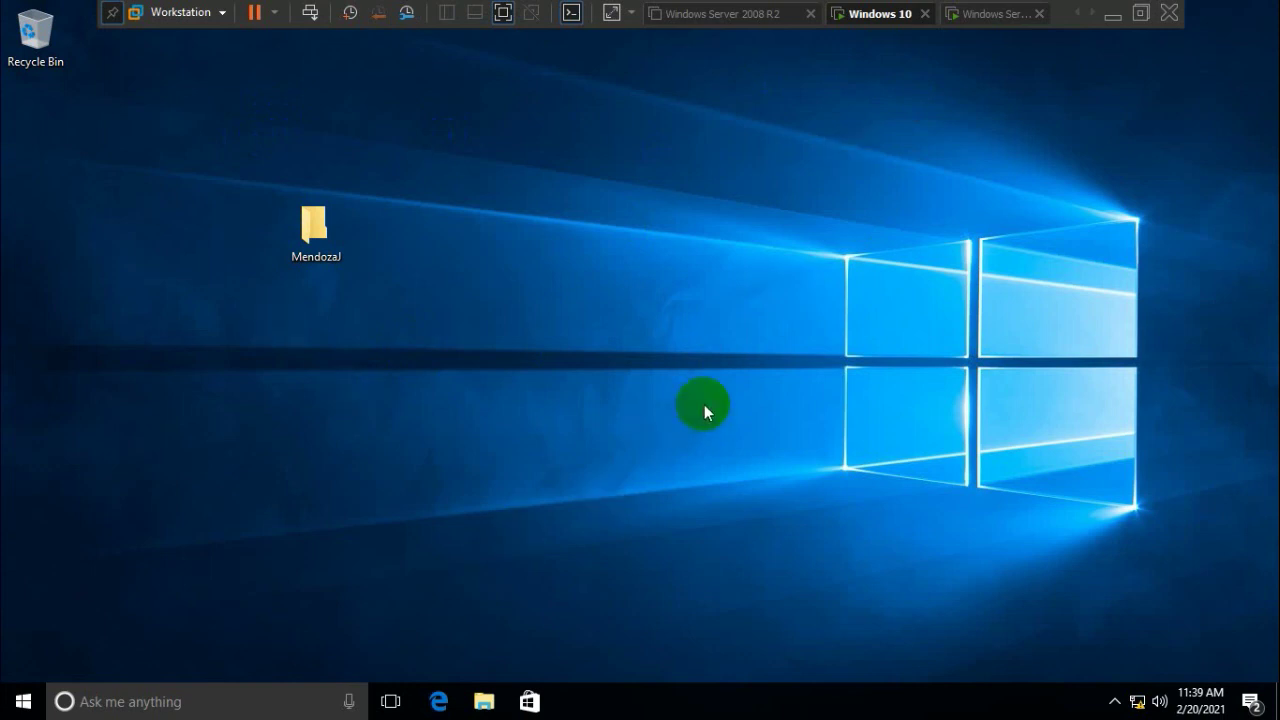
Switch back to the Neutron1 account with its password and select its desktop folder
left_click(796, 504)
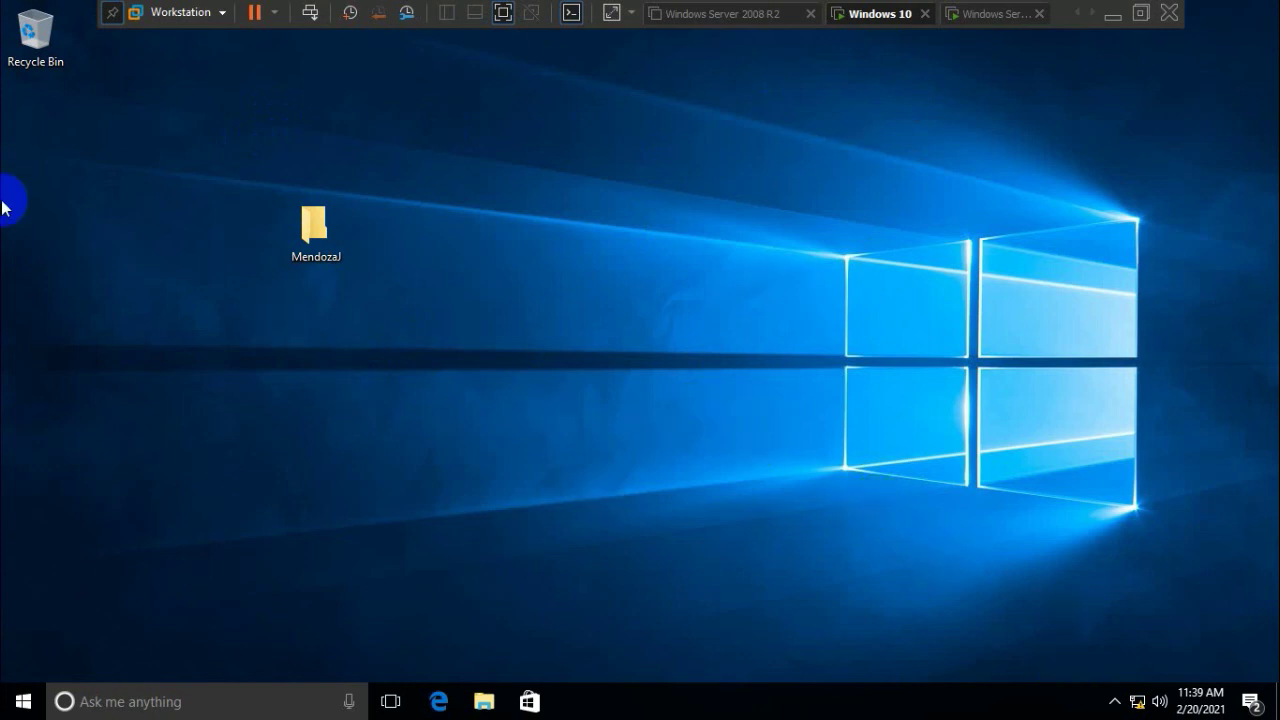
left_click(18, 698)
left_click(22, 569)
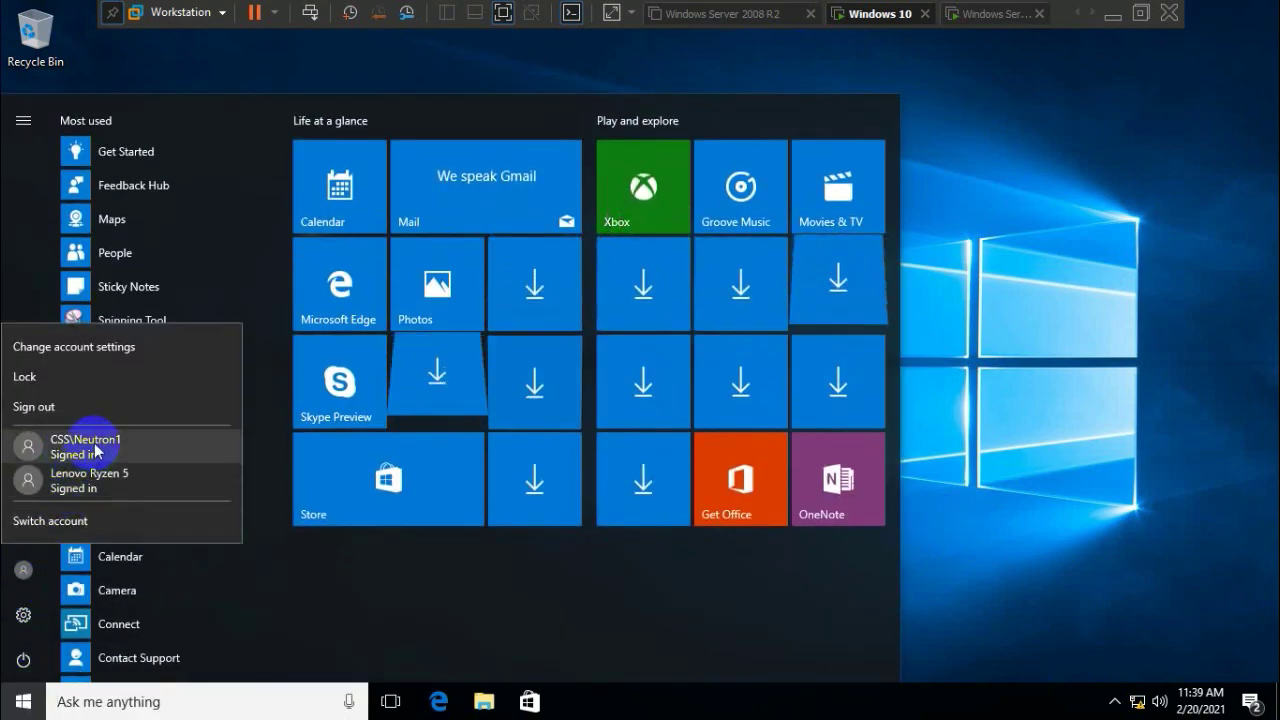
left_click(96, 446)
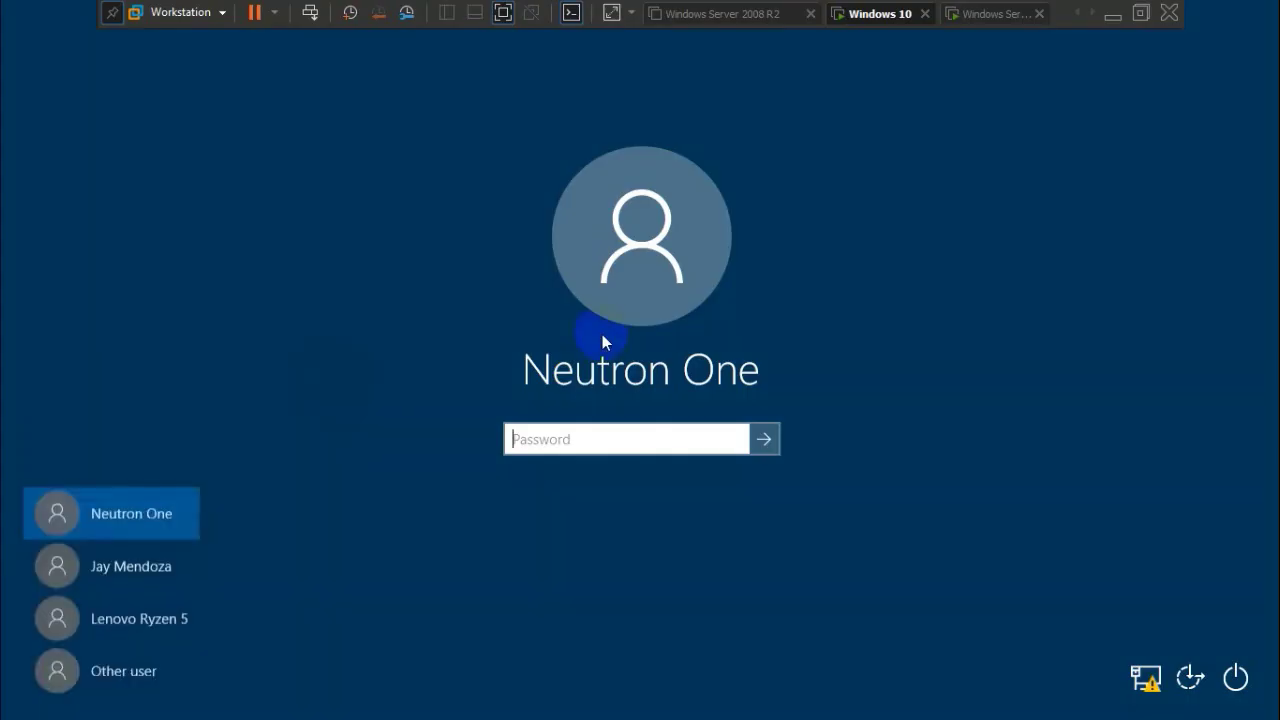
type("•••••")
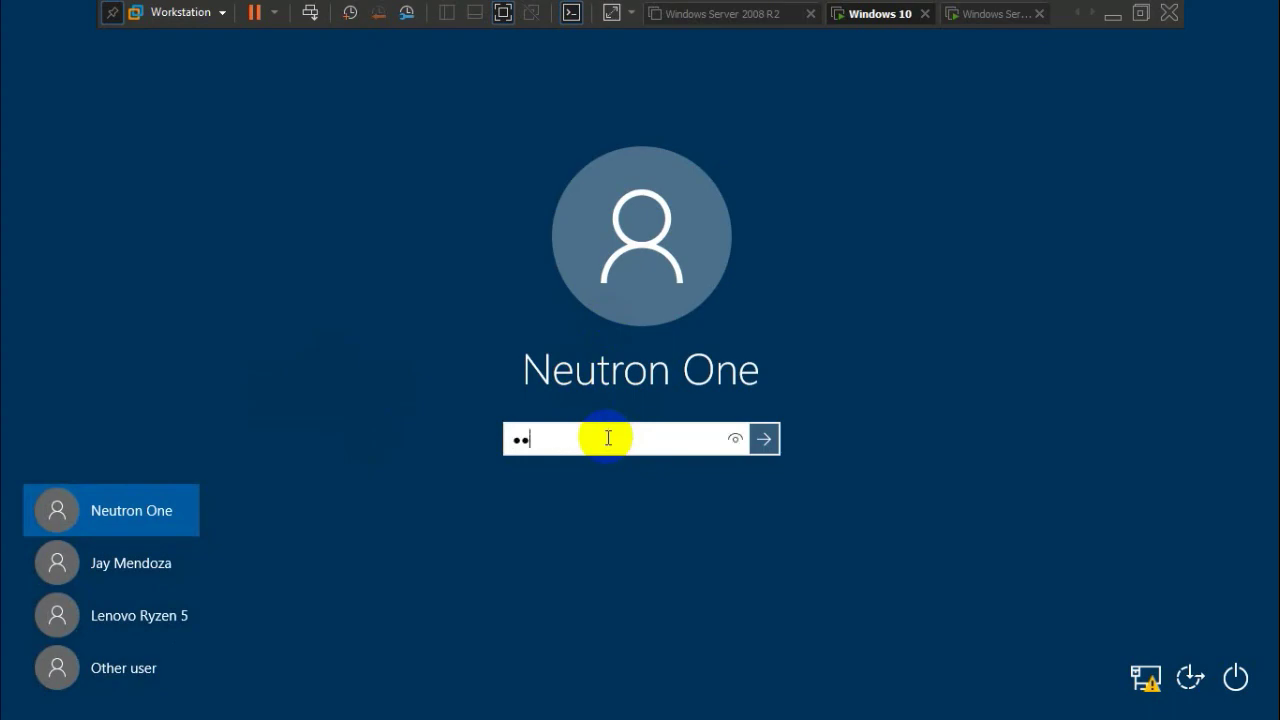
type("••••")
key("Return")
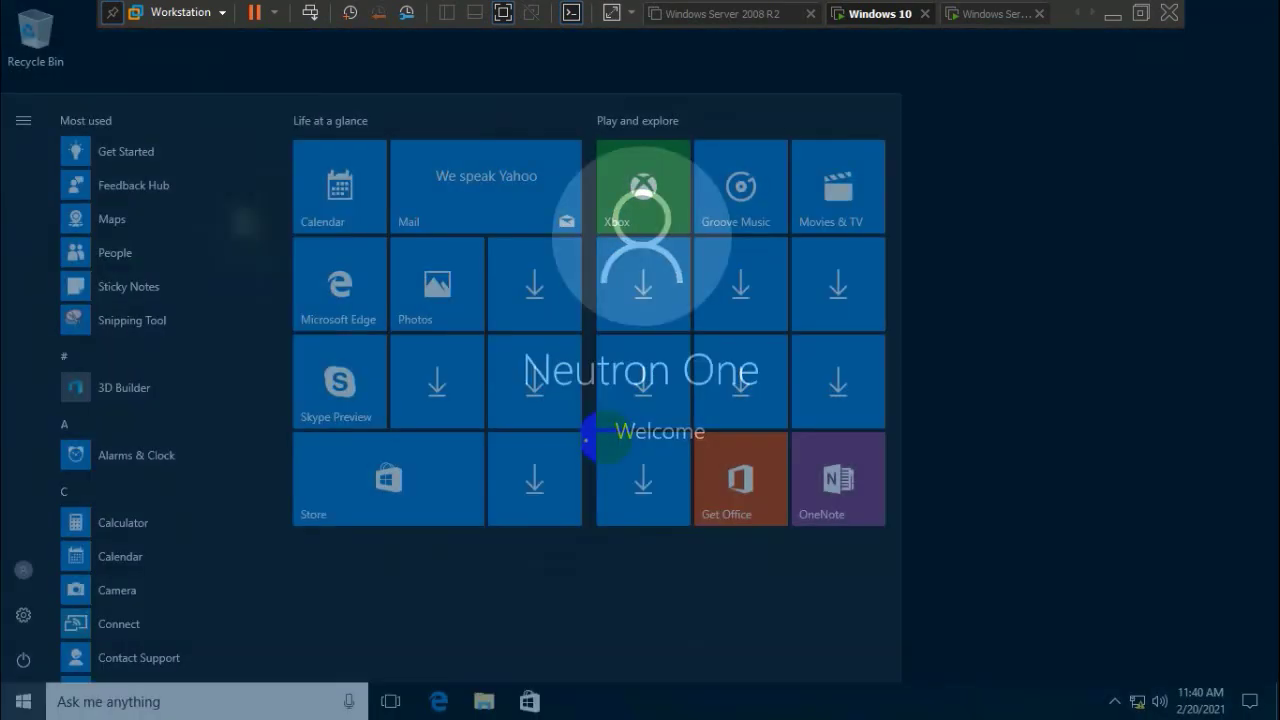
left_click(960, 438)
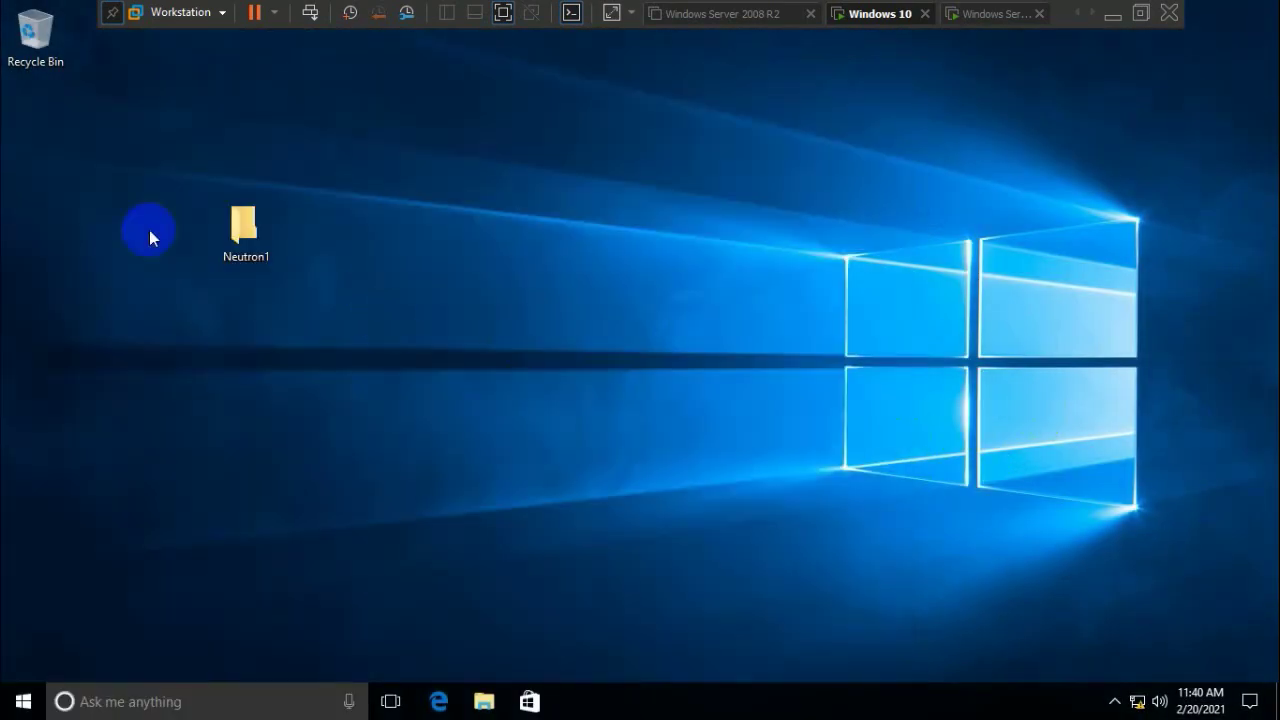
left_click_drag(149, 237, 470, 417)
left_click(751, 474)
left_click_drag(173, 178, 566, 446)
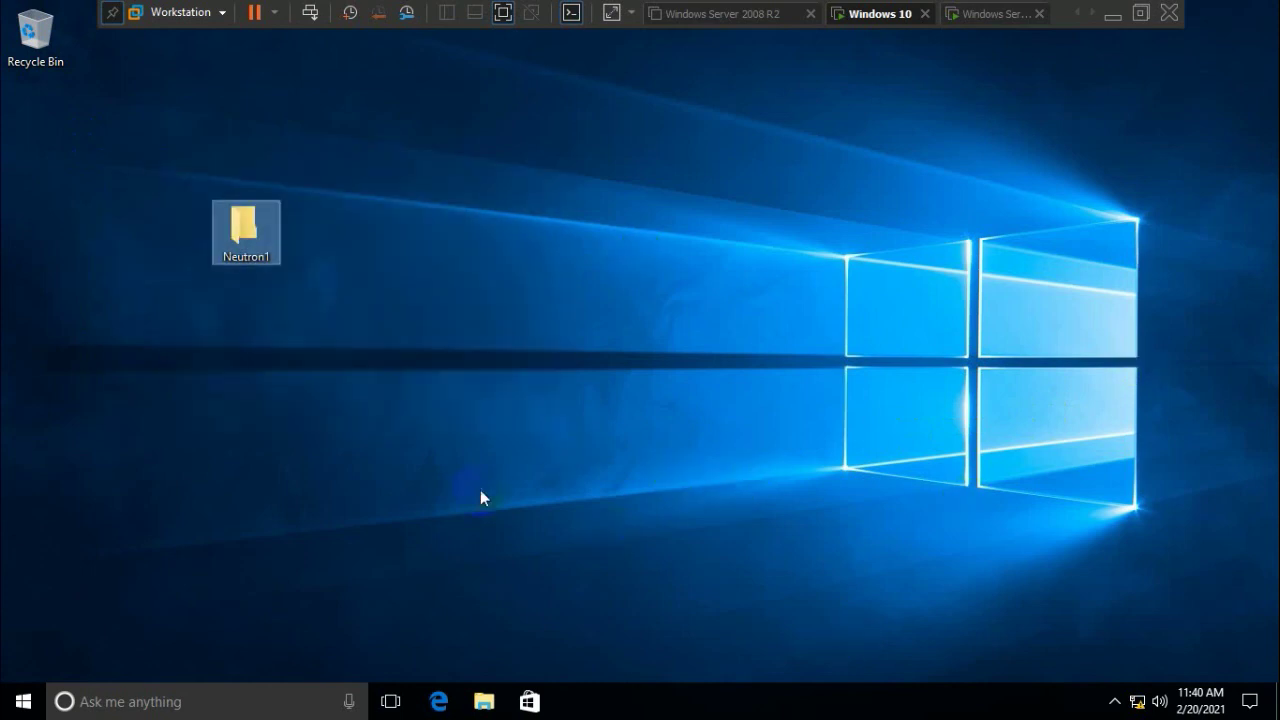